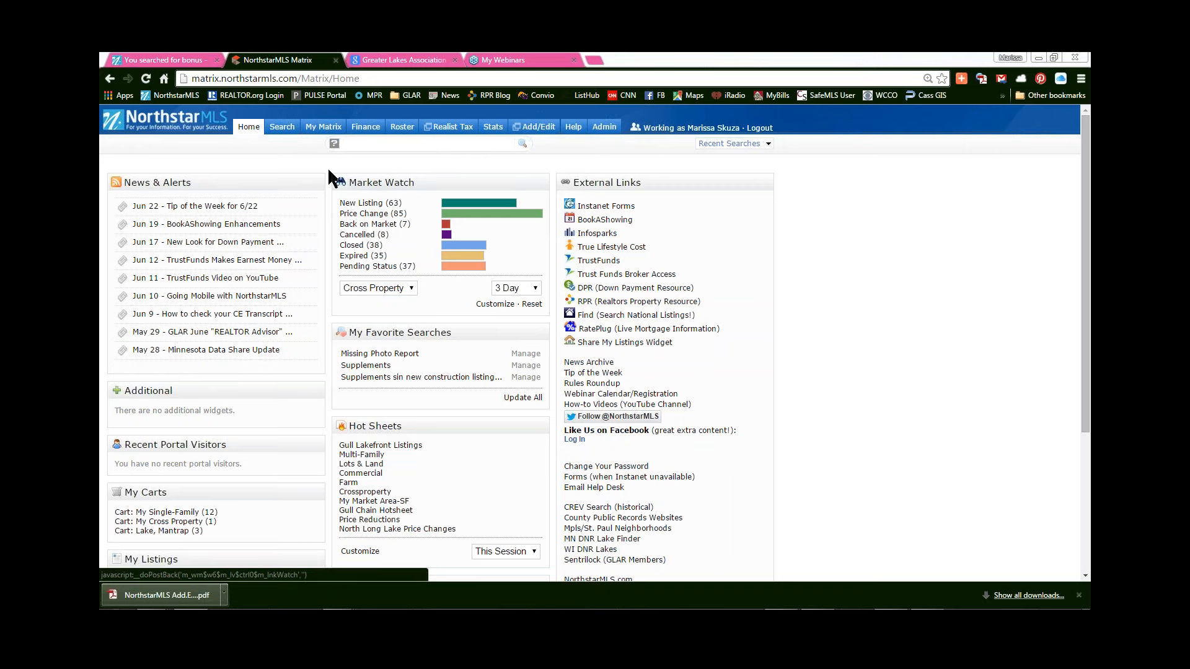
# Open the Speed Bar help in an enlarged pop-up window and read through its search shorthand examples.
pyautogui.click(334, 146)
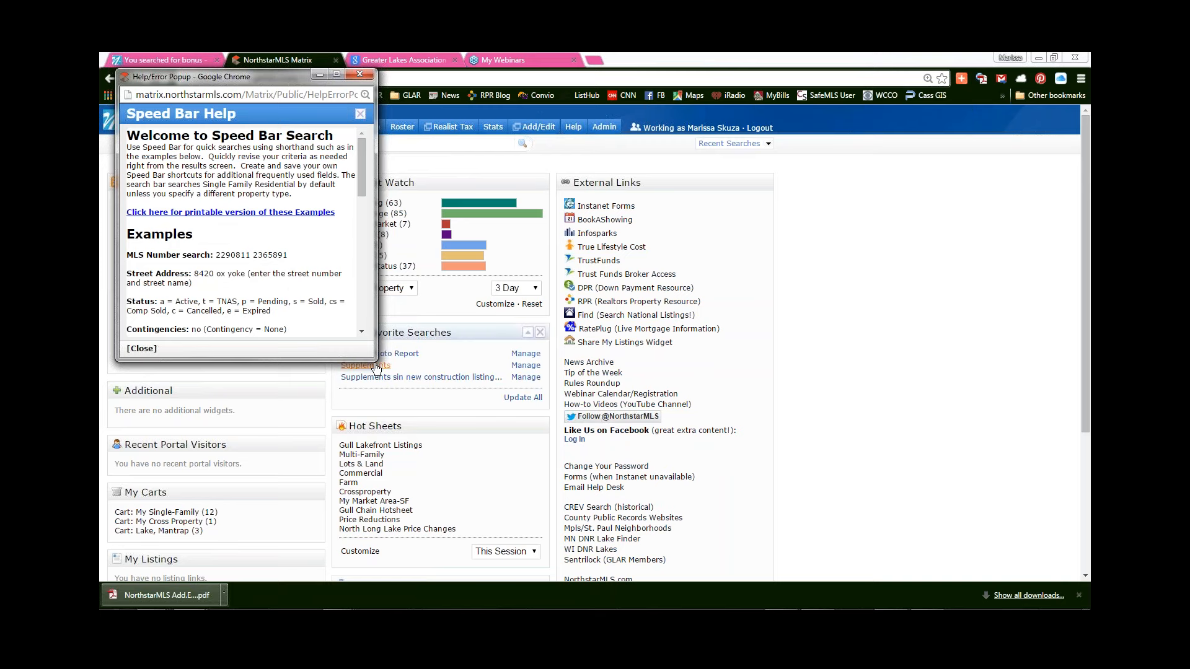
pyautogui.moveTo(375, 360); pyautogui.dragTo(495, 579)
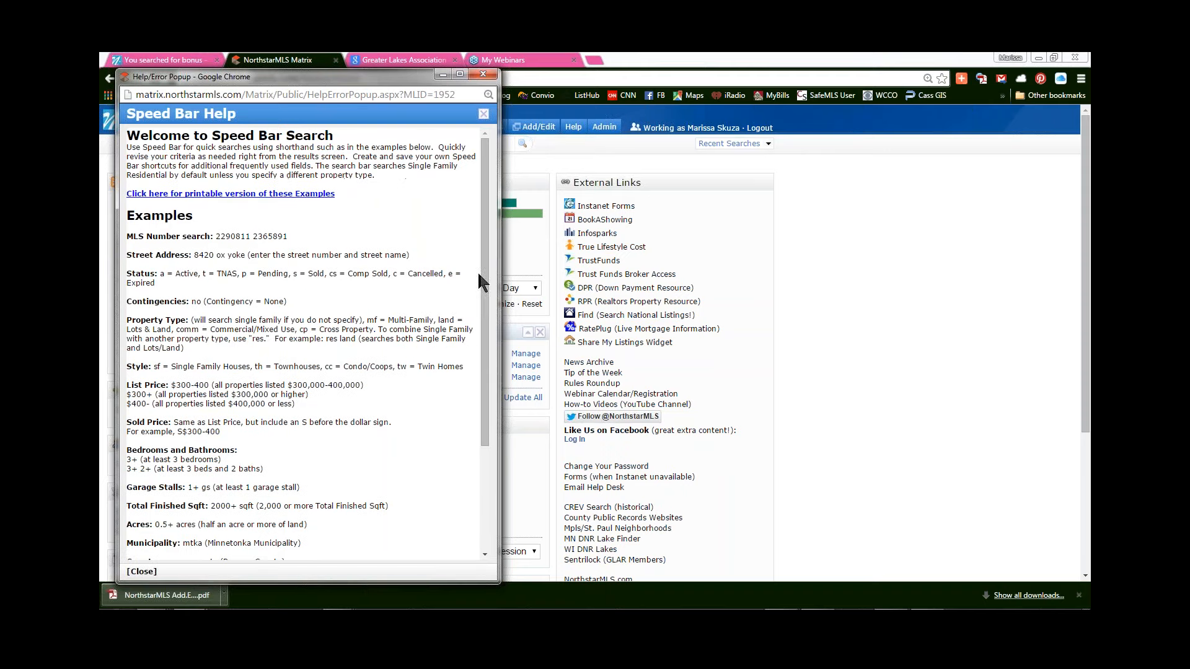
pyautogui.scroll(-3, 488, 249)
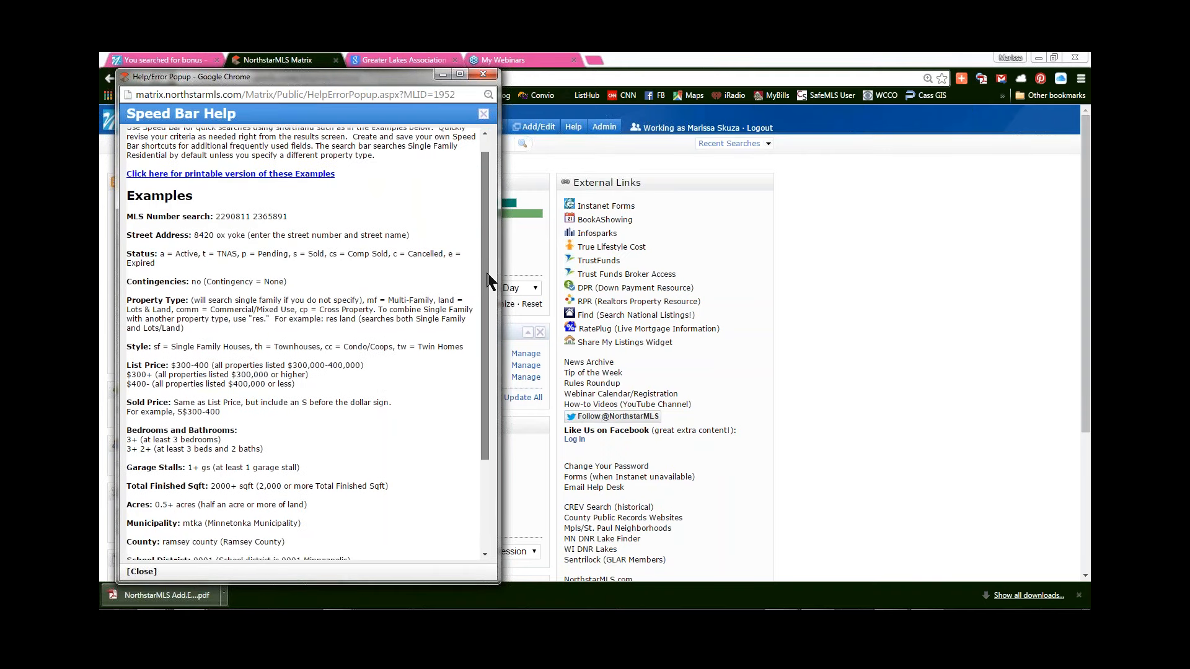
pyautogui.scroll(3, 494, 263)
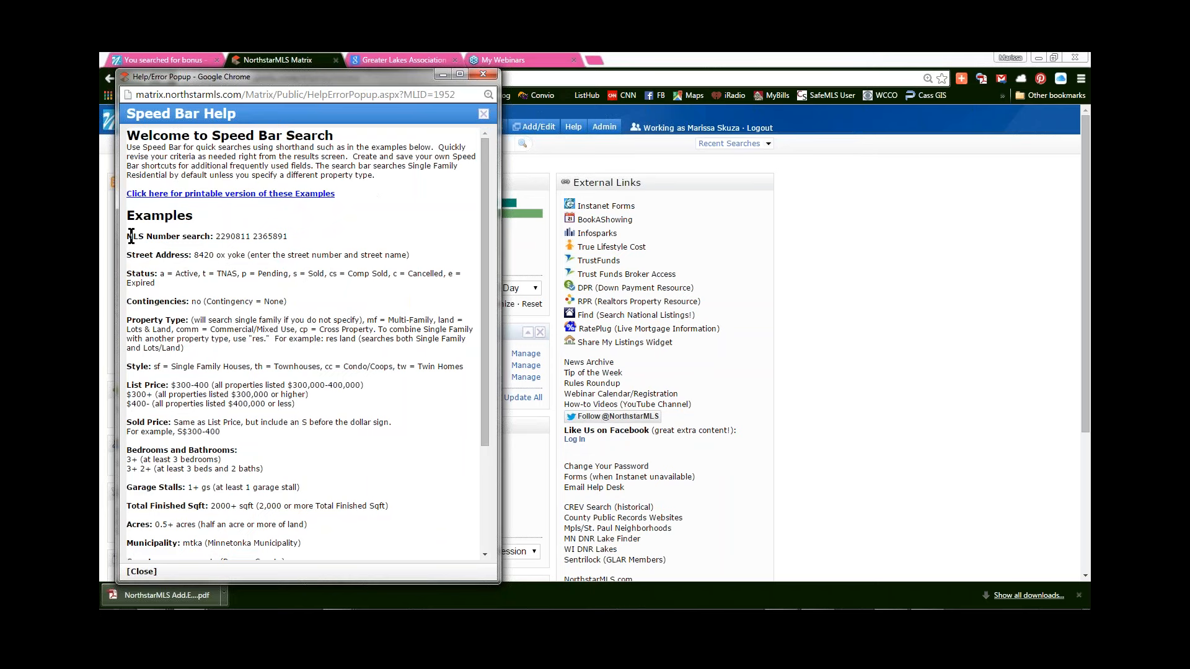
pyautogui.moveTo(134, 236); pyautogui.dragTo(288, 257)
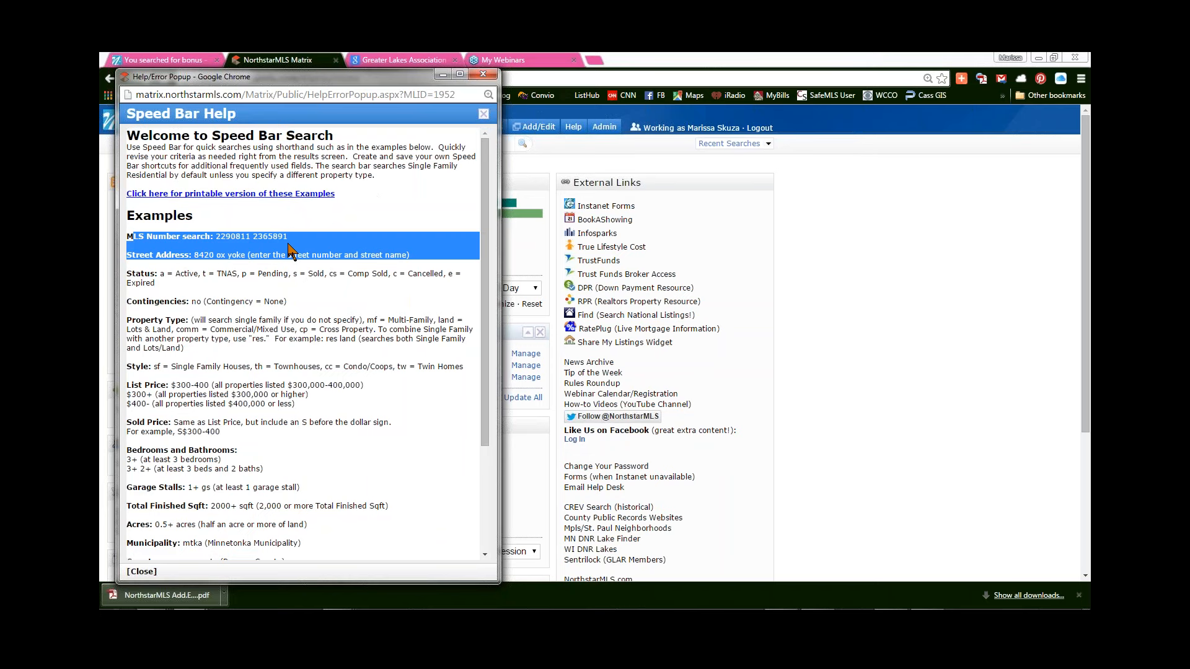
pyautogui.click(231, 212)
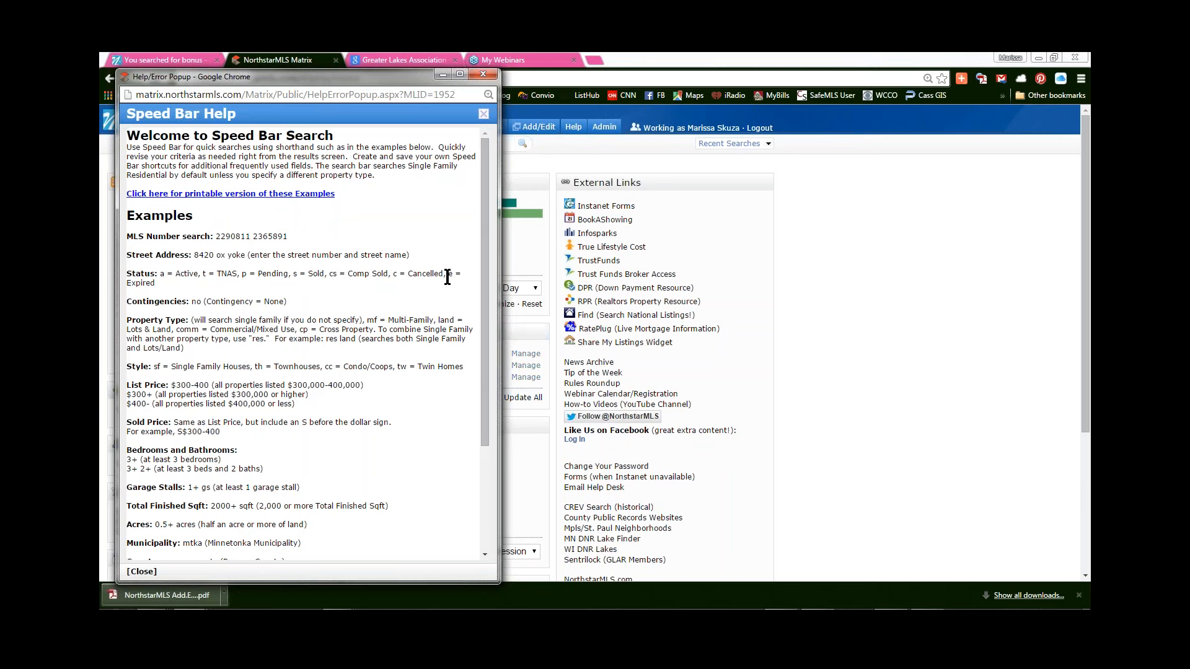
pyautogui.scroll(-2, 483, 223)
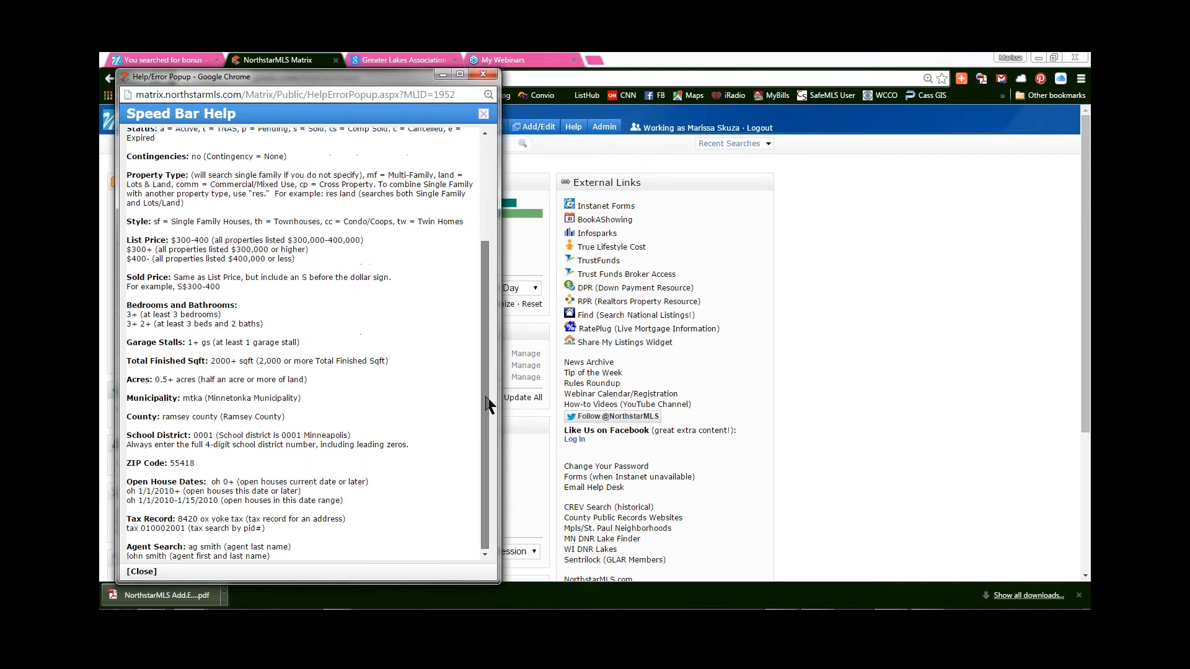
pyautogui.moveTo(487, 406); pyautogui.dragTo(490, 287)
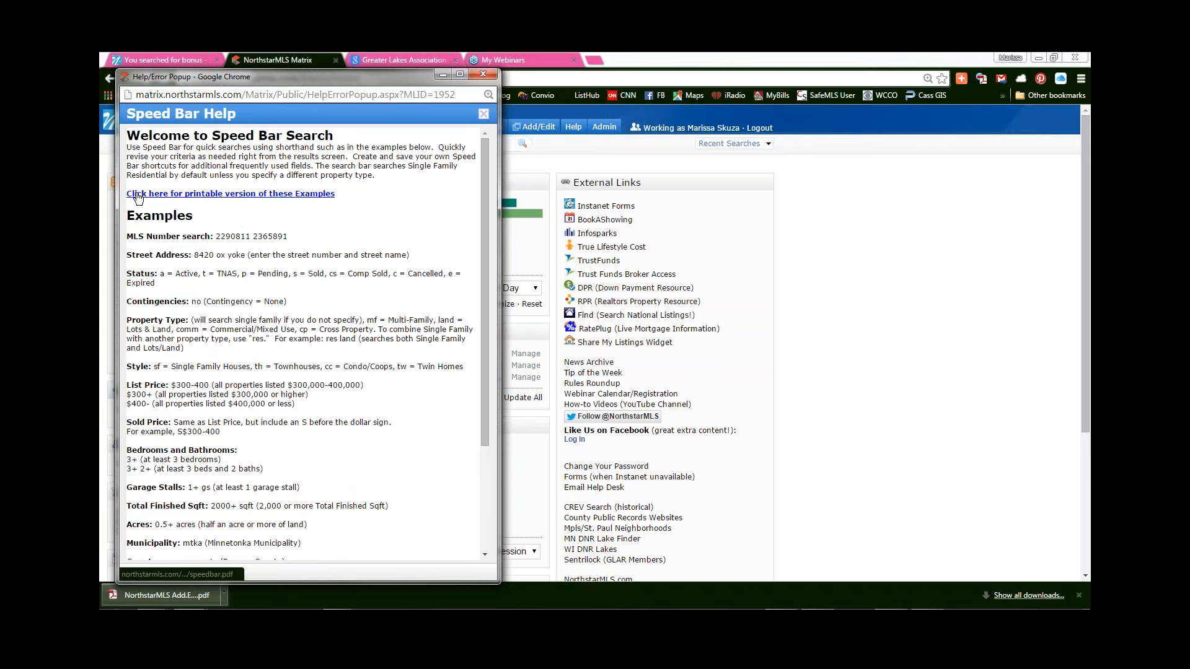
# Open the printable version of the Speed Bar examples, print it on the RICOH Aficio printer and close the document.
pyautogui.click(261, 194)
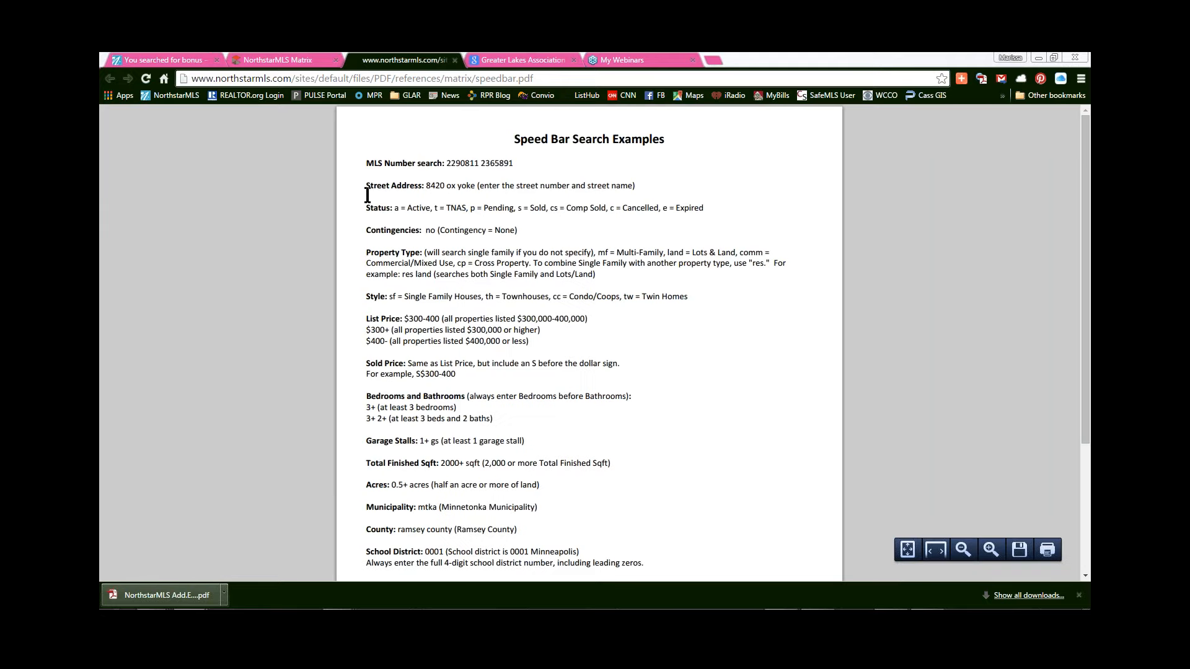
pyautogui.rightClick(366, 193)
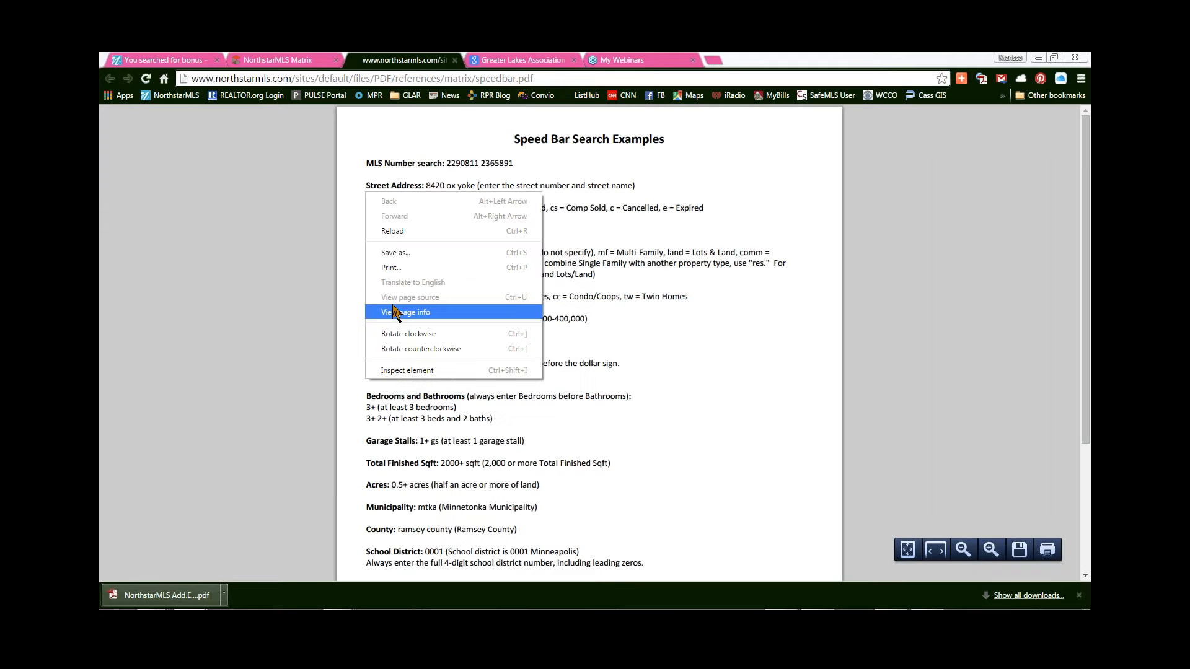
pyautogui.click(399, 267)
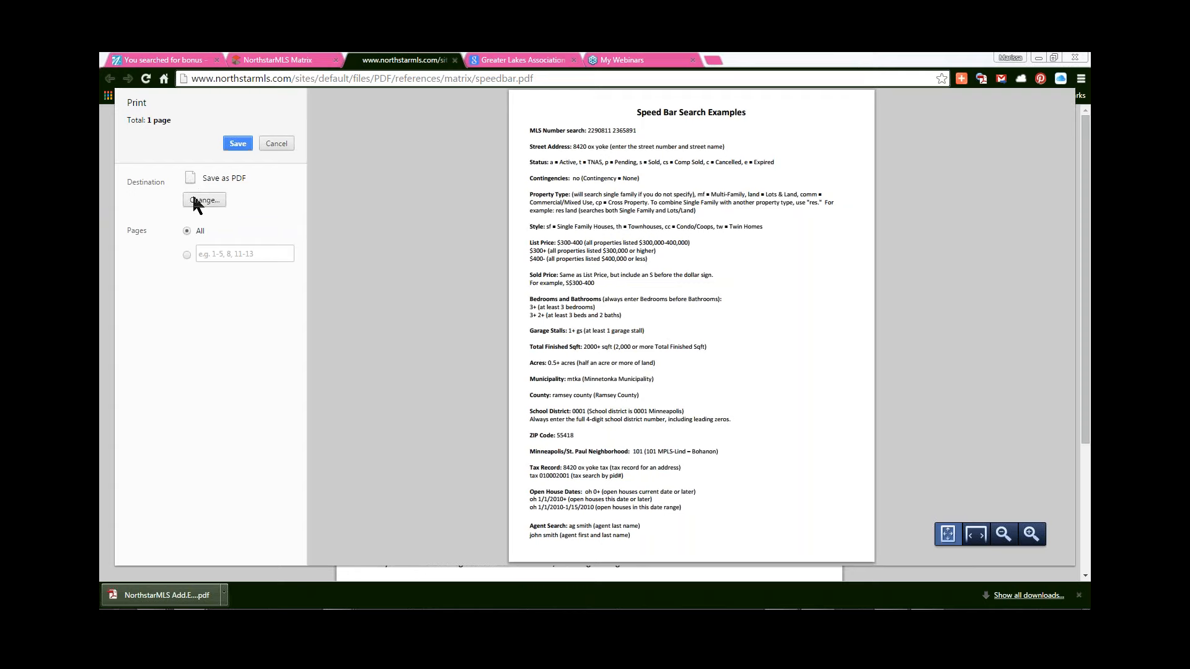
pyautogui.click(197, 200)
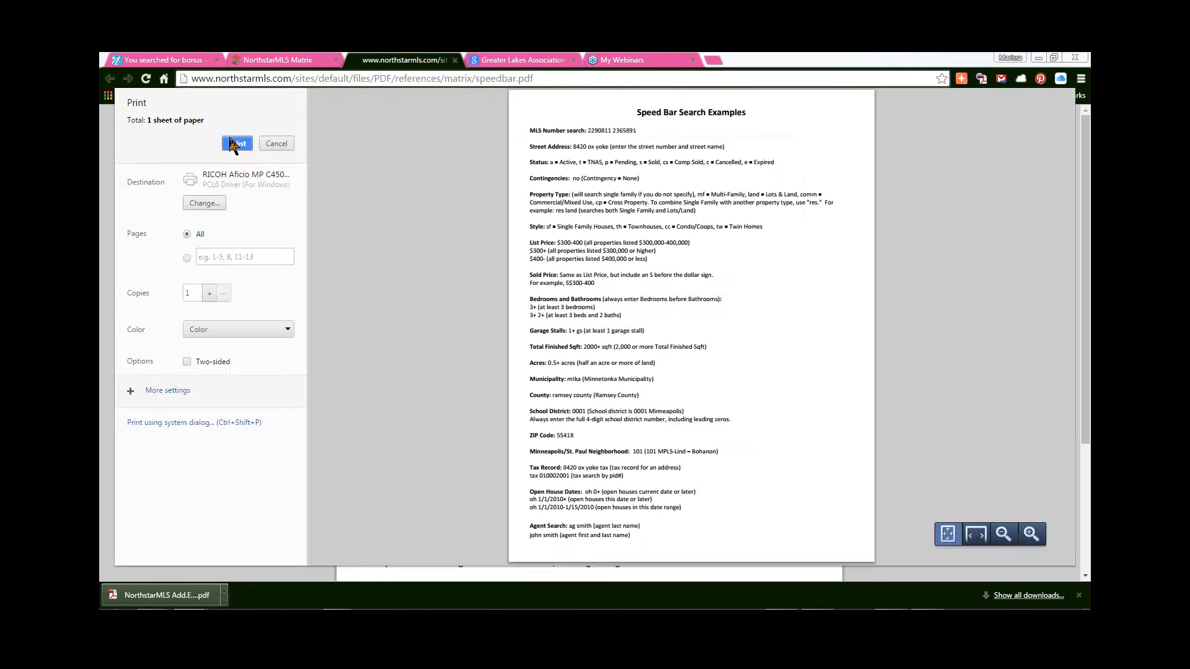
pyautogui.click(239, 144)
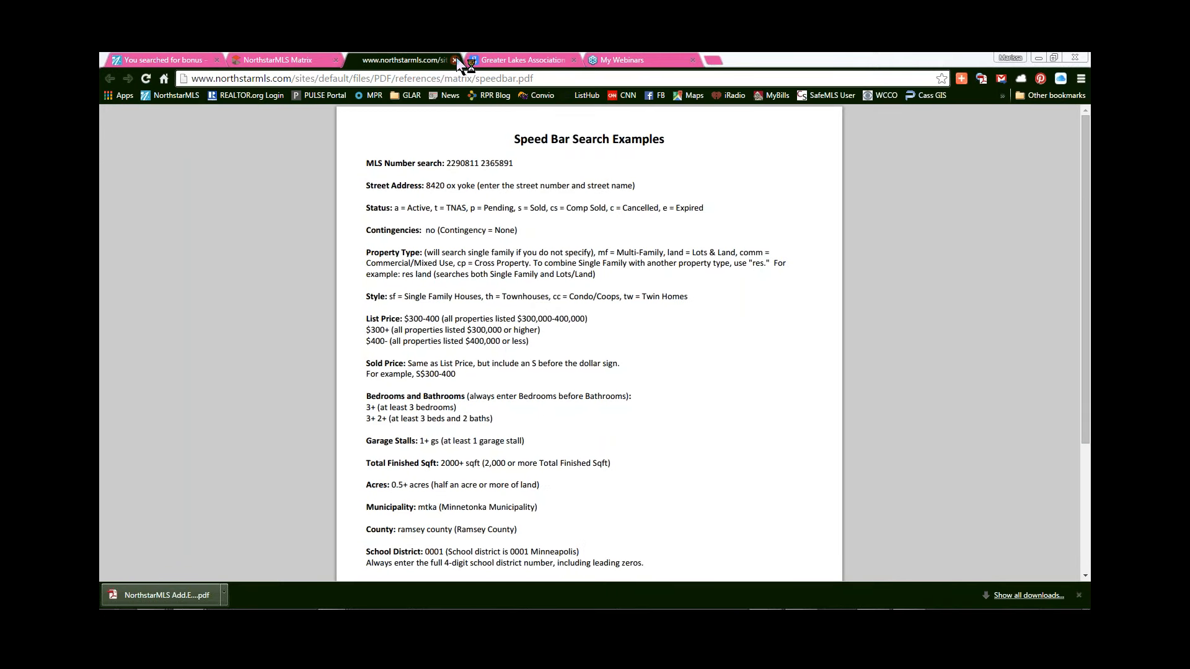
pyautogui.click(454, 59)
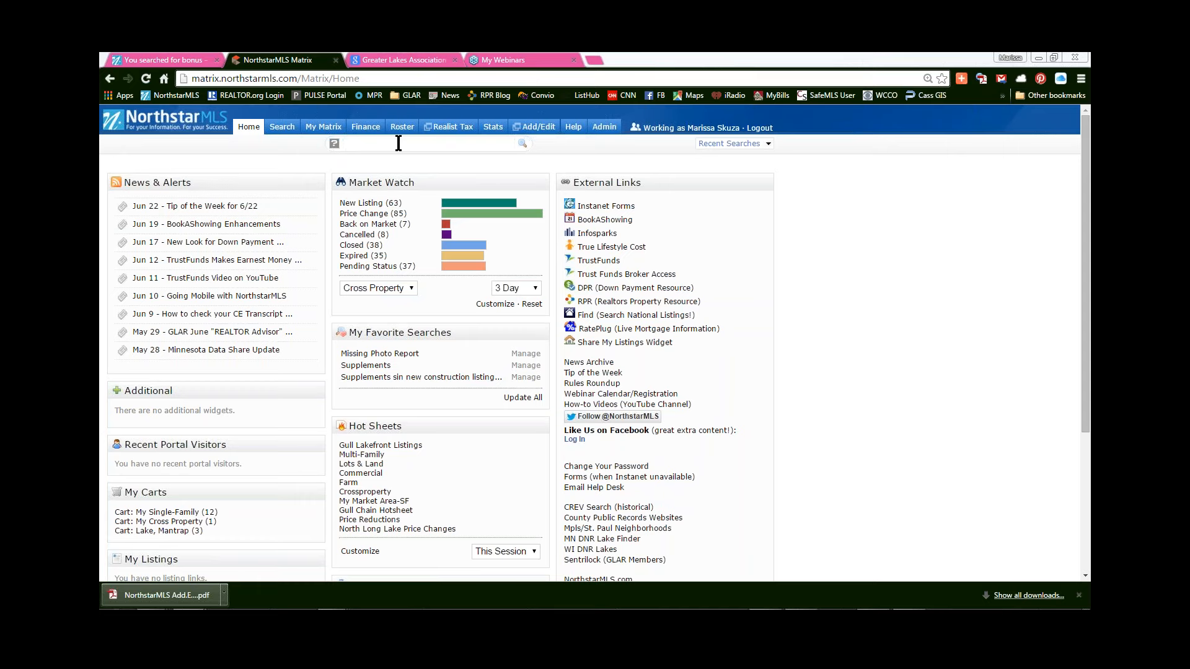
# Search the Office Roster for offices whose name matches *greater*.
pyautogui.moveTo(403, 129)
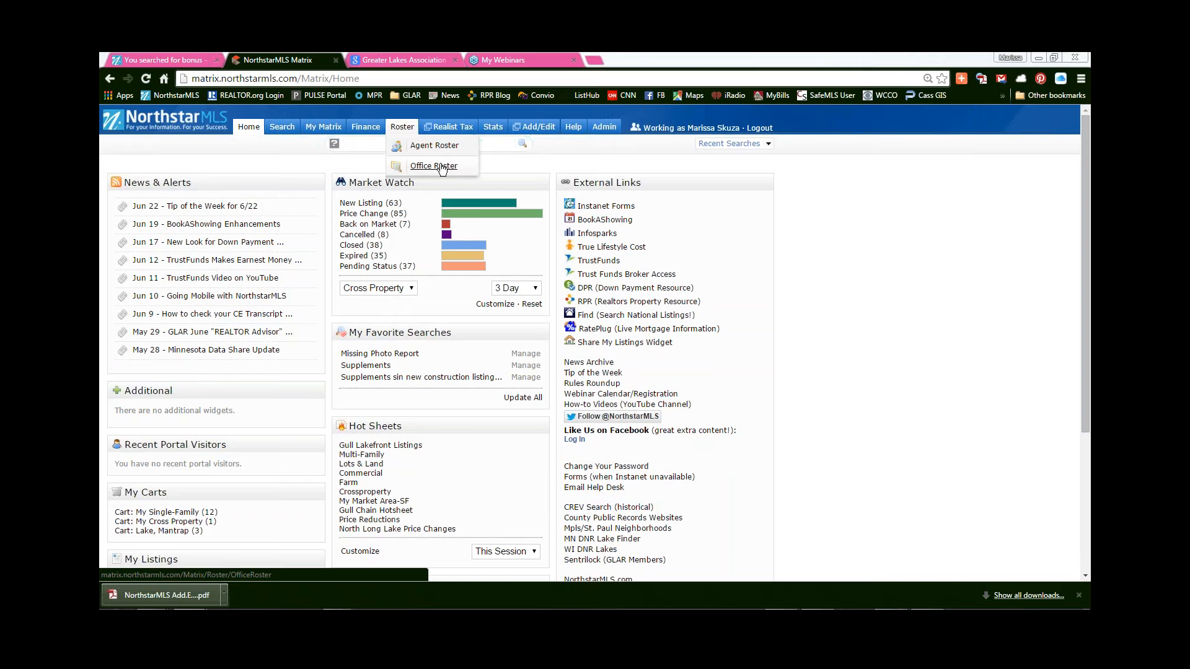
pyautogui.click(441, 167)
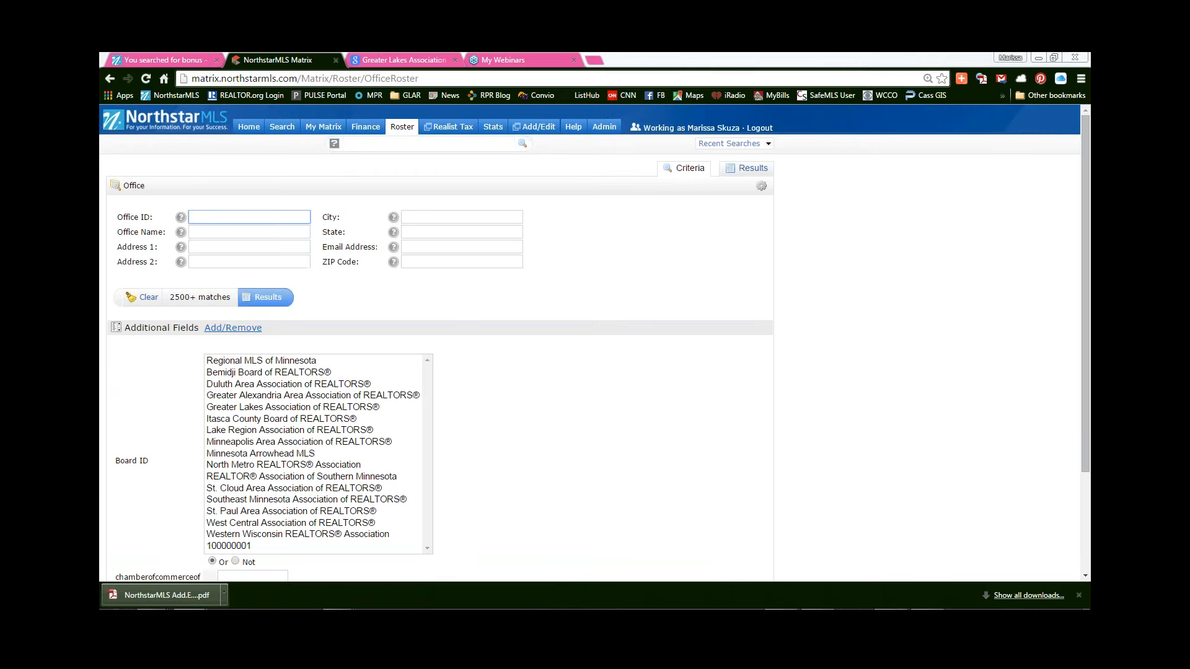
pyautogui.click(203, 233)
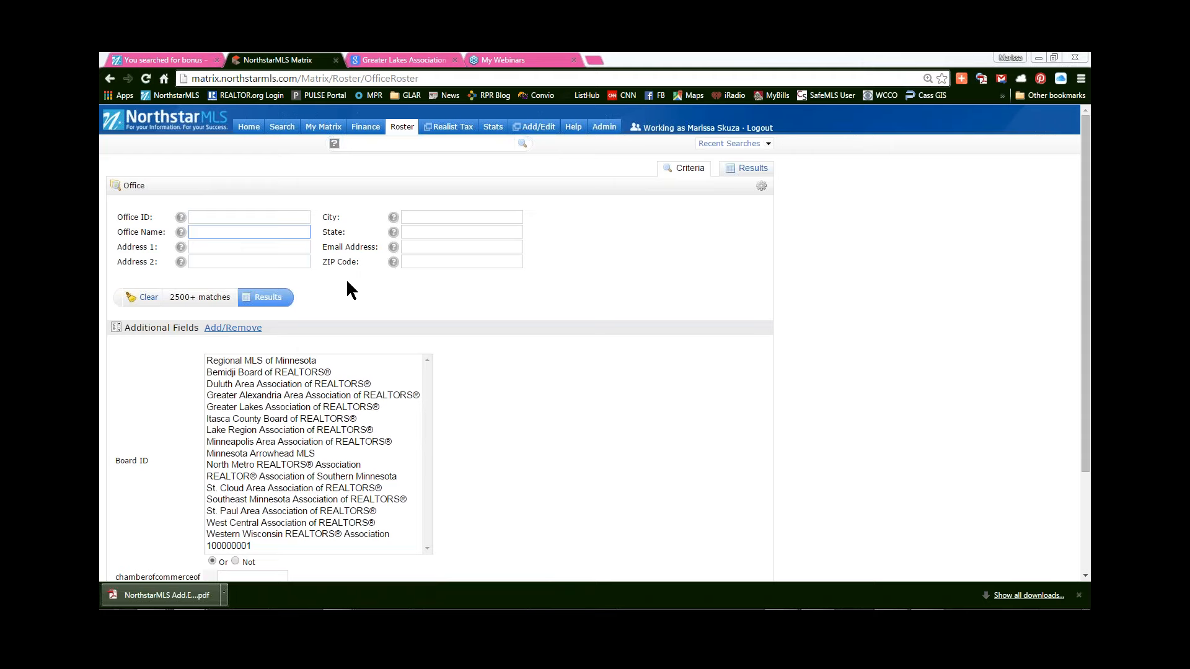
pyautogui.write('*')
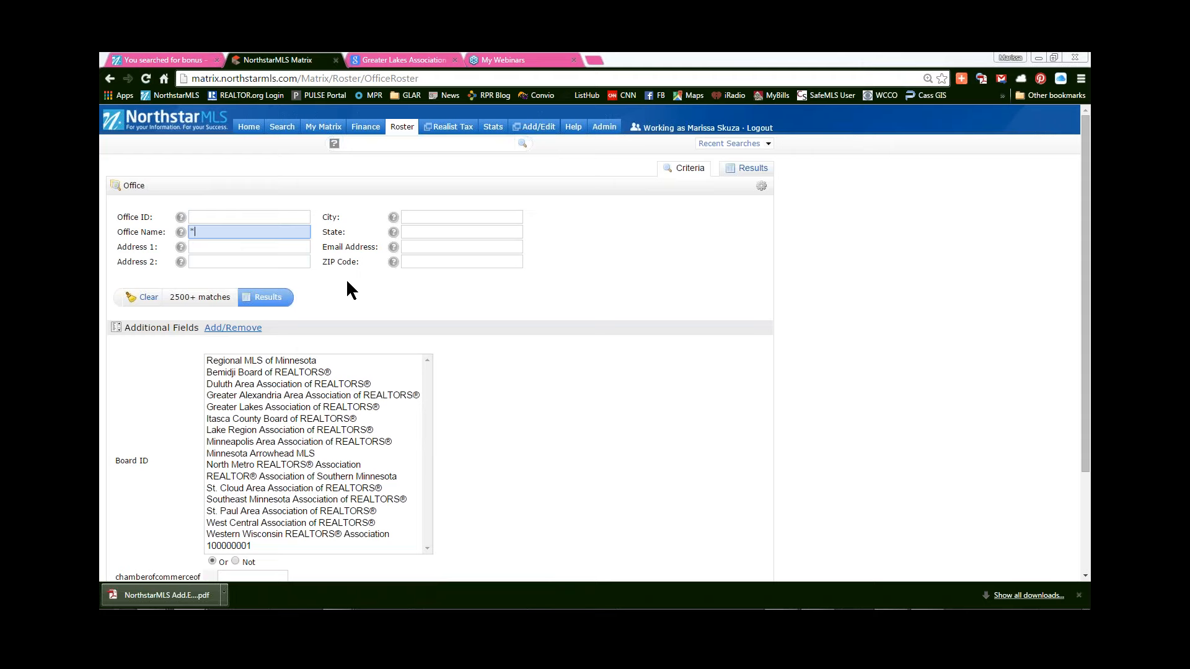
pyautogui.write('greater*')
pyautogui.click(276, 300)
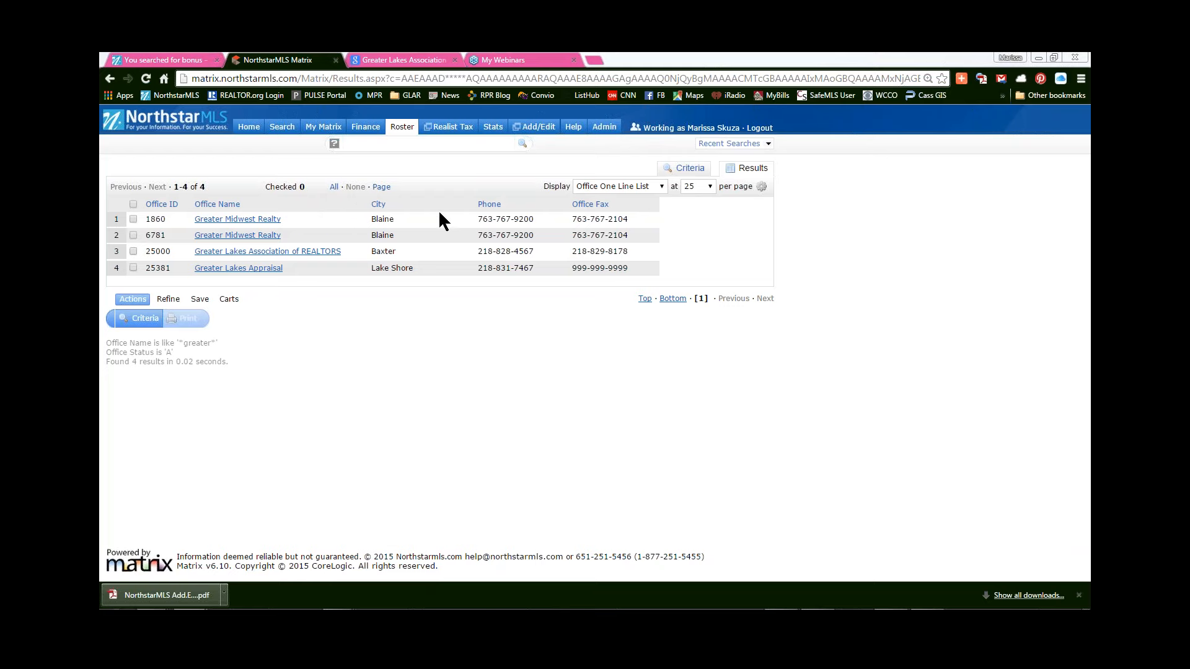
# Search the Office Roster for *keller* offices in the city of Baxter and highlight the first office's ID.
pyautogui.click(686, 175)
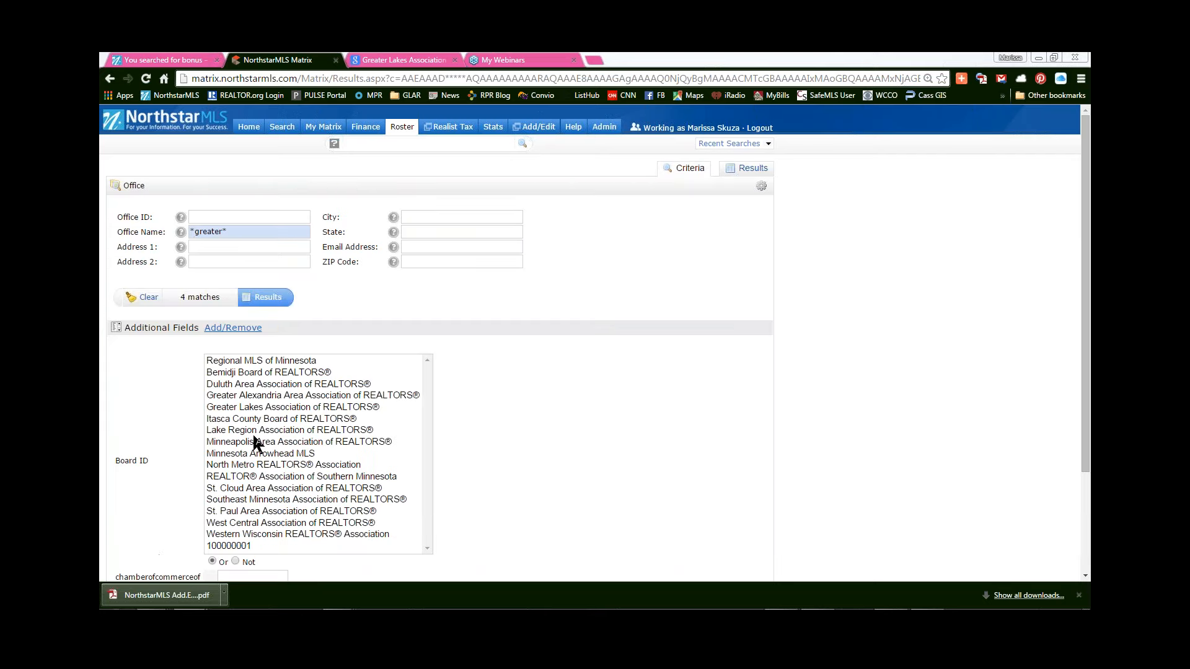
pyautogui.doubleClick(222, 233)
pyautogui.write('keller')
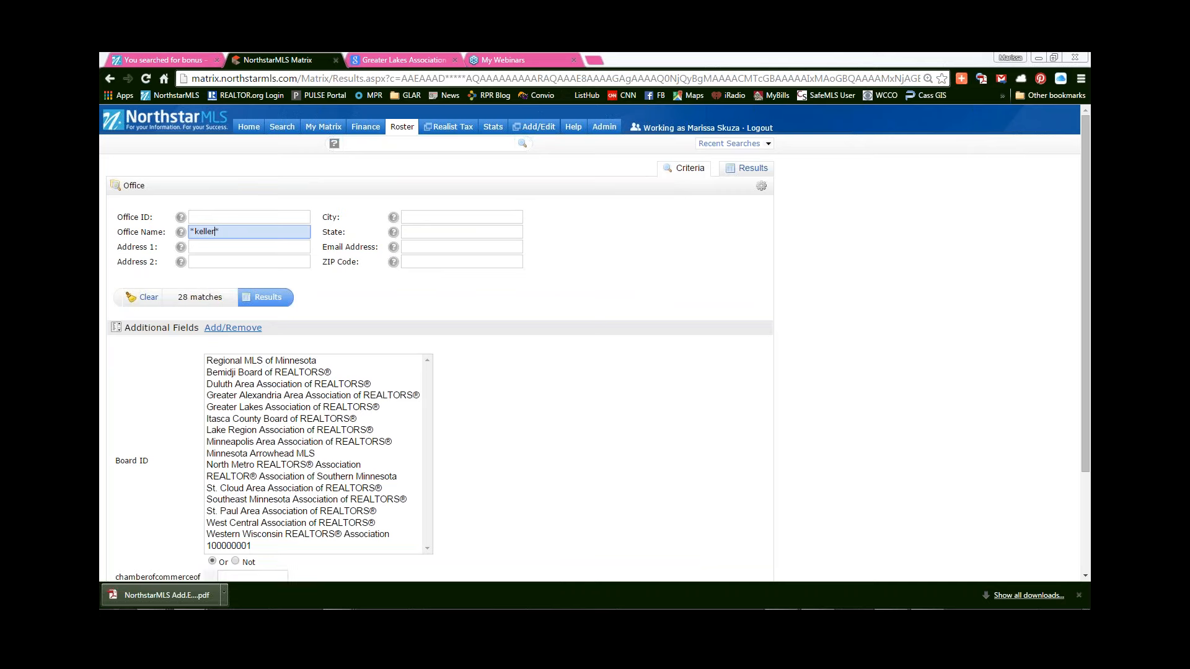
pyautogui.click(438, 217)
pyautogui.write('ba')
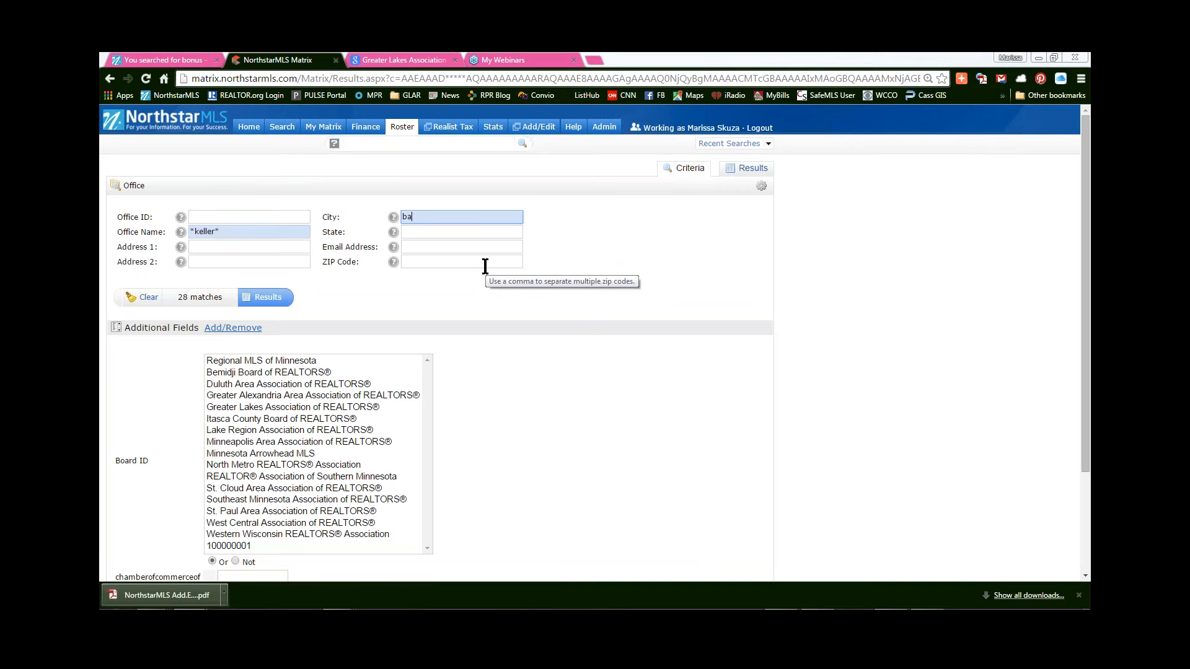
pyautogui.write('xter')
pyautogui.click(276, 300)
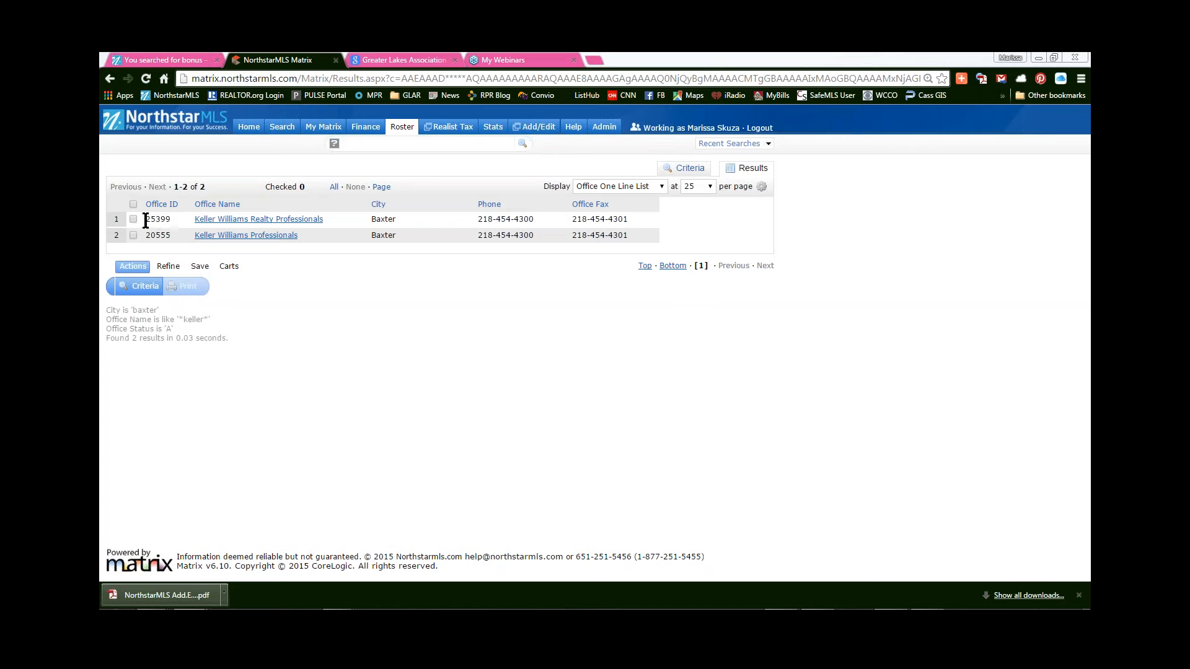
pyautogui.moveTo(145, 219); pyautogui.dragTo(172, 219)
pyautogui.moveTo(402, 131)
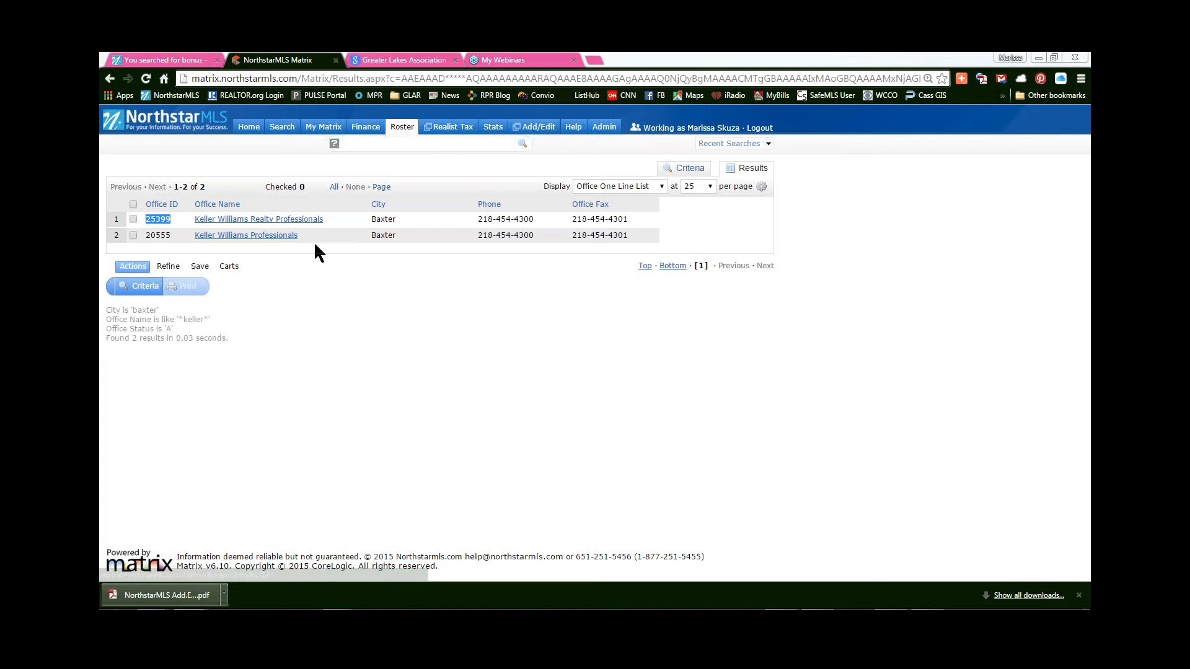
# Start a general Cross Property search with the statuses Active, Temp Not Avail For Showing and Pending.
pyautogui.moveTo(282, 128)
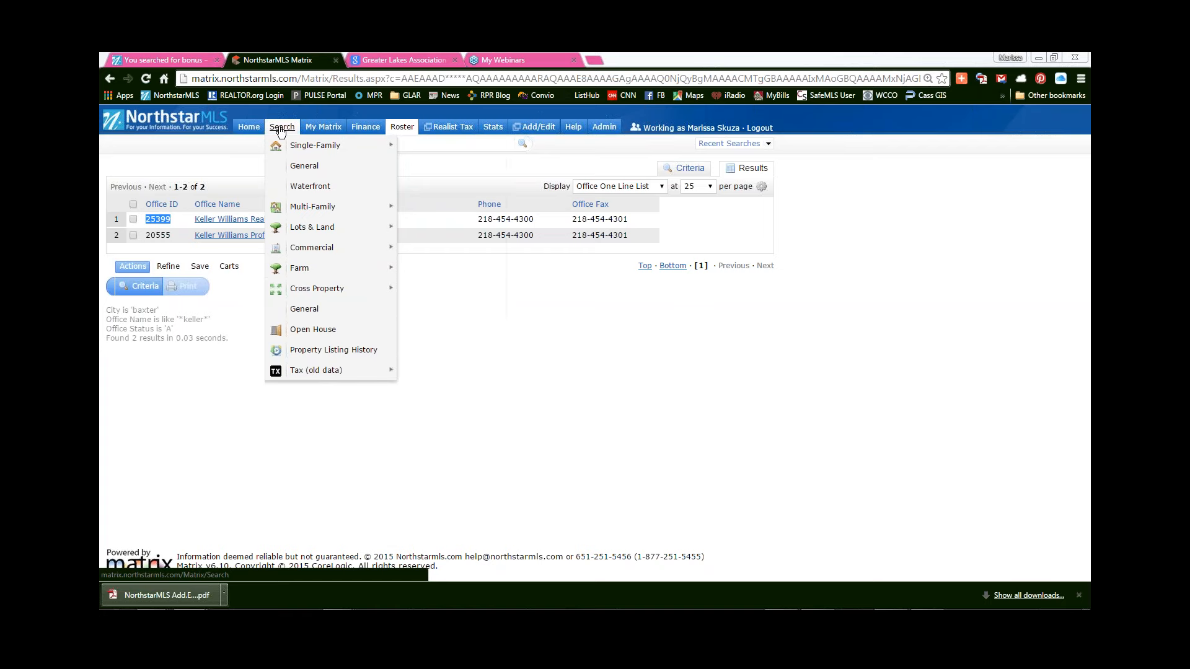
pyautogui.moveTo(298, 291)
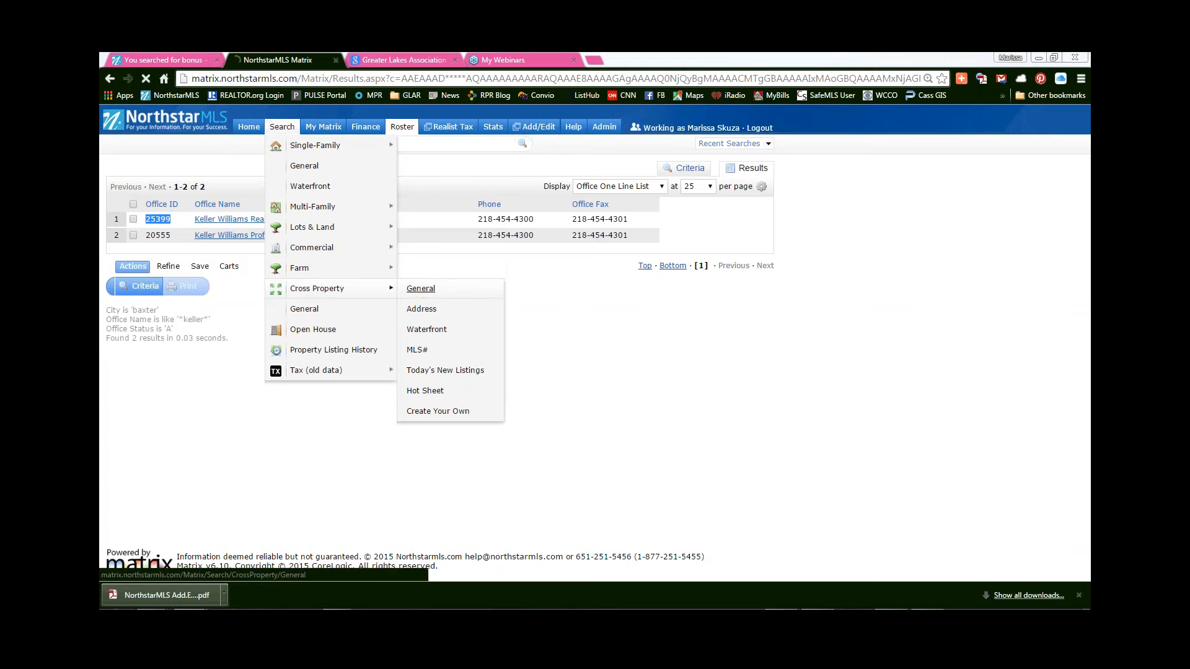
pyautogui.click(420, 290)
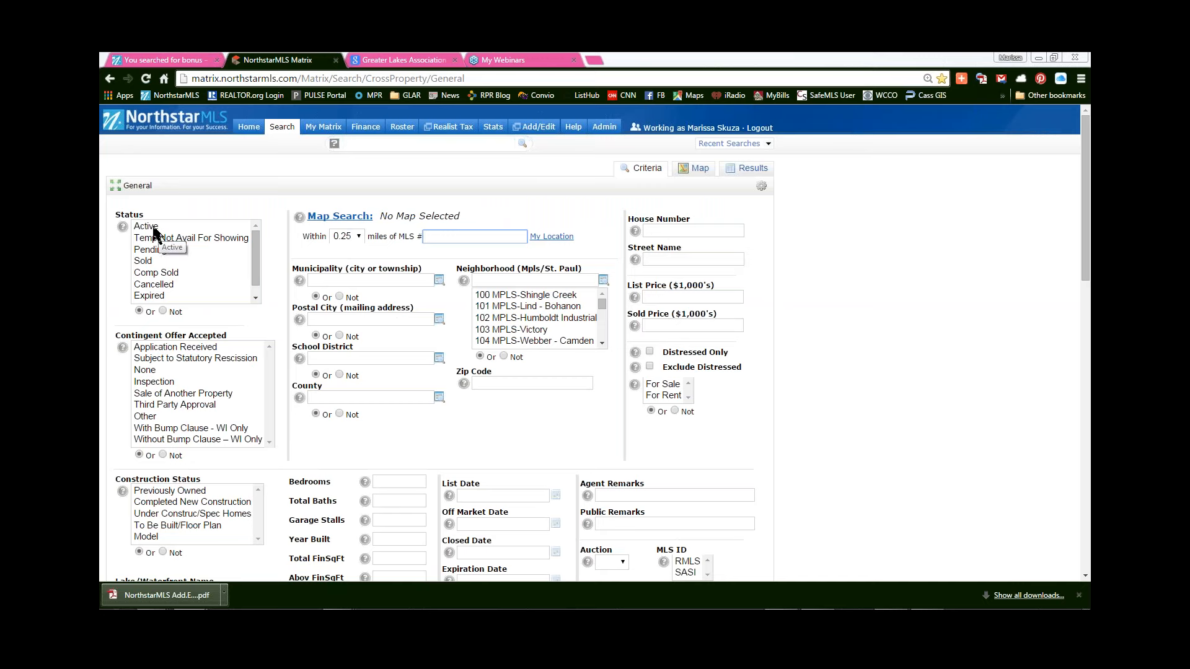
pyautogui.moveTo(154, 228); pyautogui.dragTo(163, 256)
pyautogui.keyDown('ctrl'); pyautogui.click(159, 249); pyautogui.keyUp('ctrl')
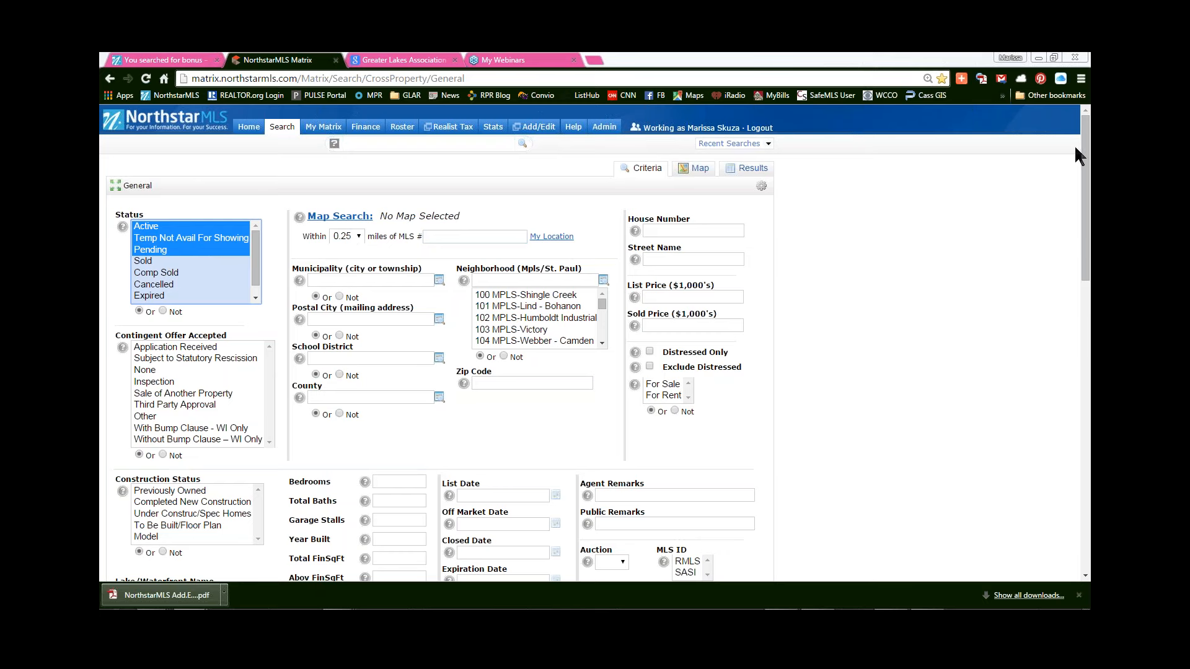
# Examine the search form's Additional Fields, particularly Listing Office ID# and Property Type.
pyautogui.moveTo(1084, 151); pyautogui.dragTo(1088, 268)
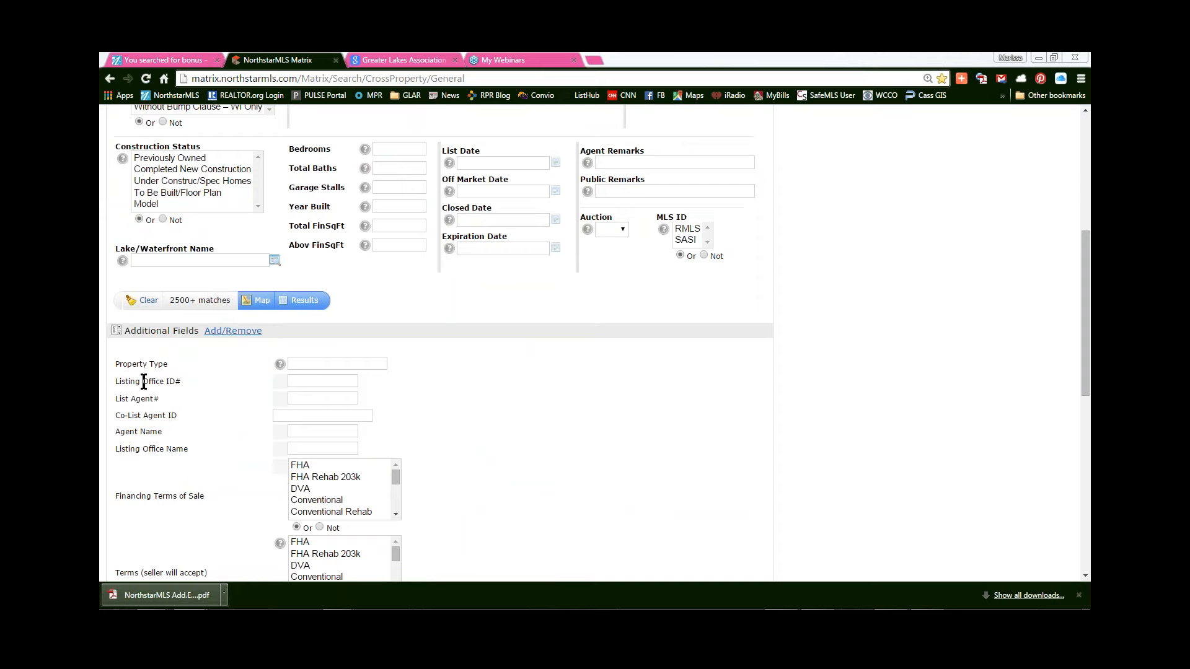
pyautogui.moveTo(115, 382); pyautogui.dragTo(183, 384)
pyautogui.click(203, 384)
pyautogui.moveTo(114, 365); pyautogui.dragTo(172, 365)
pyautogui.click(227, 397)
# Find the lake fields in the Additional Fields setup and add Lake/Waterfront Yes/No to the selected fields.
pyautogui.moveTo(1086, 301); pyautogui.dragTo(1089, 334)
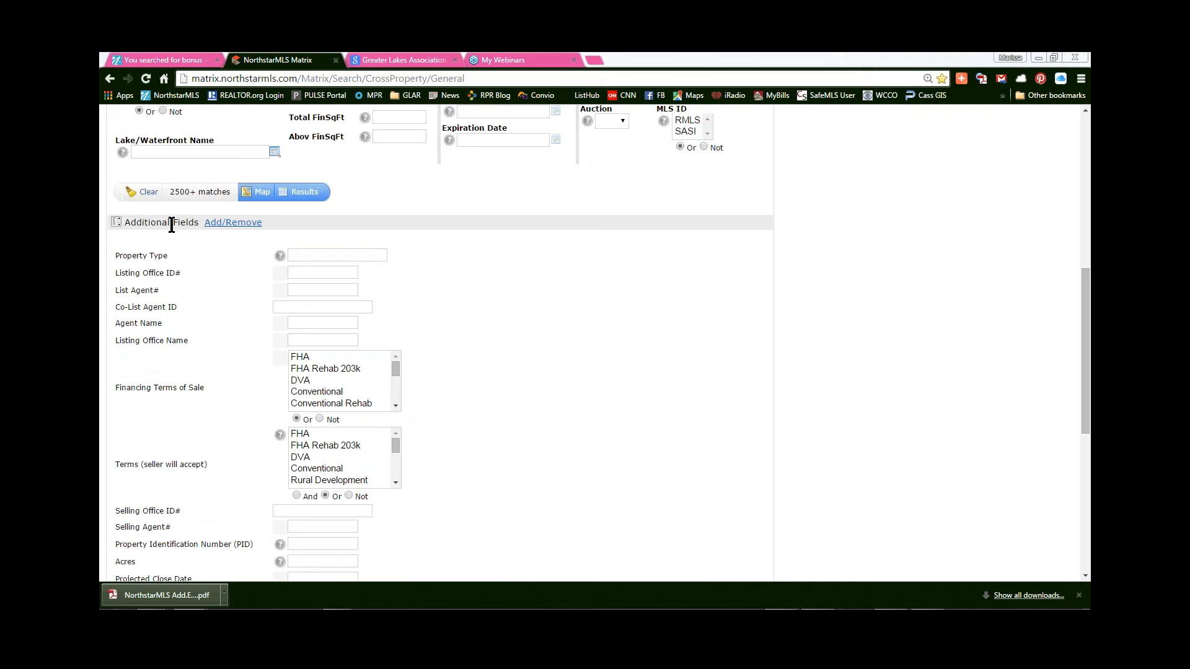
pyautogui.click(239, 222)
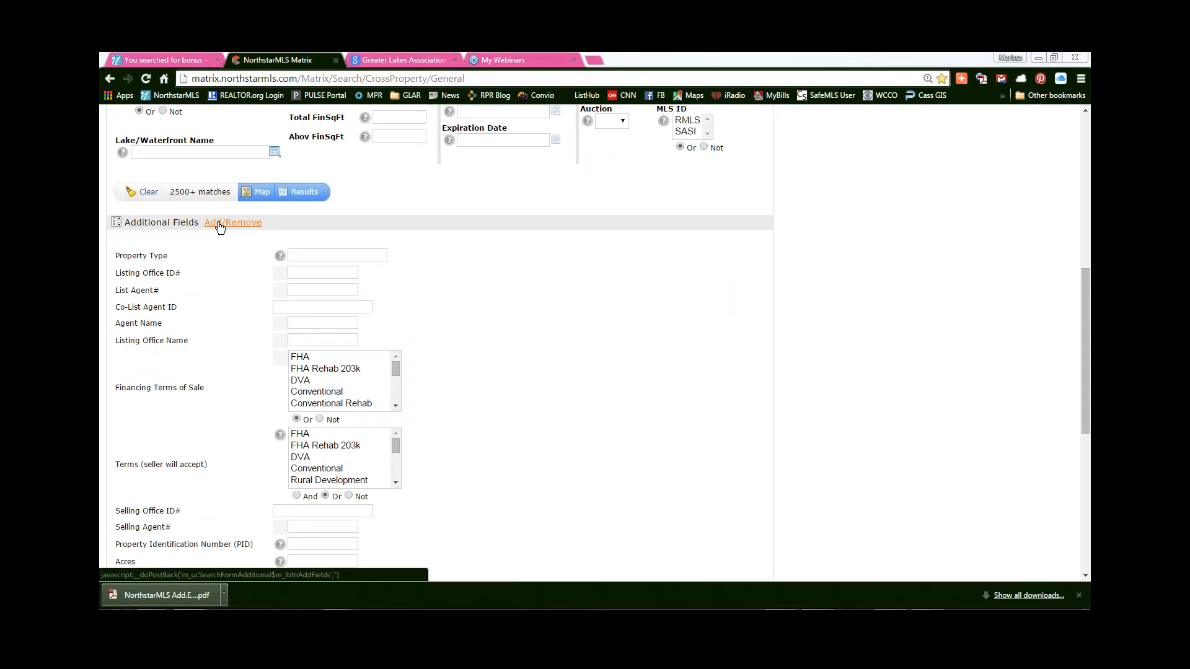
pyautogui.click(219, 224)
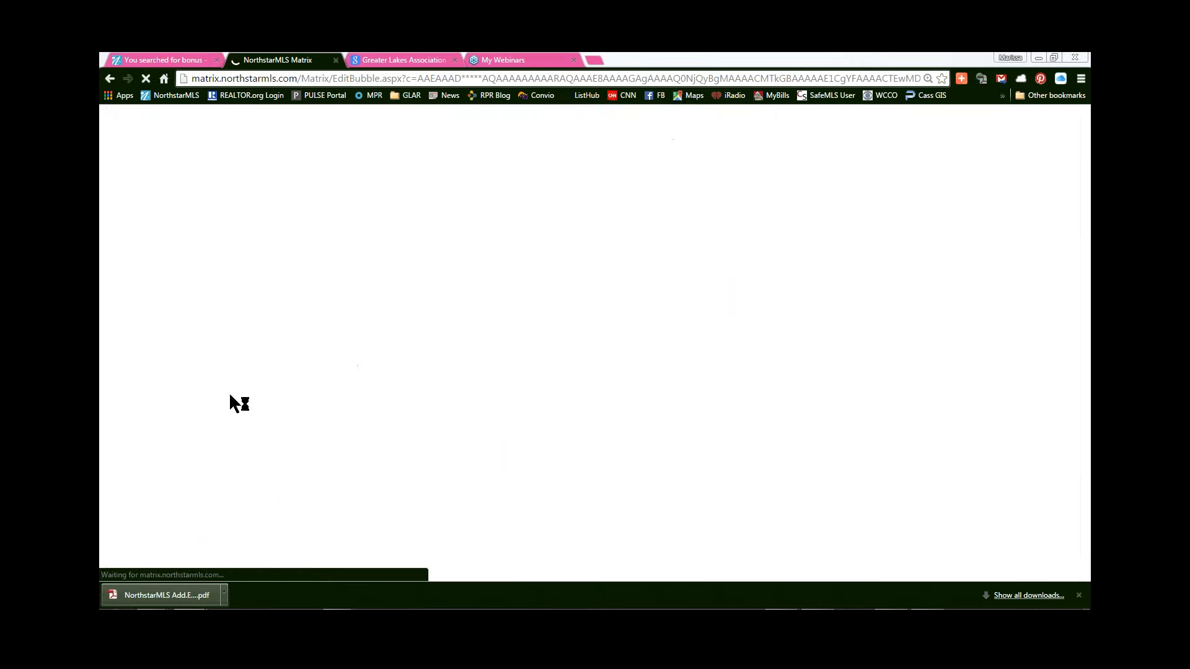
pyautogui.click(198, 357)
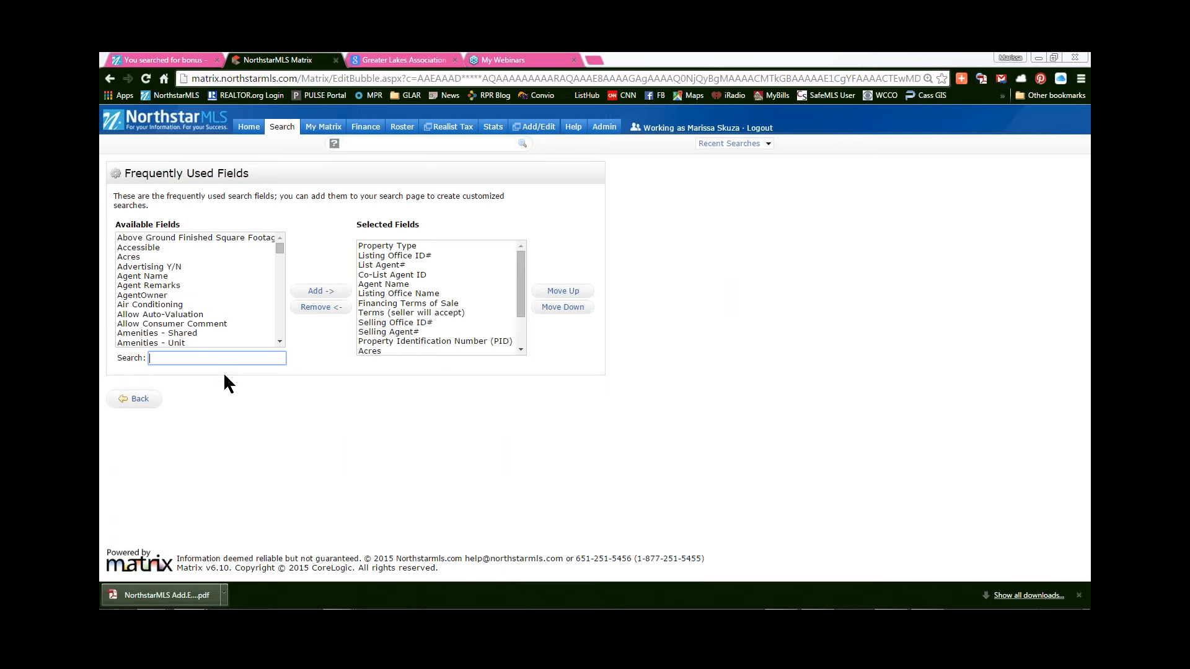
pyautogui.write('lake')
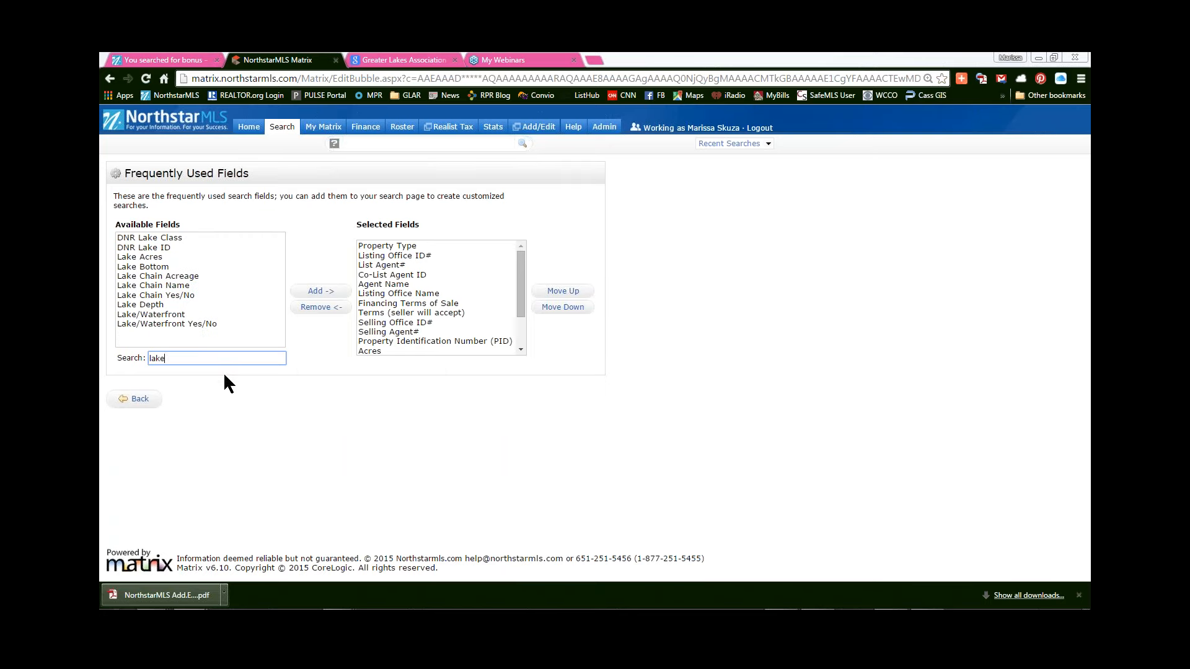
pyautogui.click(188, 323)
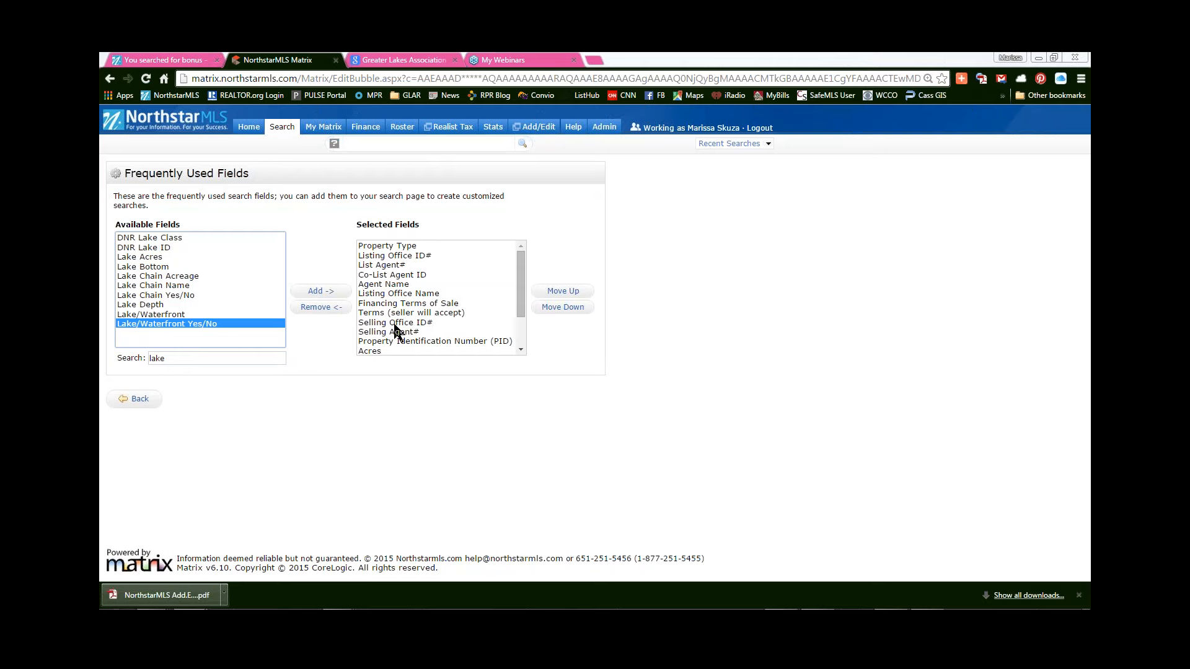
pyautogui.click(317, 291)
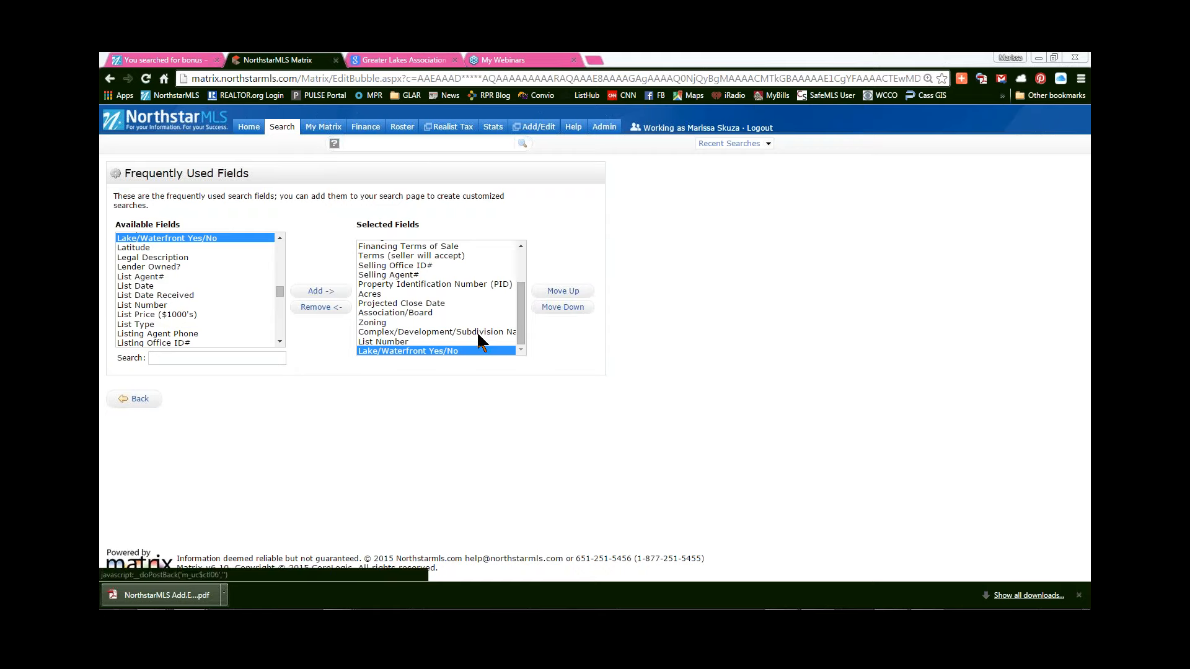
# Move Lake/Waterfront Yes/No up the selected fields to just below Co-List Agent ID and return to the search form.
pyautogui.click(563, 290)
pyautogui.click(562, 291)
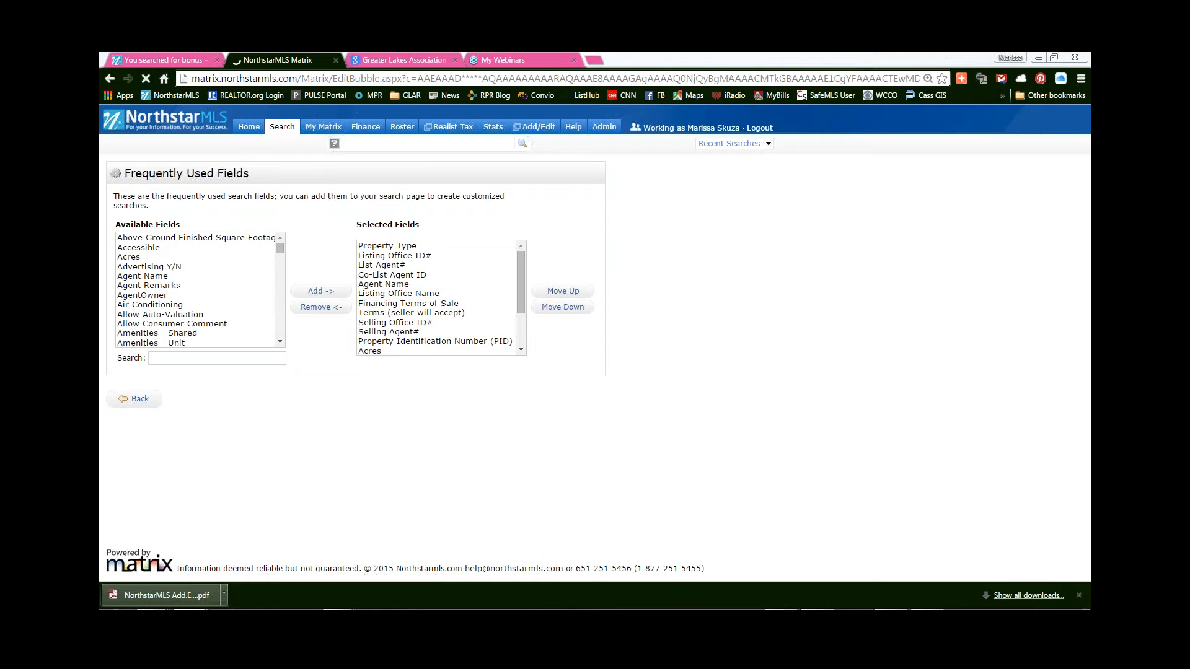
pyautogui.click(563, 291)
pyautogui.click(563, 291)
pyautogui.click(563, 291)
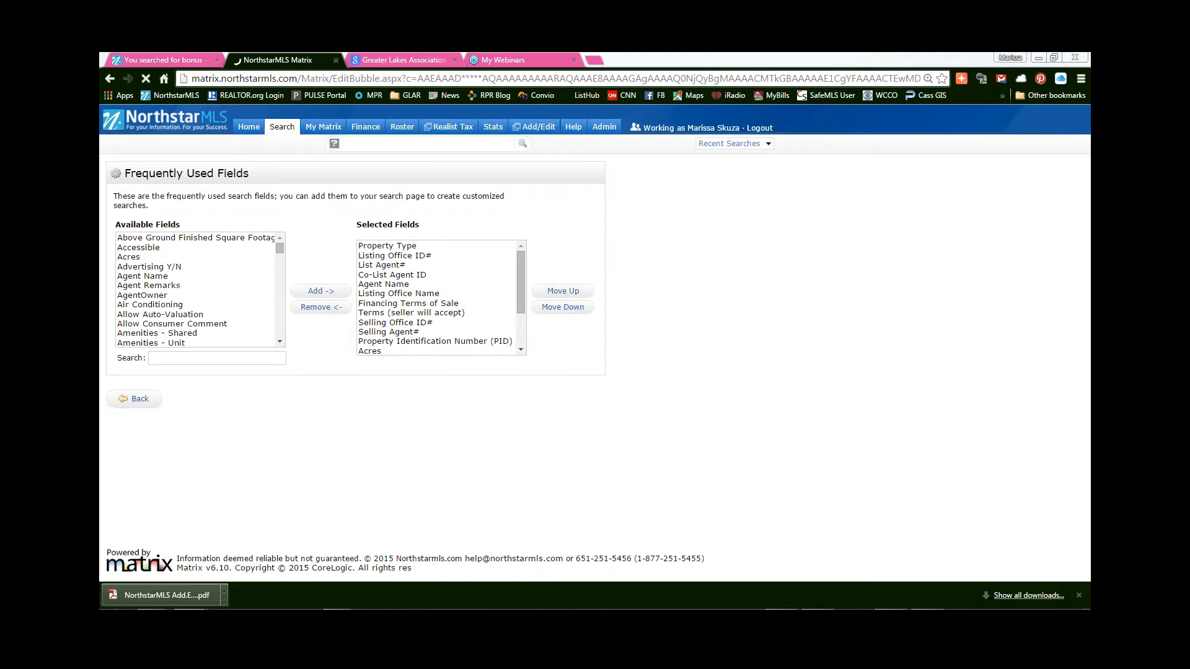
pyautogui.click(563, 291)
pyautogui.click(562, 291)
pyautogui.click(563, 291)
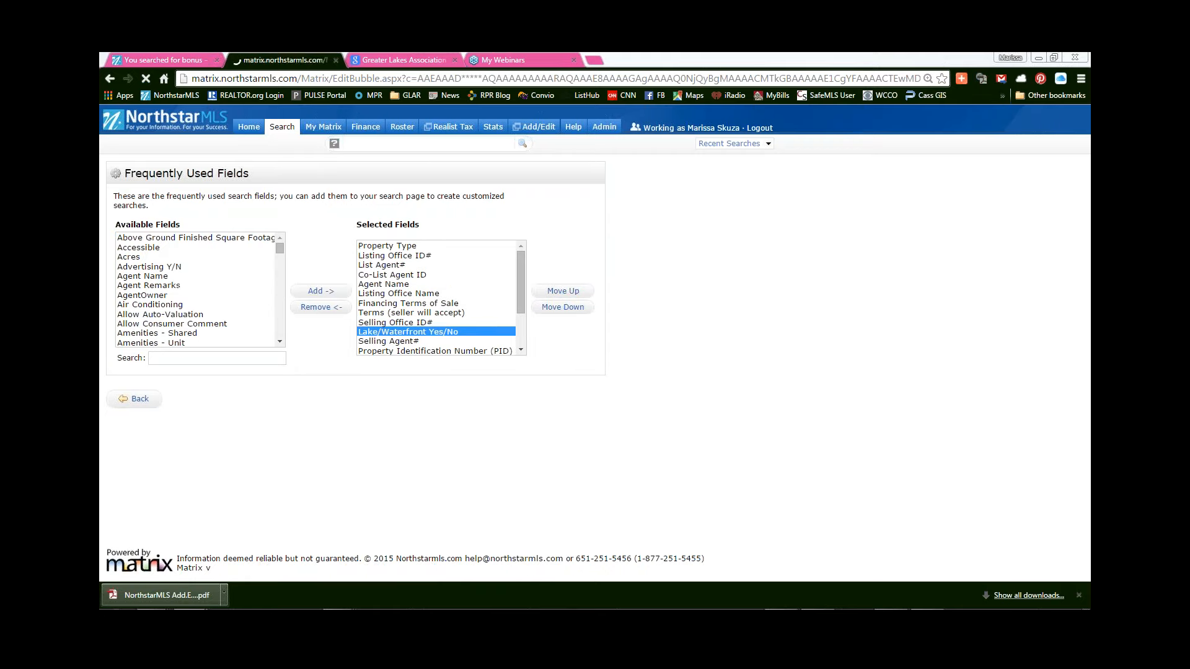
pyautogui.click(563, 290)
pyautogui.click(563, 291)
pyautogui.click(563, 291)
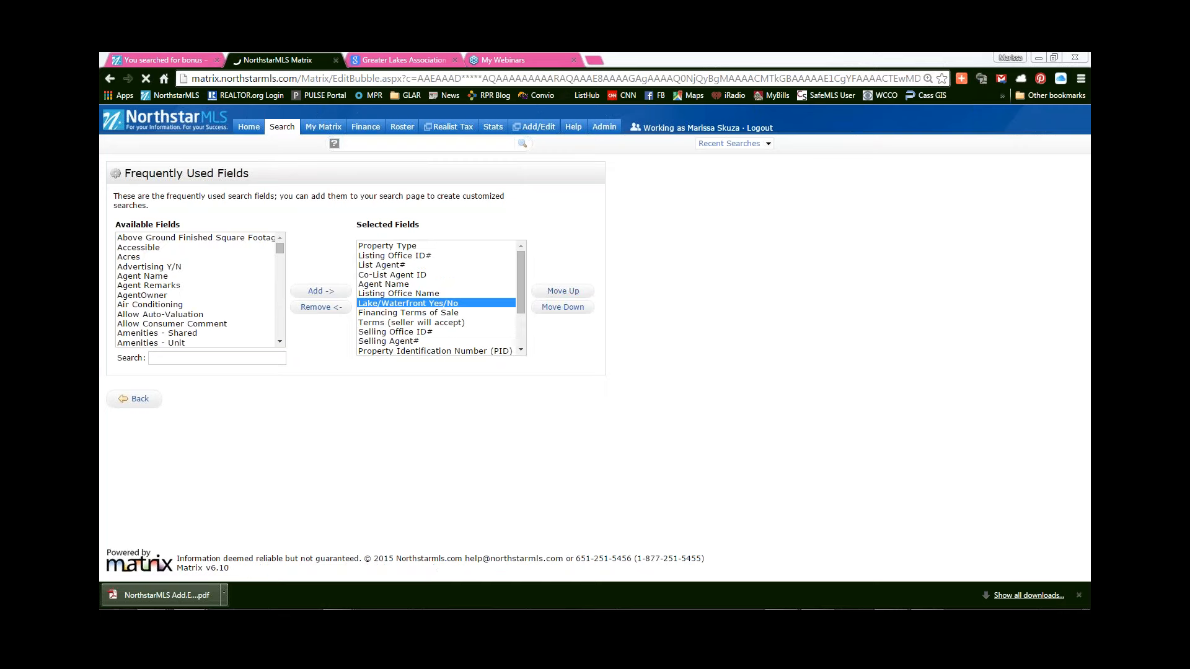
pyautogui.click(563, 290)
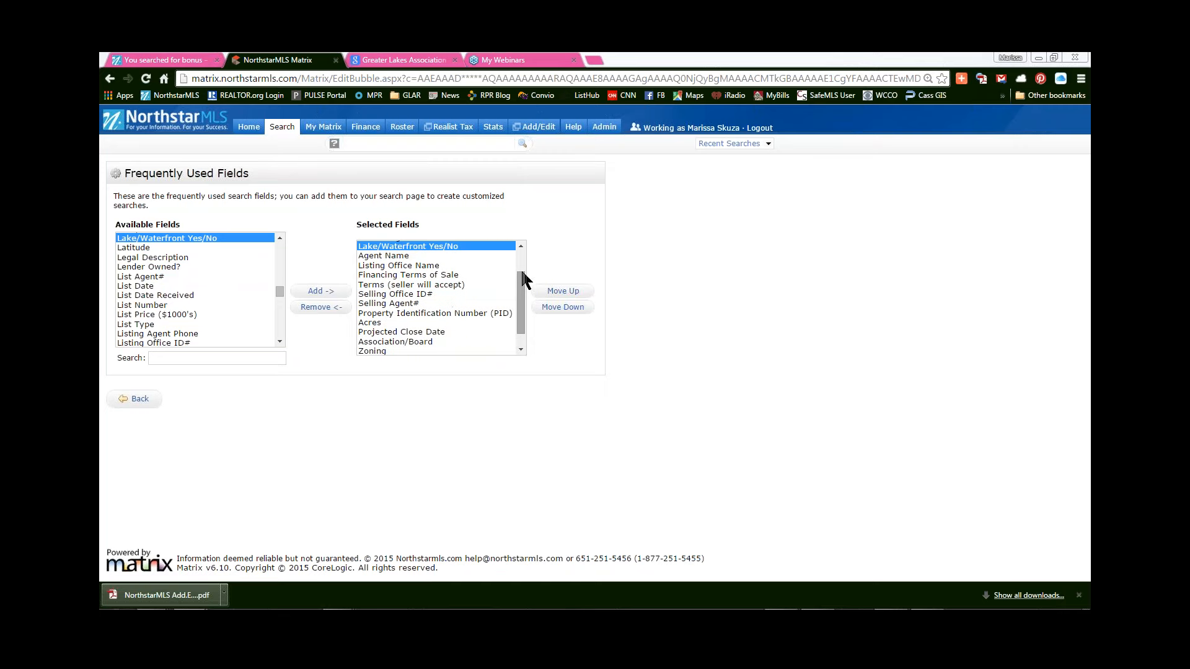
pyautogui.moveTo(525, 296); pyautogui.dragTo(523, 264)
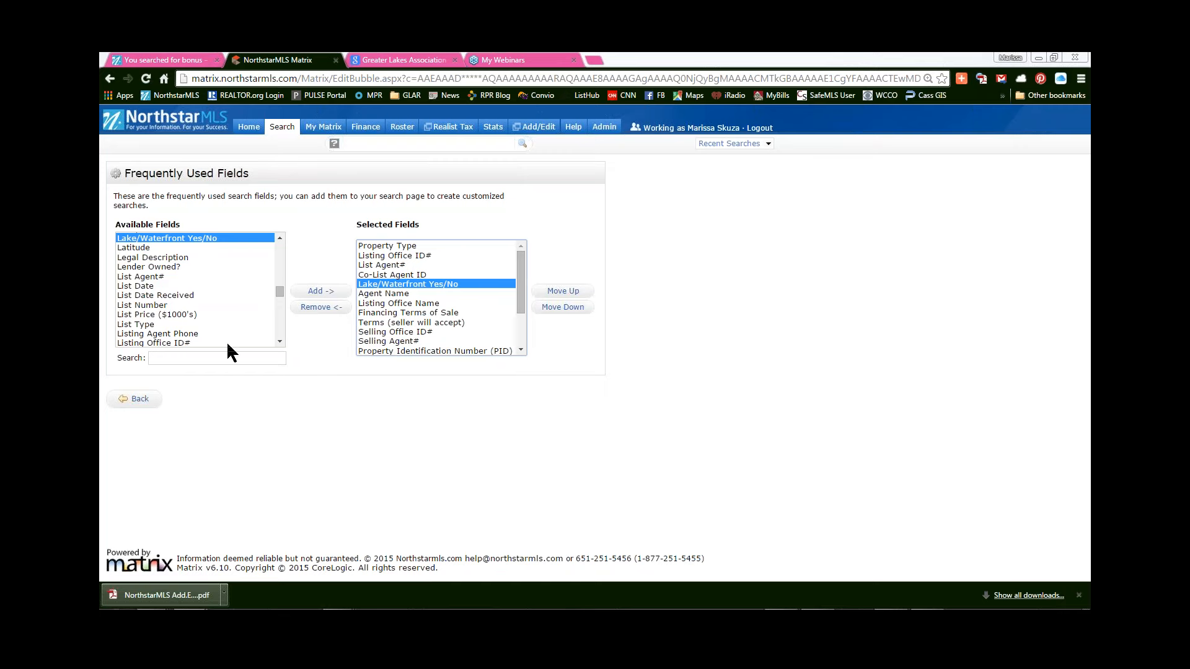
pyautogui.click(139, 400)
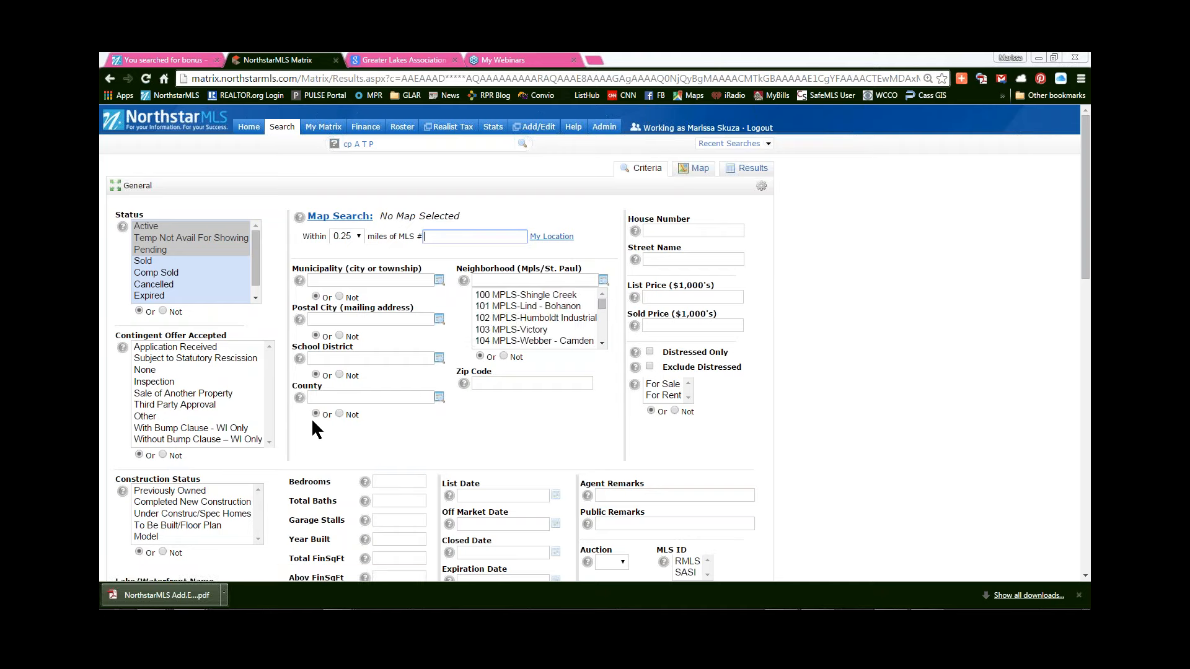
# Set the Listing Office ID# criterion to 25399 and show the search results.
pyautogui.scroll(-4, 311, 418)
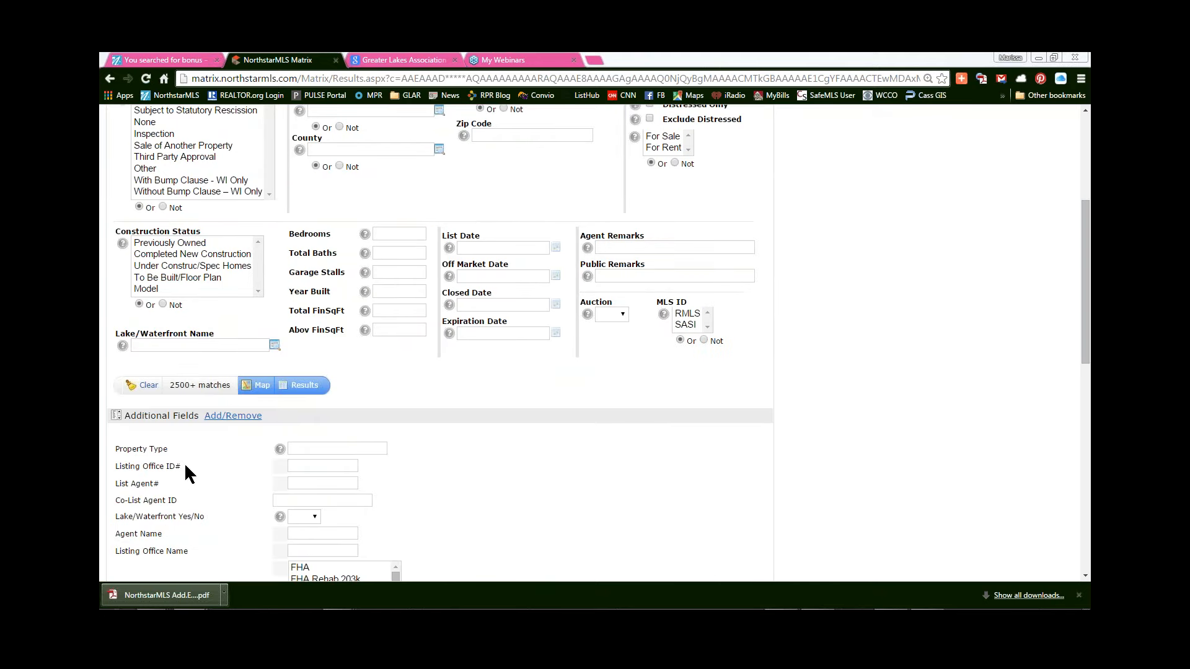
pyautogui.scroll(4, 603, 426)
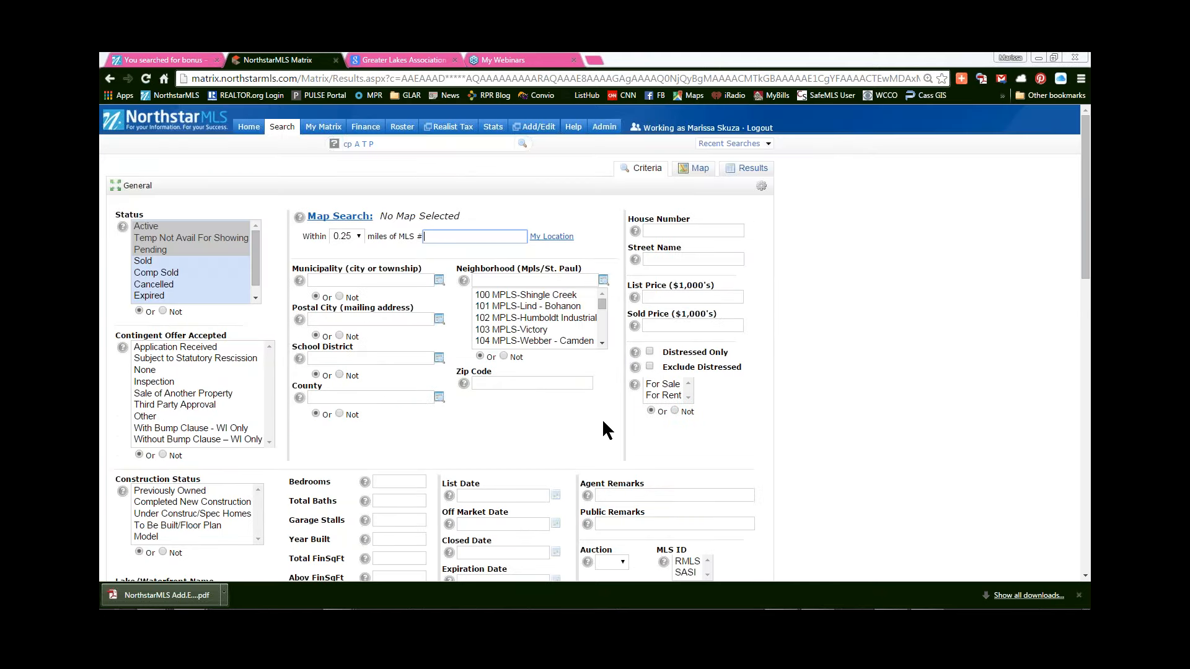
pyautogui.scroll(-5, 603, 422)
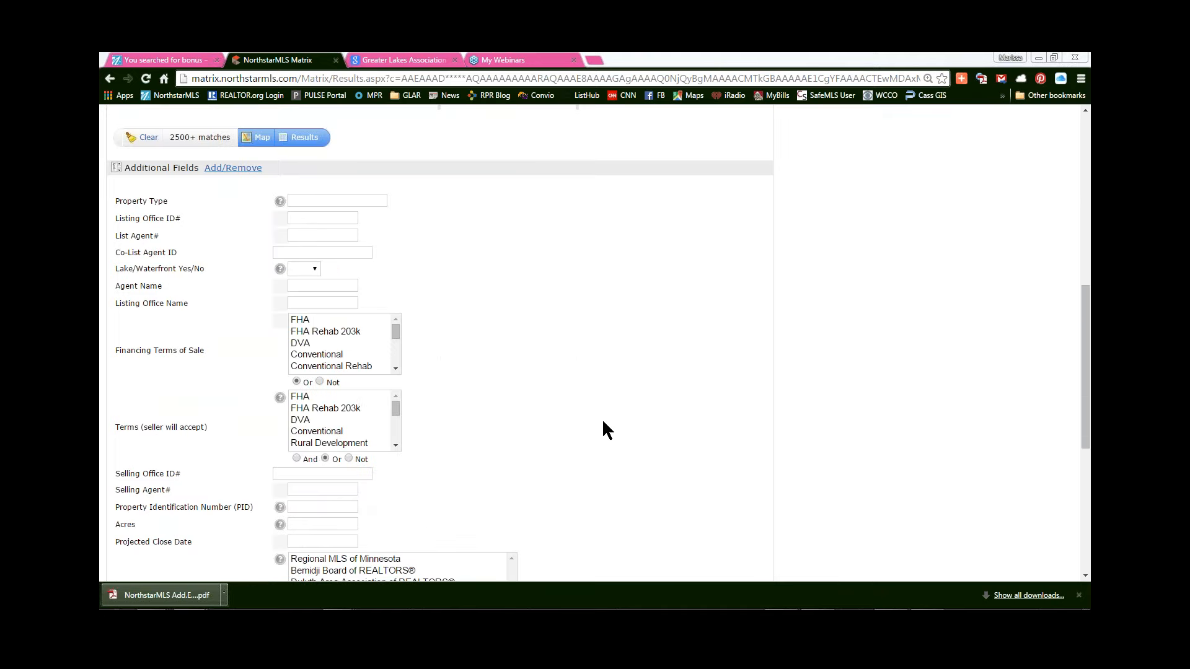
pyautogui.click(313, 218)
pyautogui.write('25399')
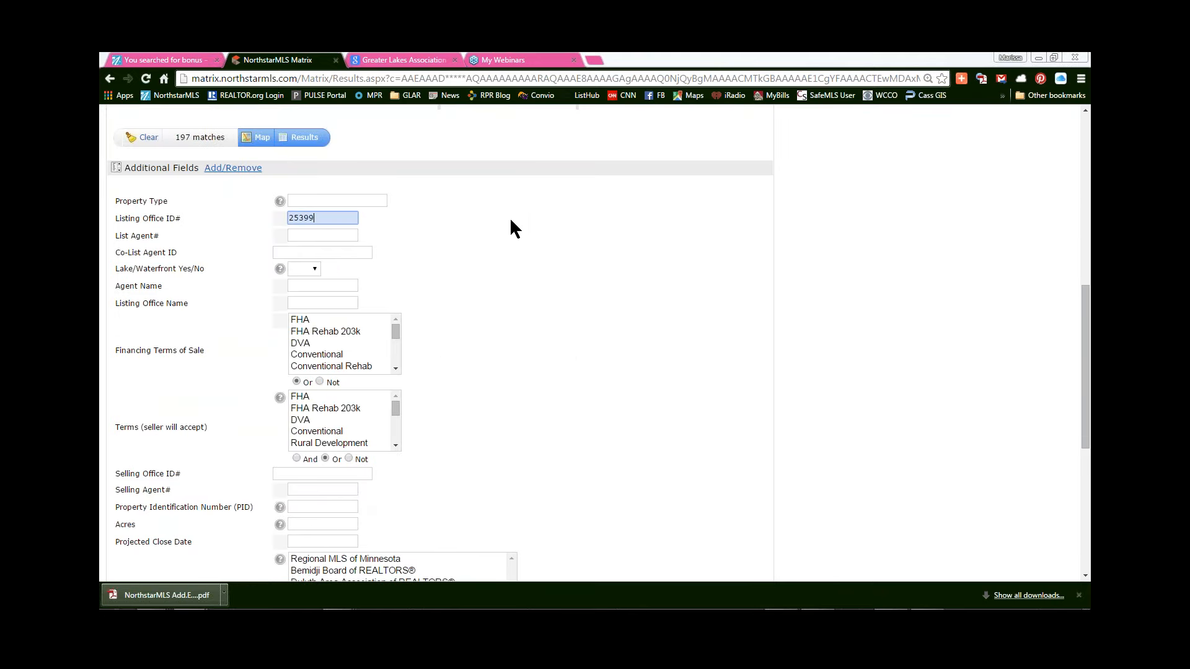
pyautogui.scroll(10, 511, 221)
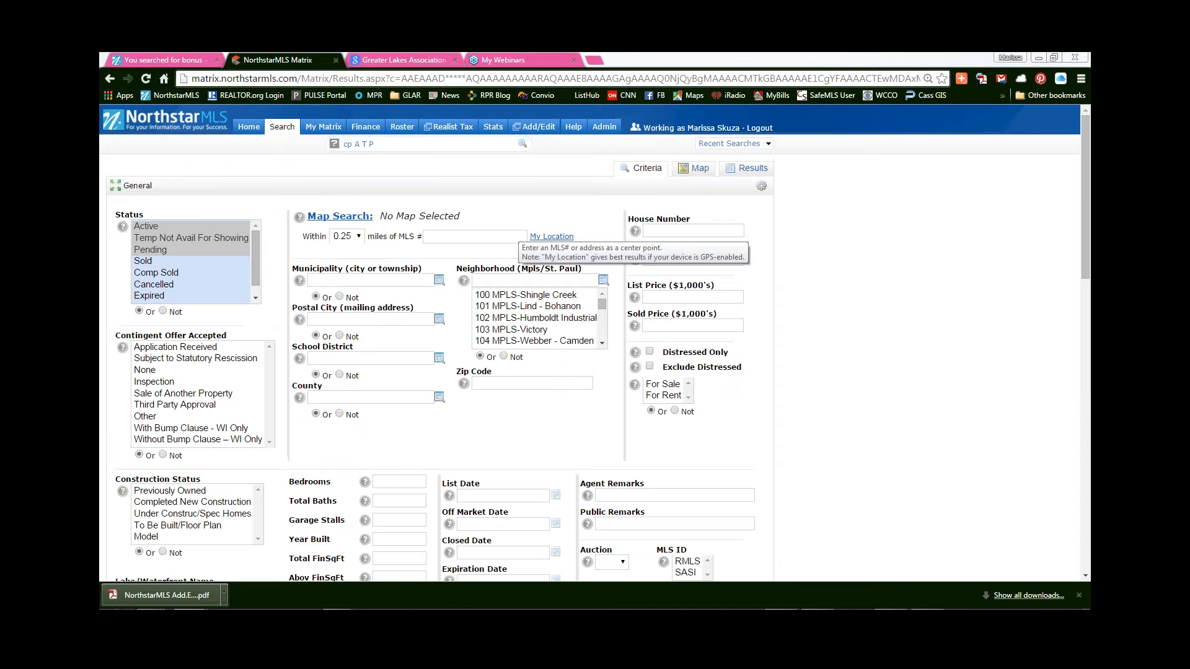
pyautogui.scroll(-4, 545, 242)
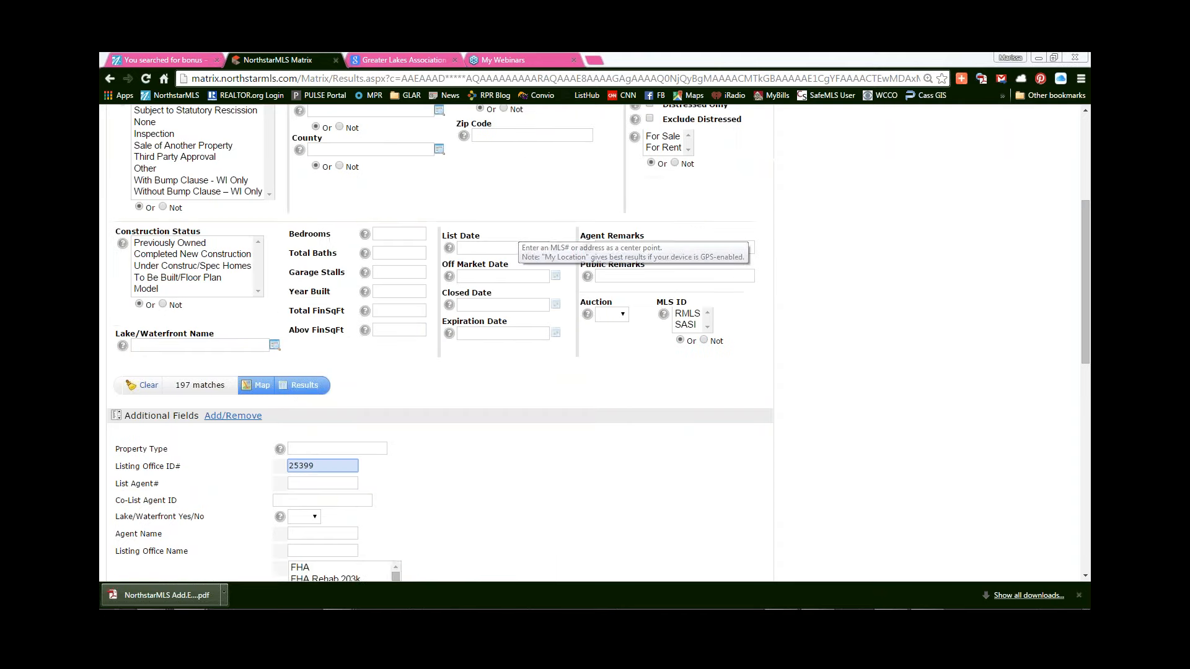
pyautogui.click(304, 386)
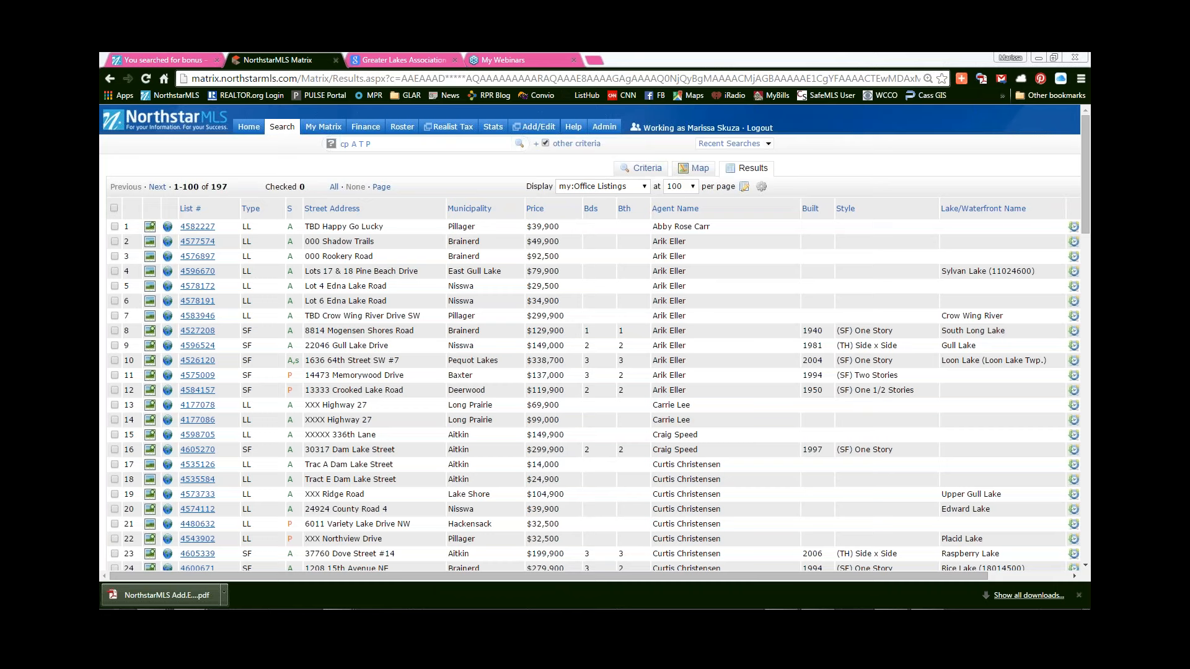
# Switch the results display to Single Line Grid.
pyautogui.click(592, 188)
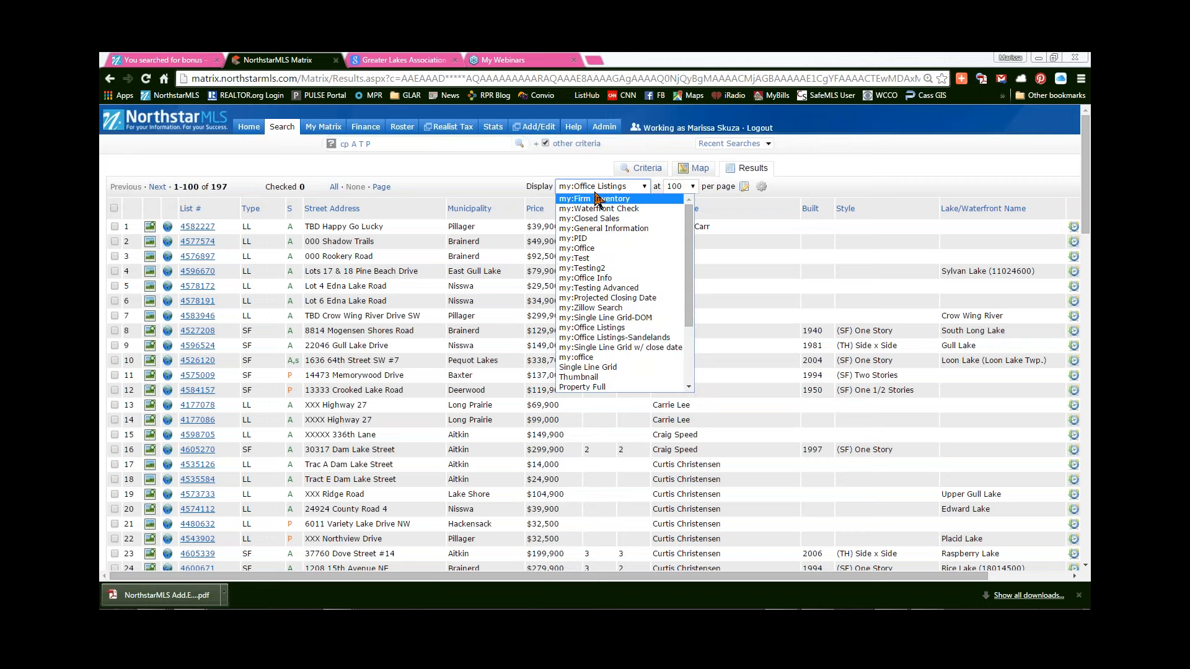
pyautogui.moveTo(690, 278); pyautogui.dragTo(691, 328)
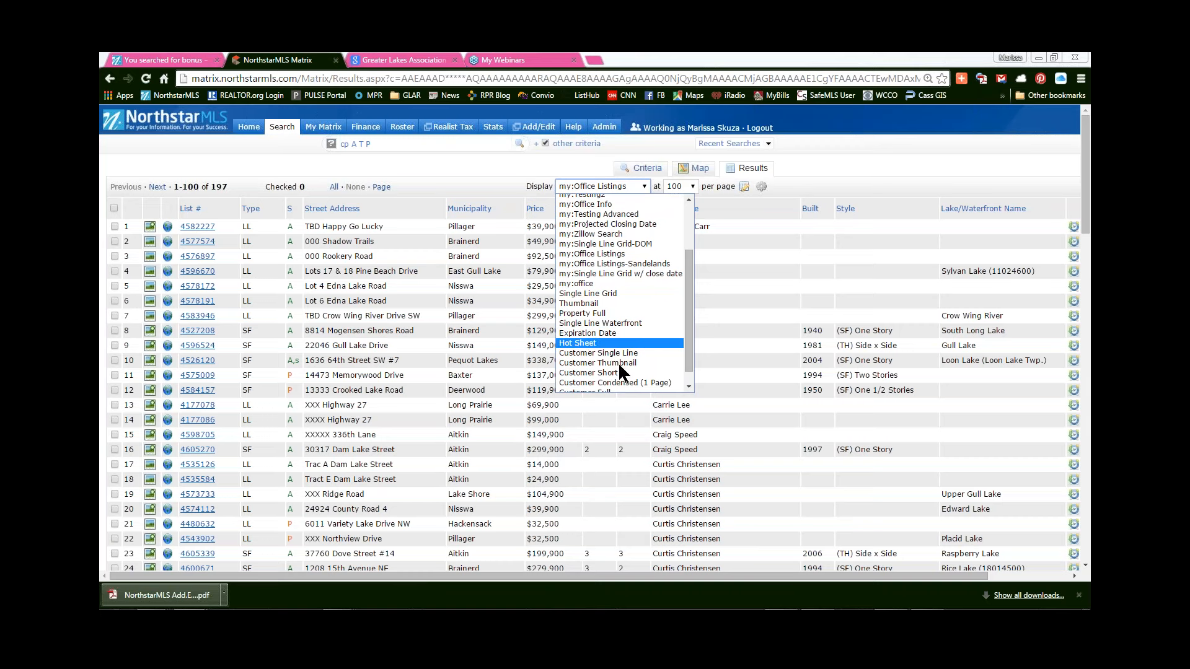
pyautogui.click(615, 295)
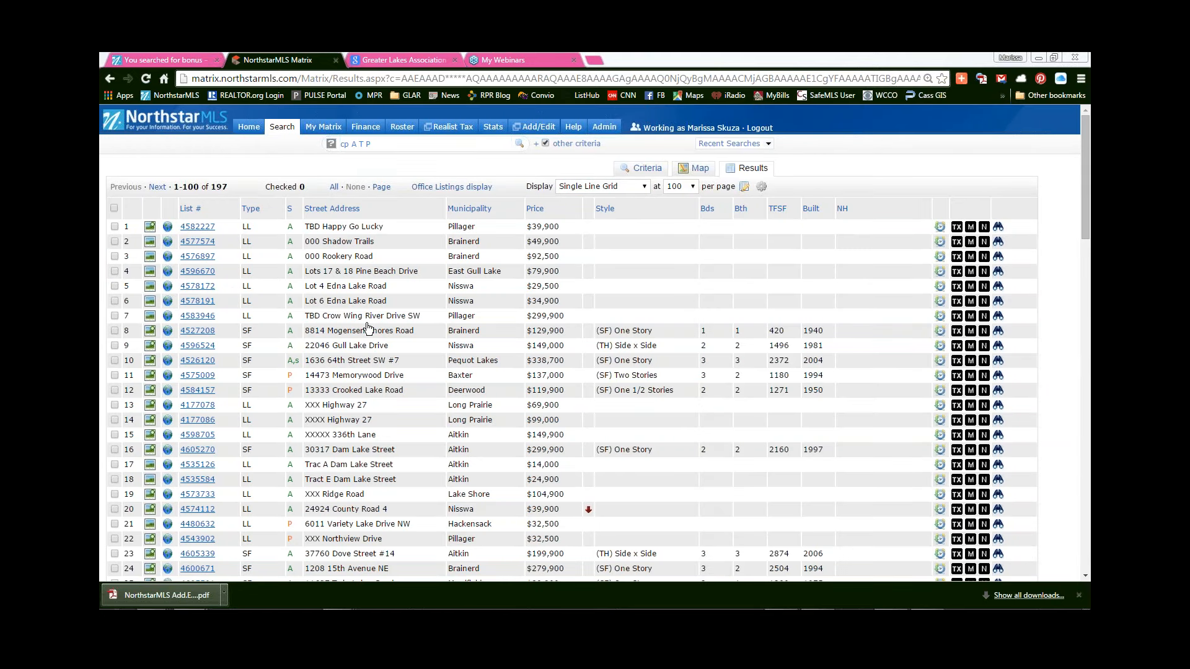
# Start saving the search as a new Speed Bar shortcut and name it /office.
pyautogui.scroll(-4, 368, 327)
pyautogui.scroll(-18, 368, 327)
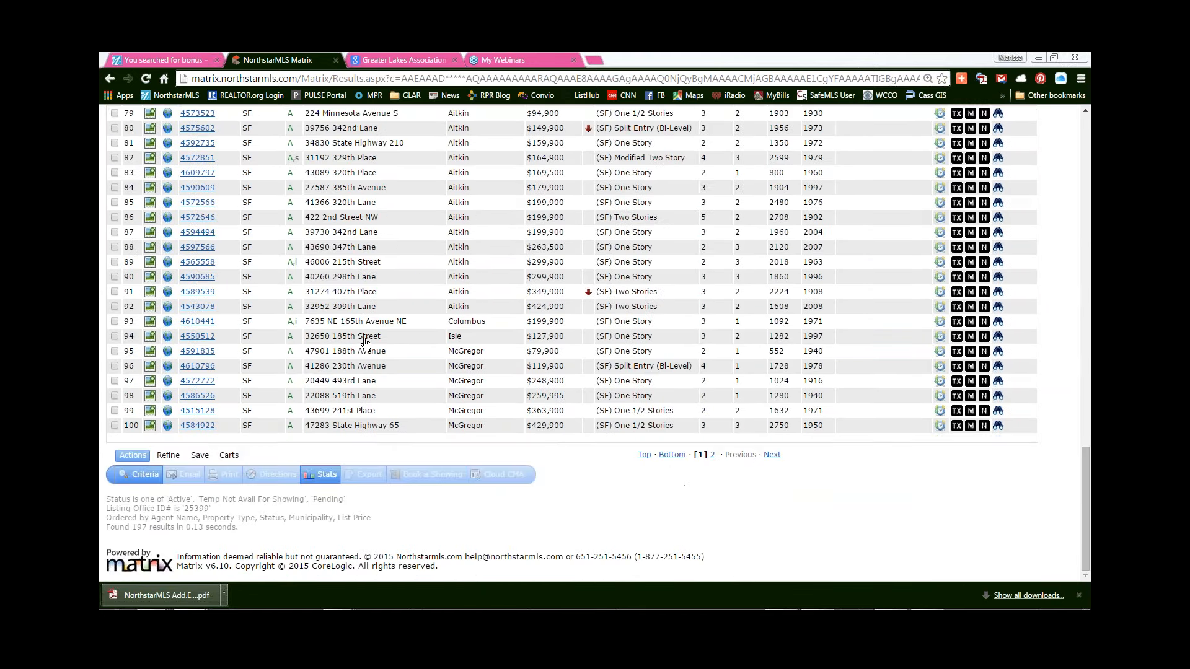
pyautogui.click(200, 460)
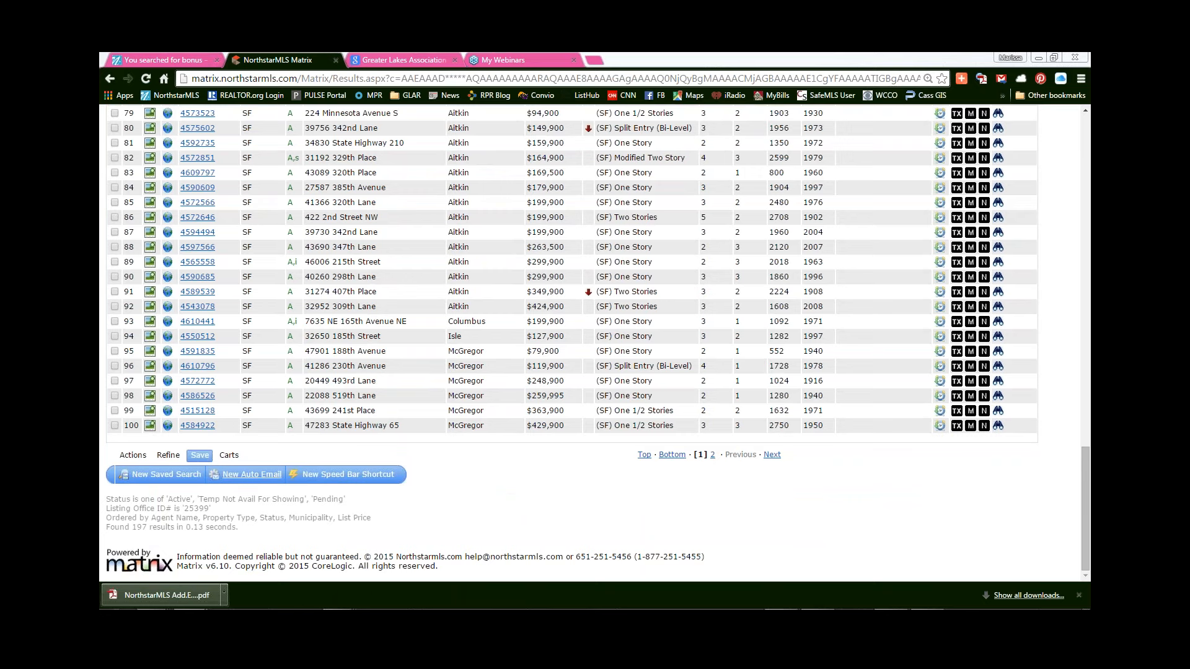
pyautogui.click(372, 476)
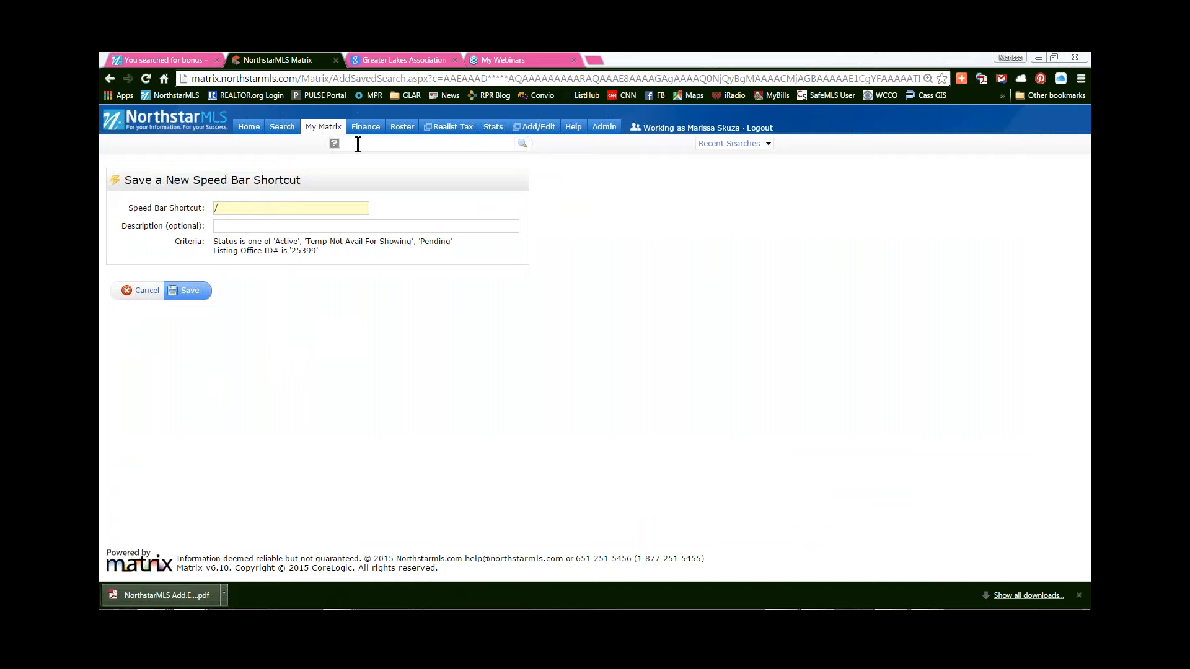
pyautogui.click(249, 208)
pyautogui.write('fice')
pyautogui.write('listing')
pyautogui.press('BackSpace')
pyautogui.press('BackSpace')
pyautogui.press('BackSpace')
pyautogui.press('BackSpace')
pyautogui.press('BackSpace')
# Describe the shortcut as "Office#25399 Active TNAS and Pending" and save it.
pyautogui.click(255, 225)
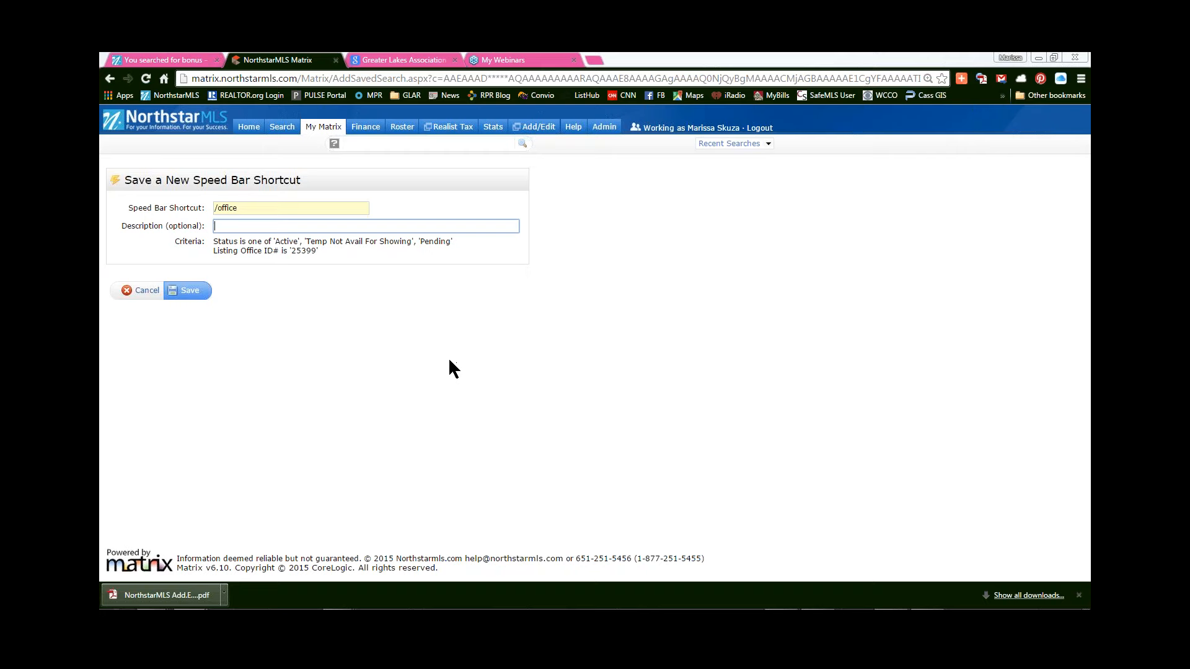
pyautogui.write('Office#25399')
pyautogui.write('Active TNAS and Pending')
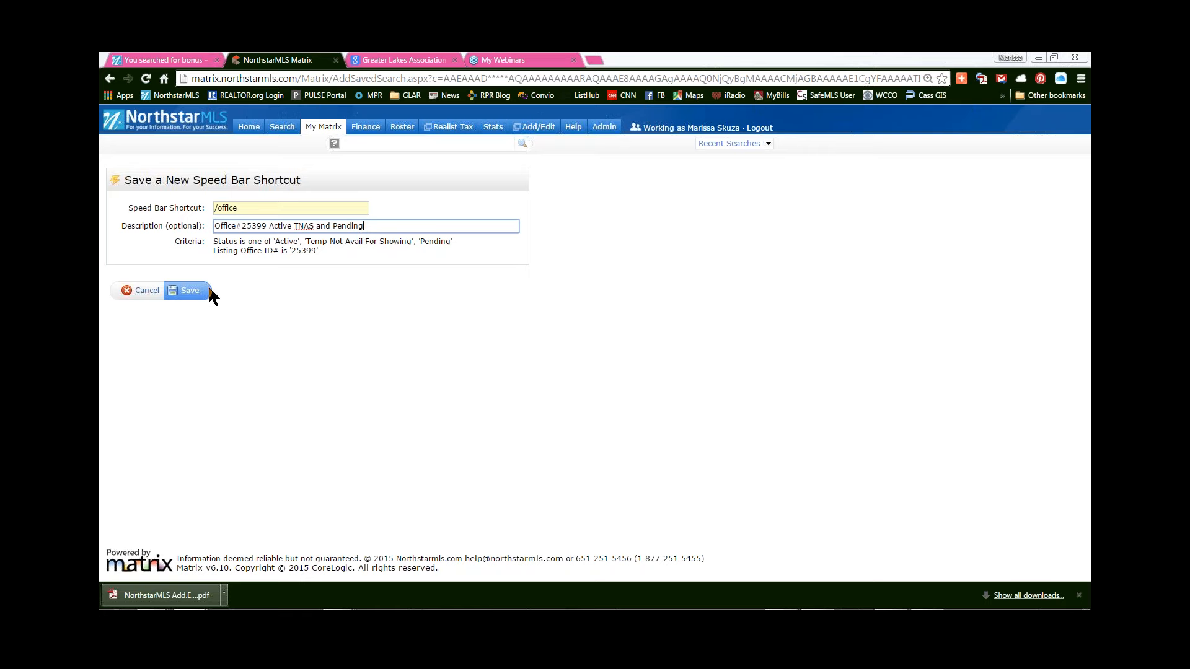
pyautogui.click(190, 291)
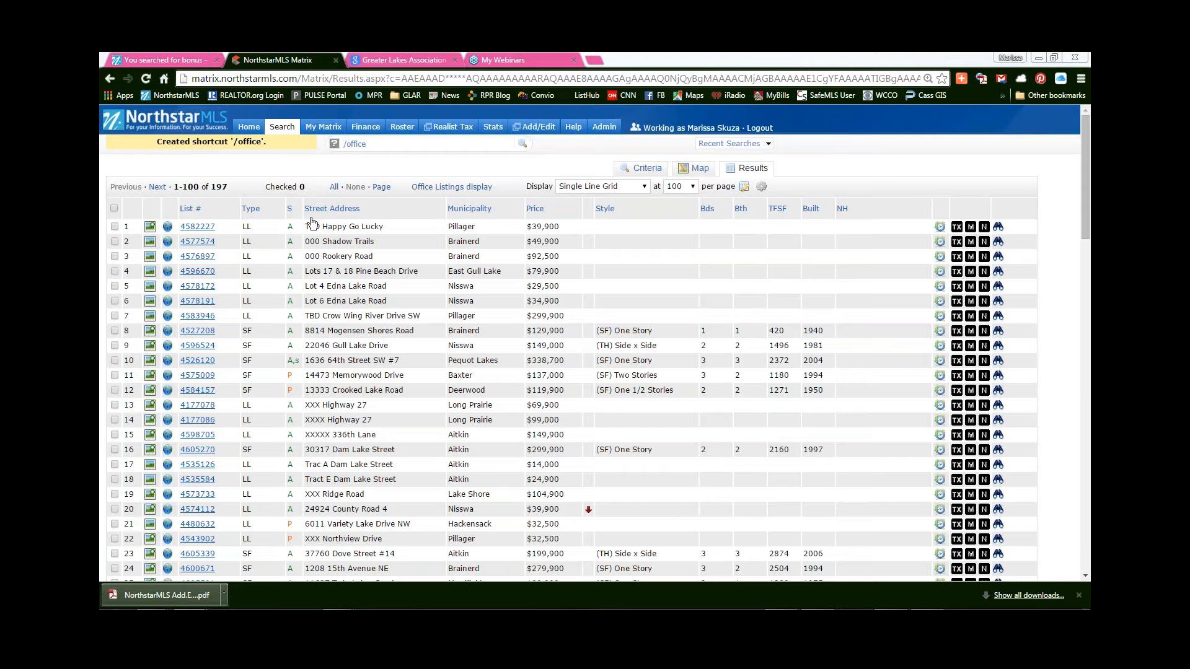
# Run the /office shortcut from the home page and display its results as Single Line Grid.
pyautogui.click(249, 129)
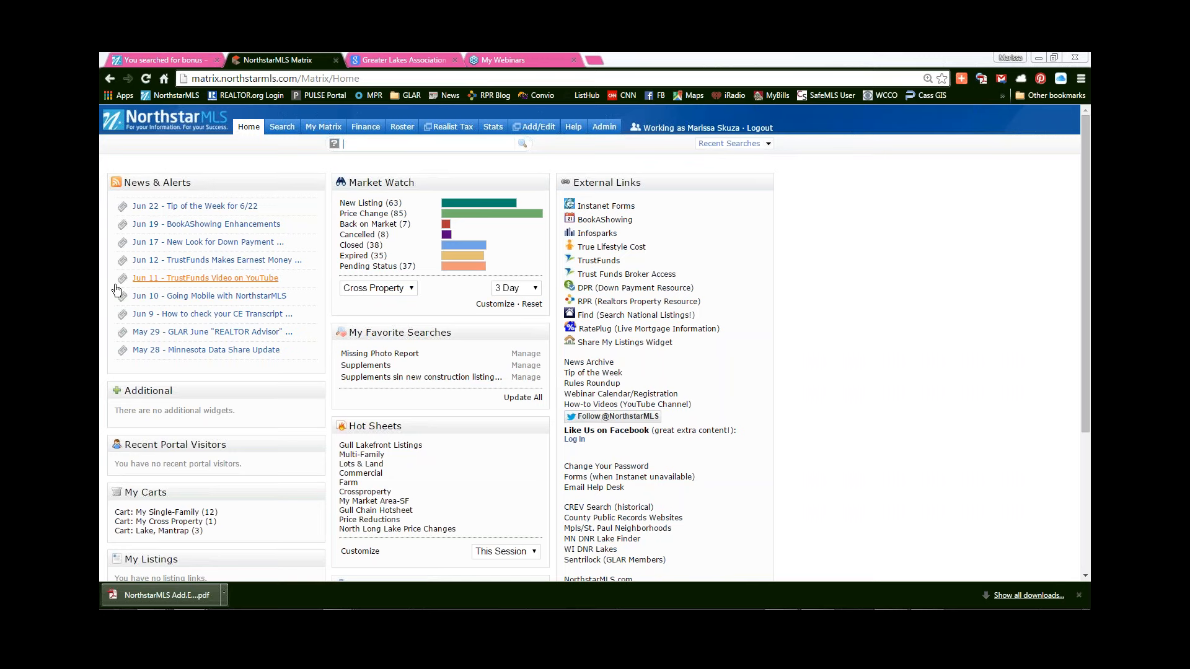
pyautogui.write('/office')
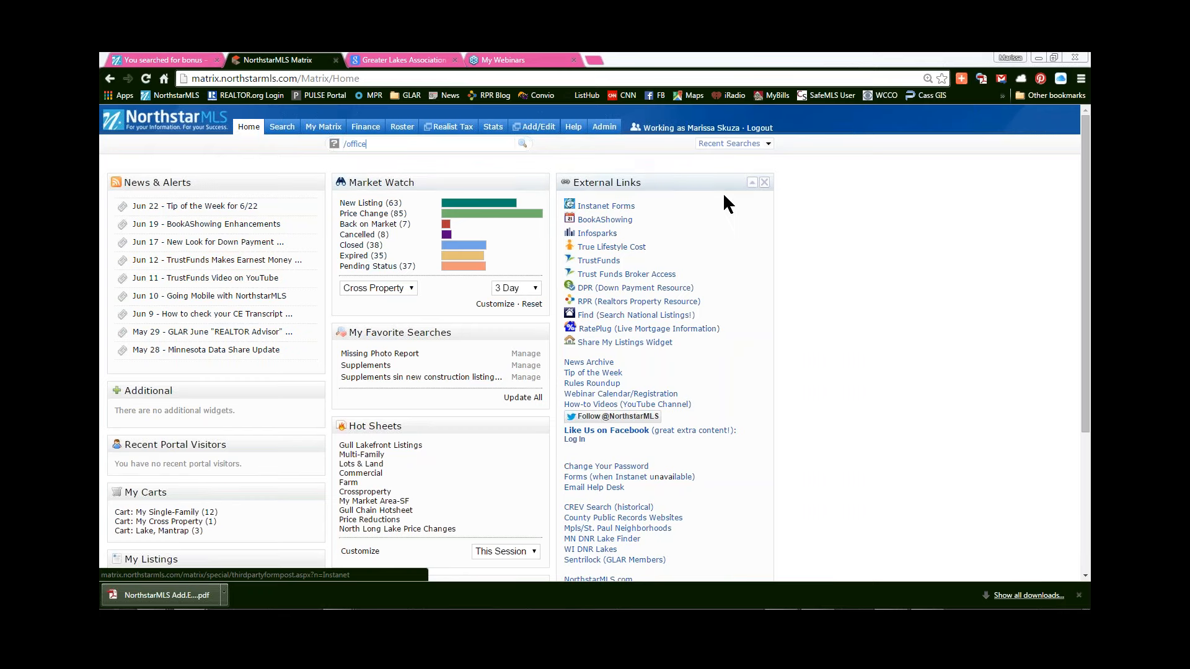
pyautogui.press('Return')
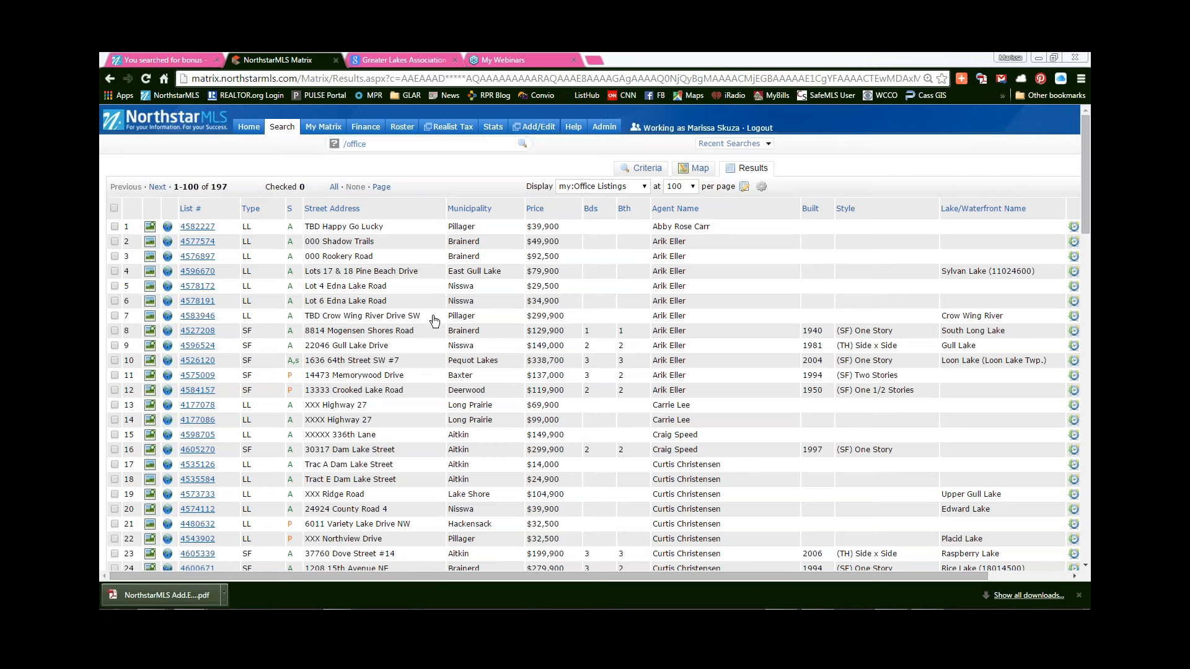
pyautogui.click(615, 188)
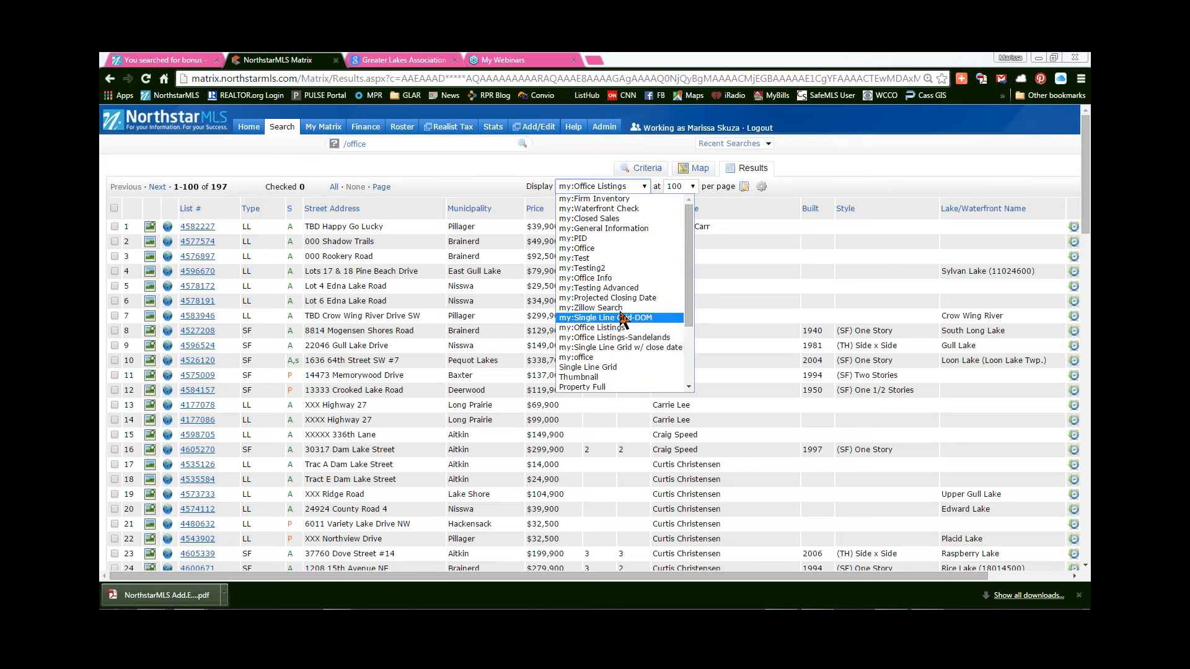
pyautogui.click(623, 368)
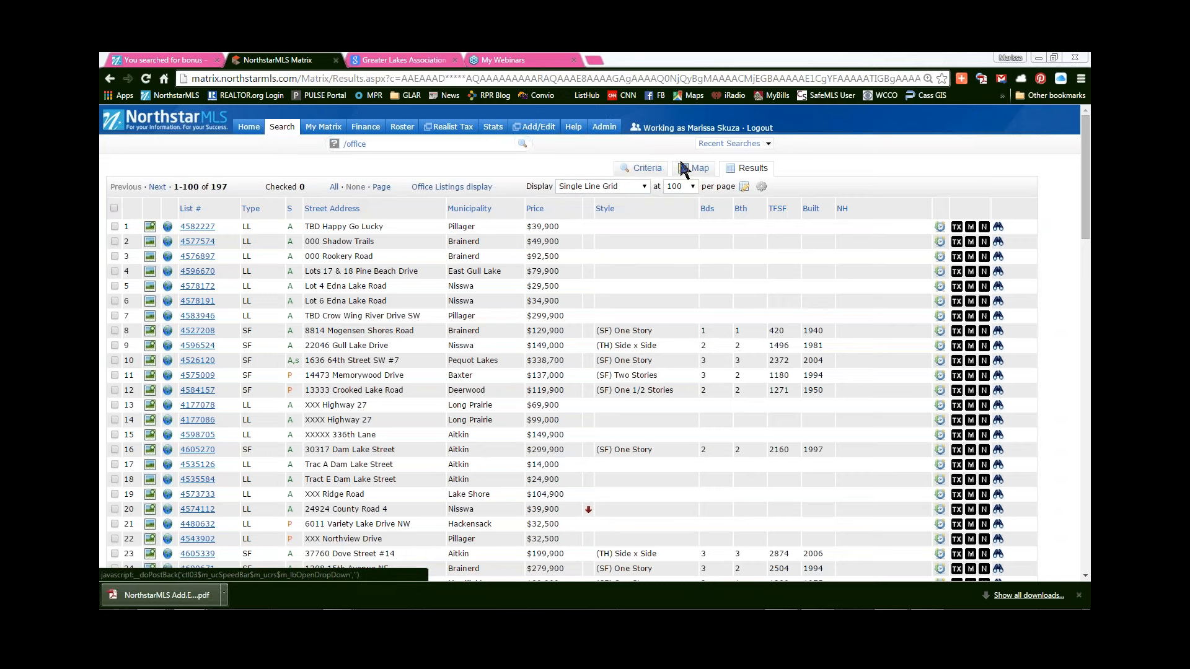
# Return to the search criteria and limit the postal city to BAXTMN - Baxter.
pyautogui.click(648, 173)
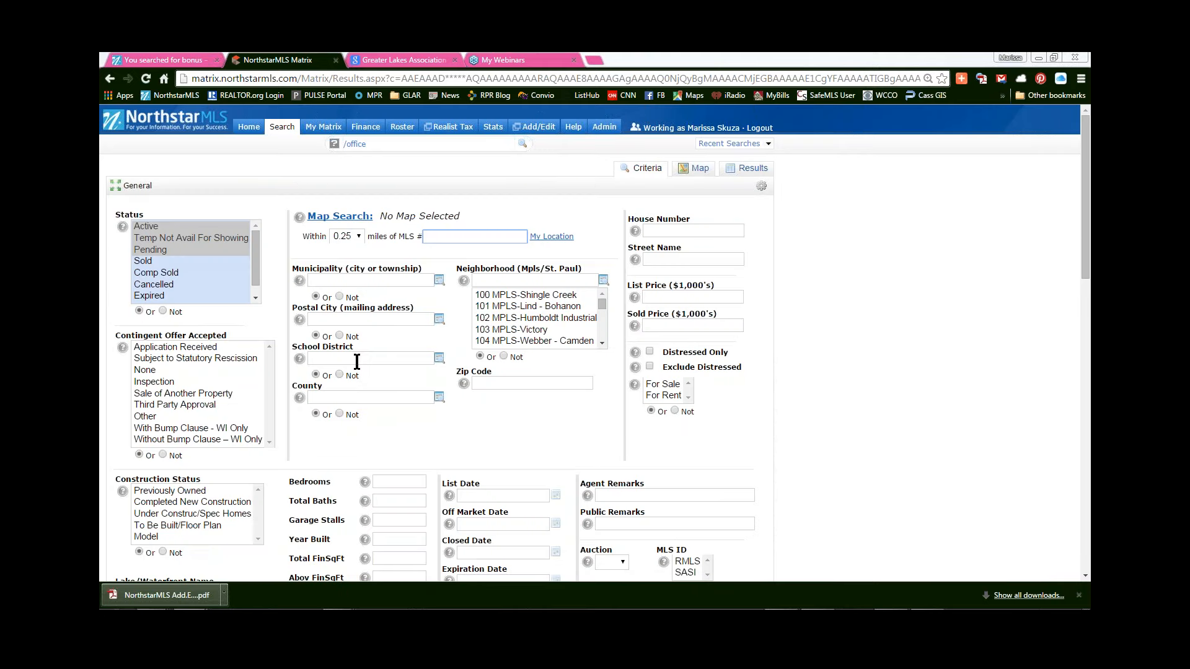
pyautogui.click(347, 319)
pyautogui.write('brai')
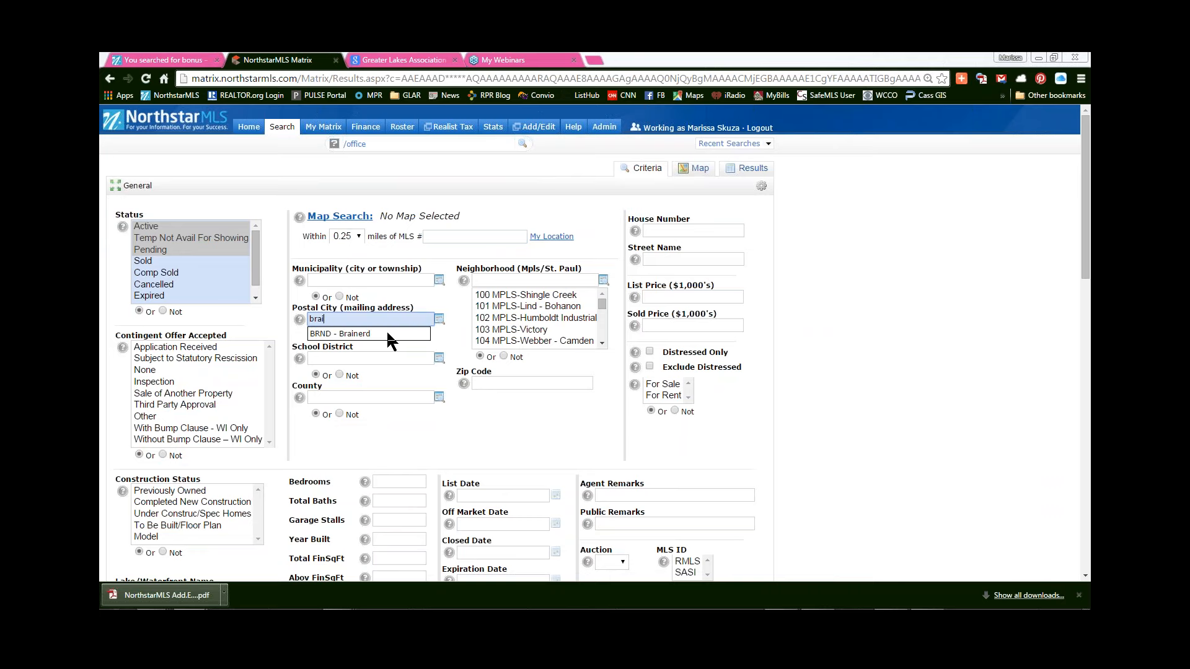
pyautogui.press('BackSpace')
pyautogui.press('BackSpace')
pyautogui.press('BackSpace')
pyautogui.write('axter')
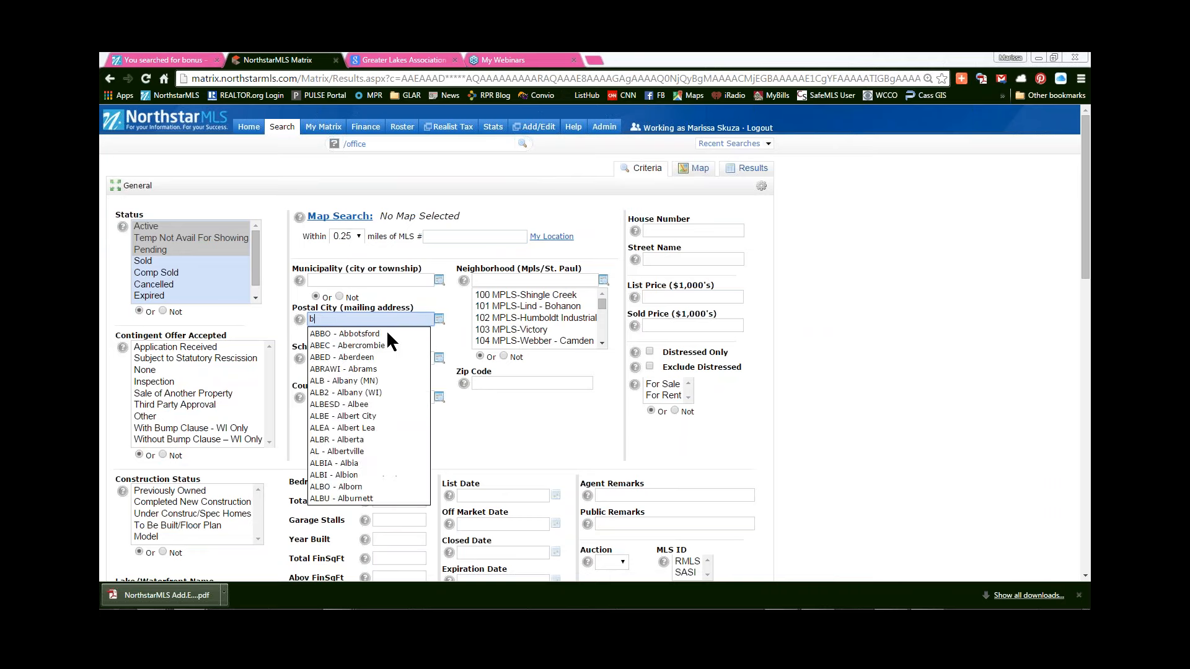
pyautogui.press('Down')
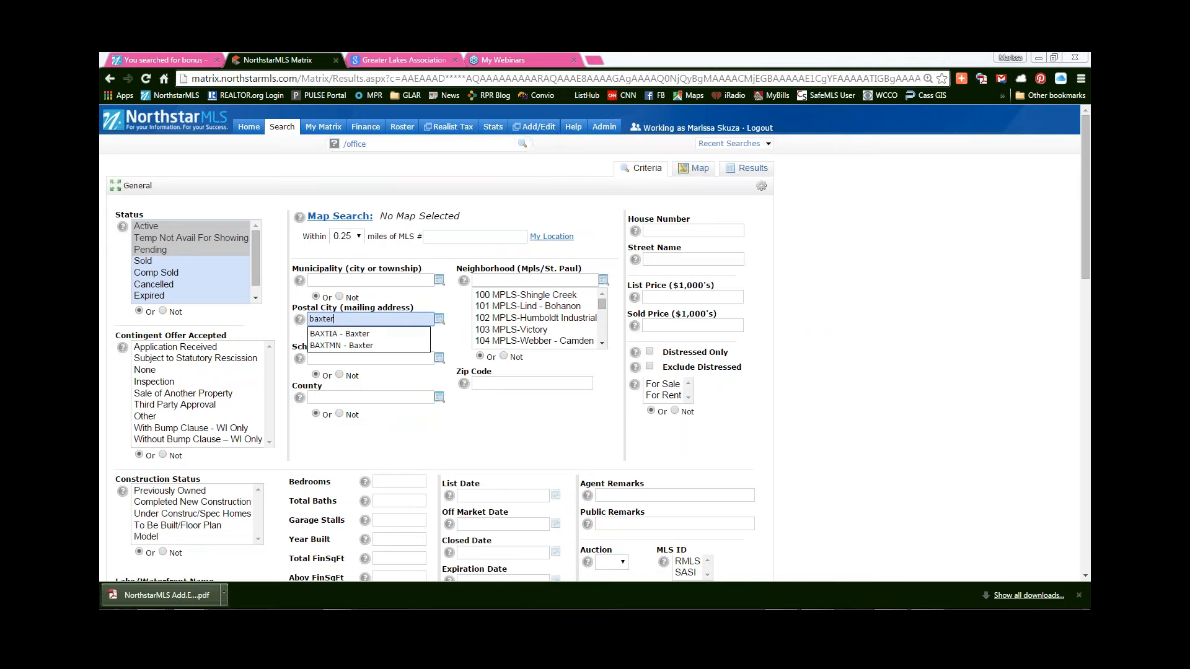
pyautogui.press('Return')
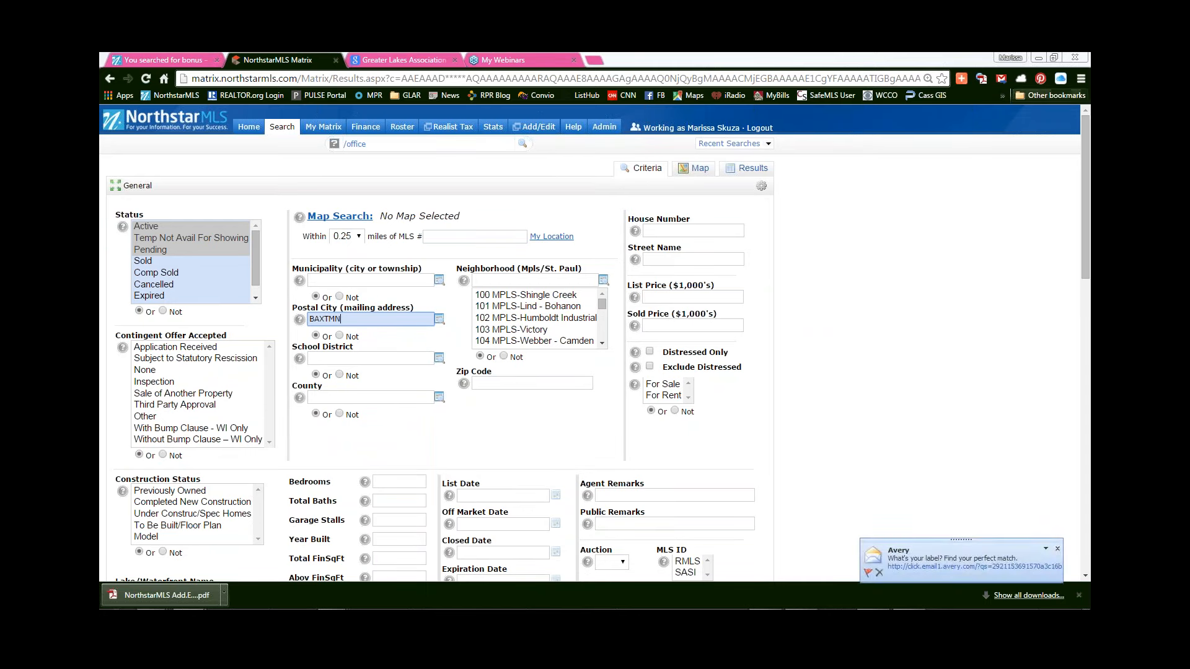
# Run the refined office search and display its results as Thumbnail.
pyautogui.moveTo(1084, 149); pyautogui.dragTo(1070, 173)
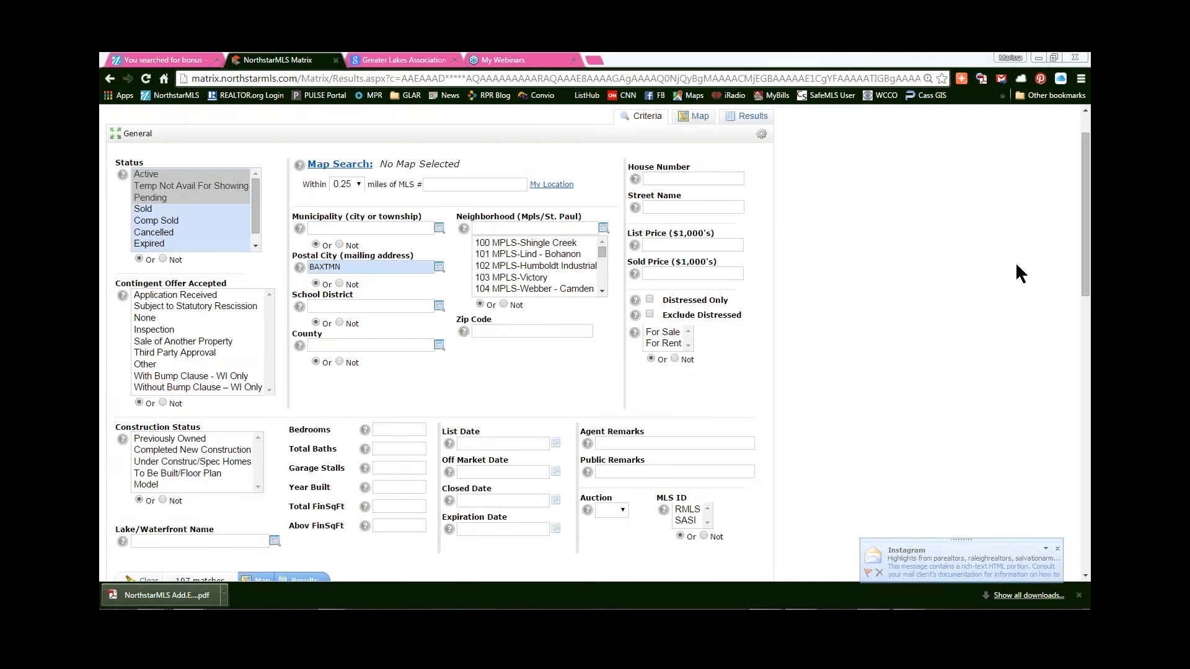
pyautogui.moveTo(1084, 242); pyautogui.dragTo(1086, 344)
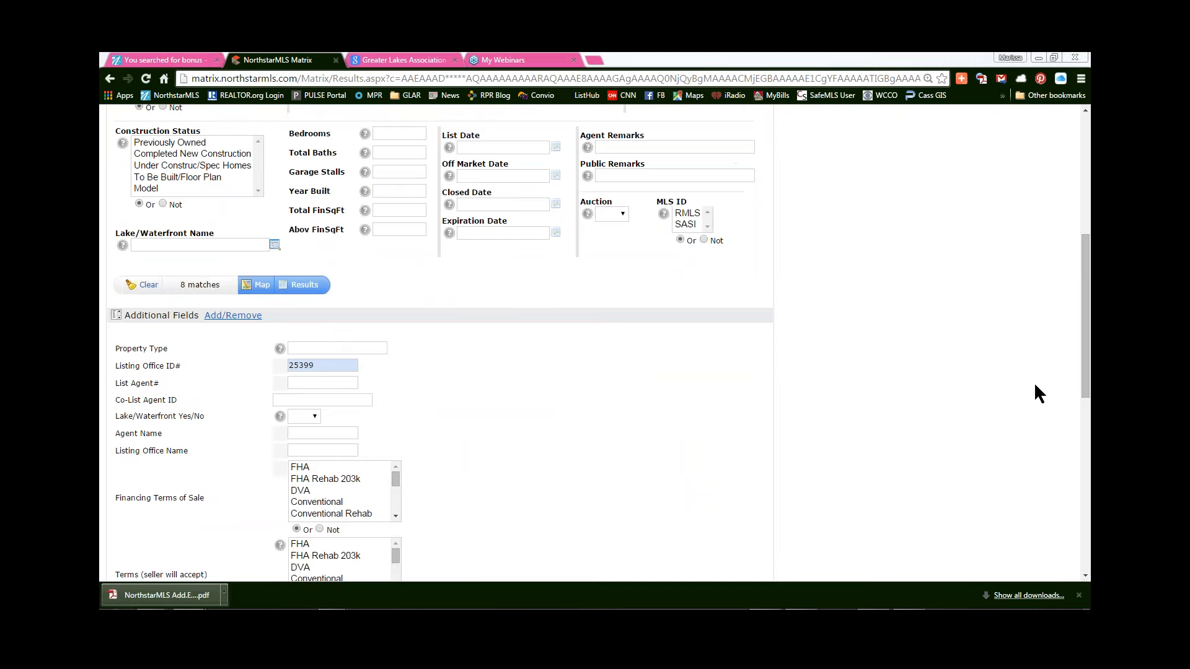
pyautogui.moveTo(1086, 345); pyautogui.dragTo(1086, 272)
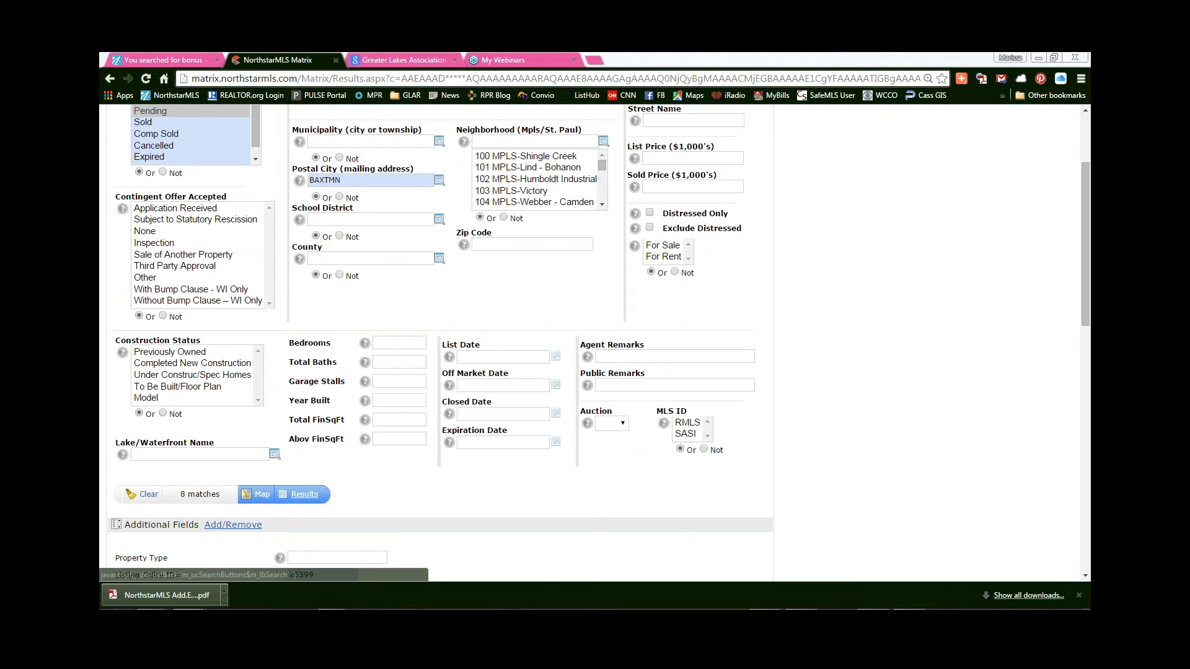
pyautogui.click(302, 494)
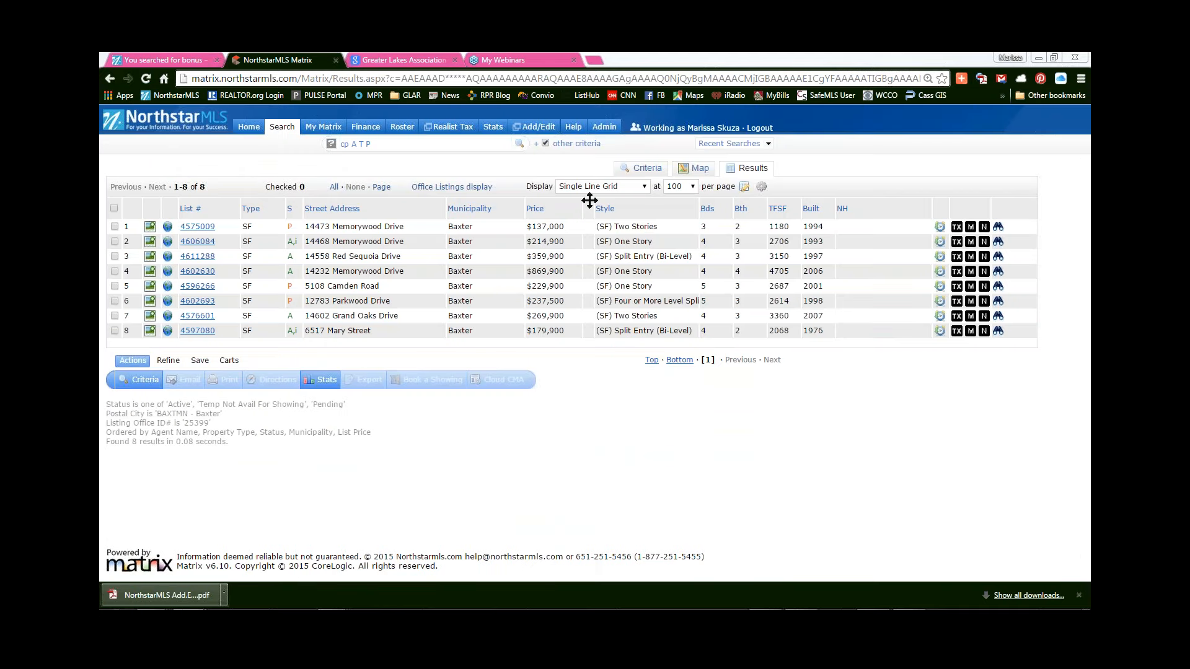
pyautogui.click(589, 188)
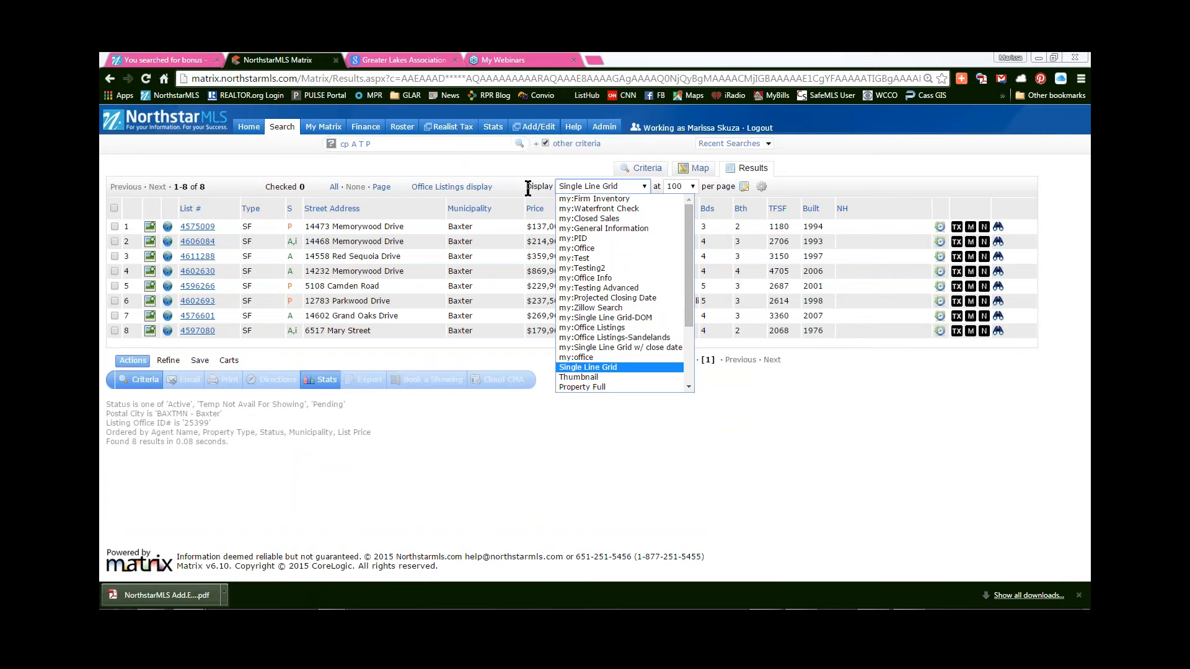
pyautogui.click(616, 378)
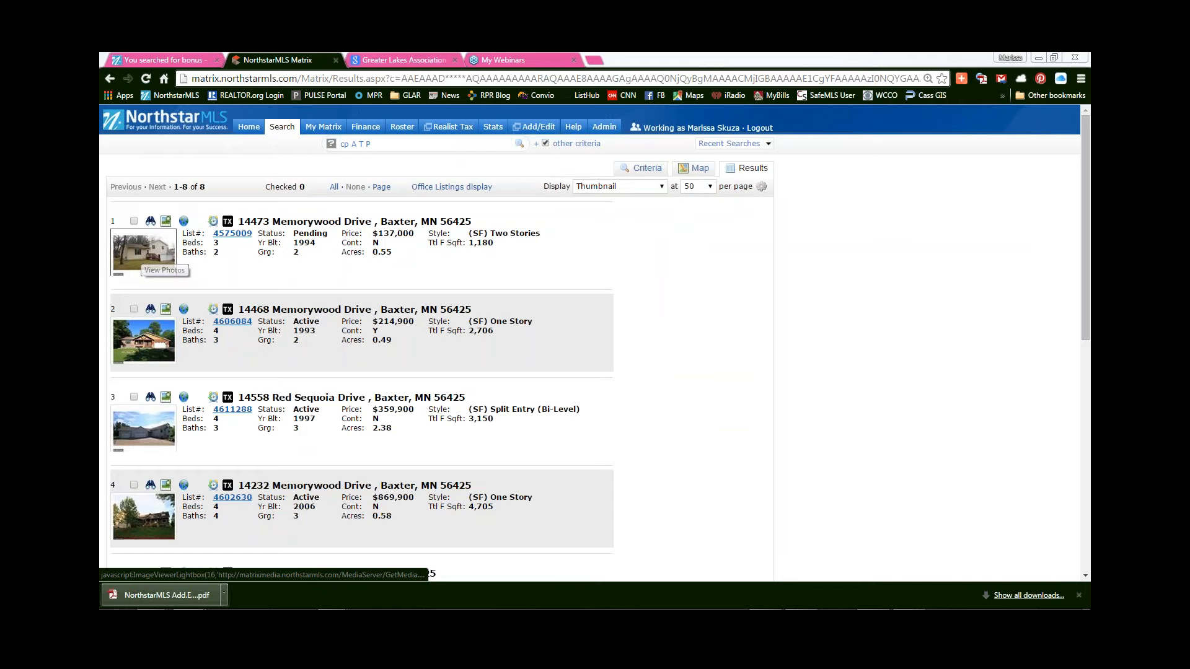
# View the photos of the first three listings and look through all the thumbnail results.
pyautogui.click(142, 253)
pyautogui.click(801, 177)
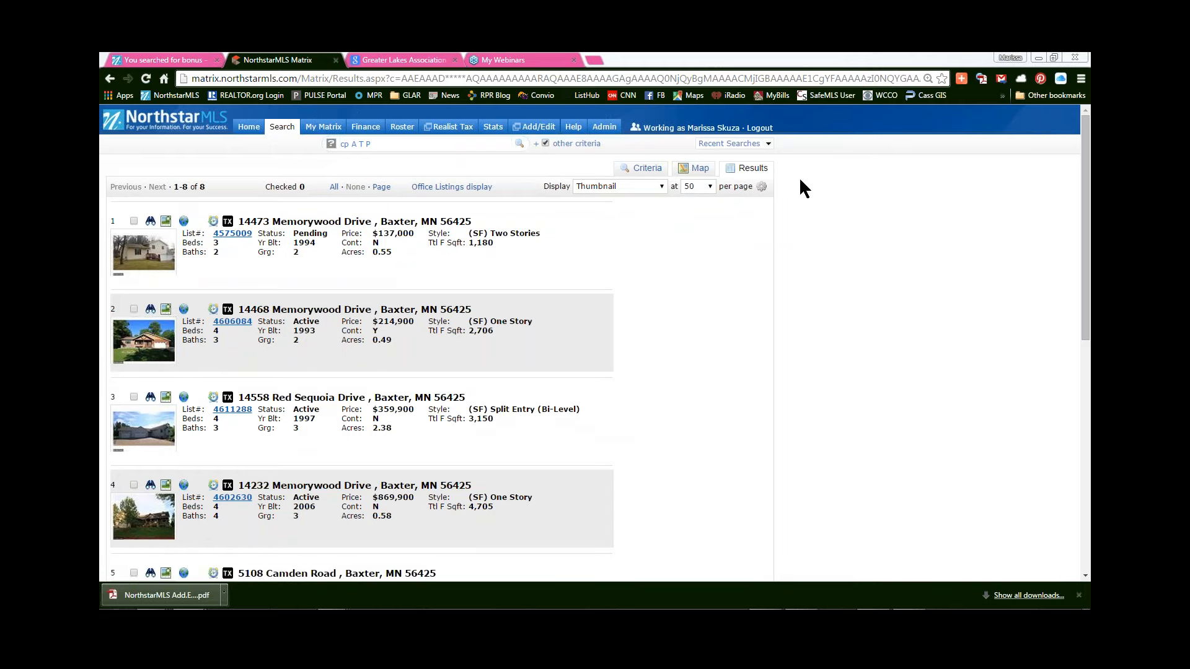
pyautogui.click(153, 340)
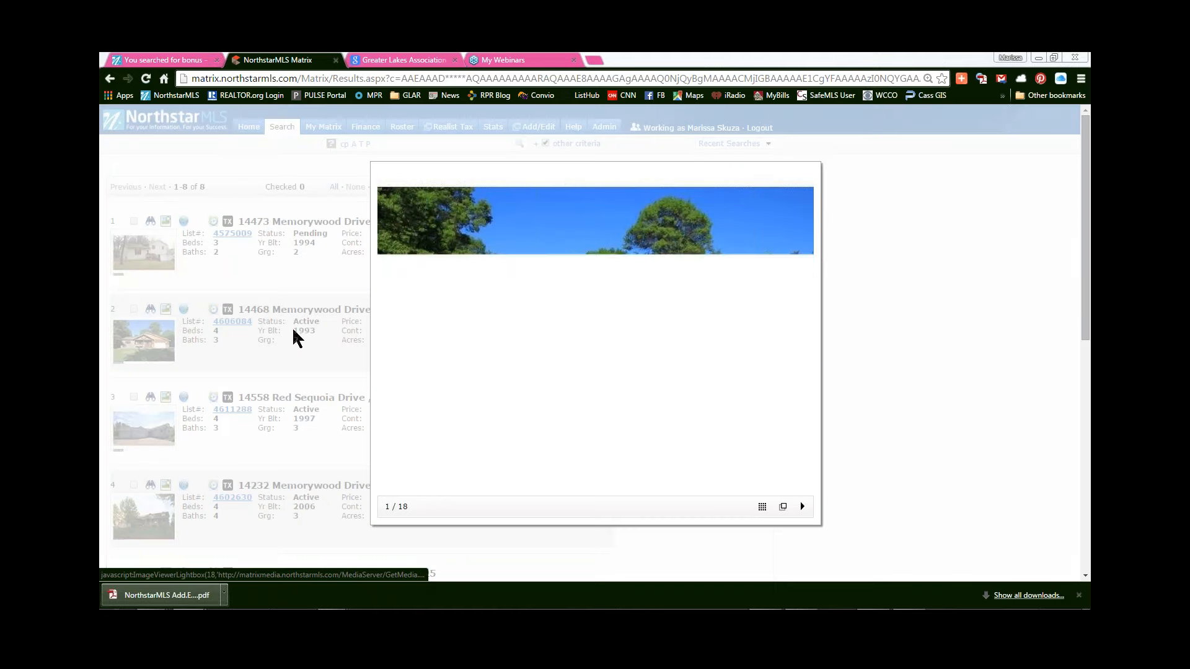
pyautogui.click(955, 283)
pyautogui.click(129, 439)
pyautogui.click(884, 374)
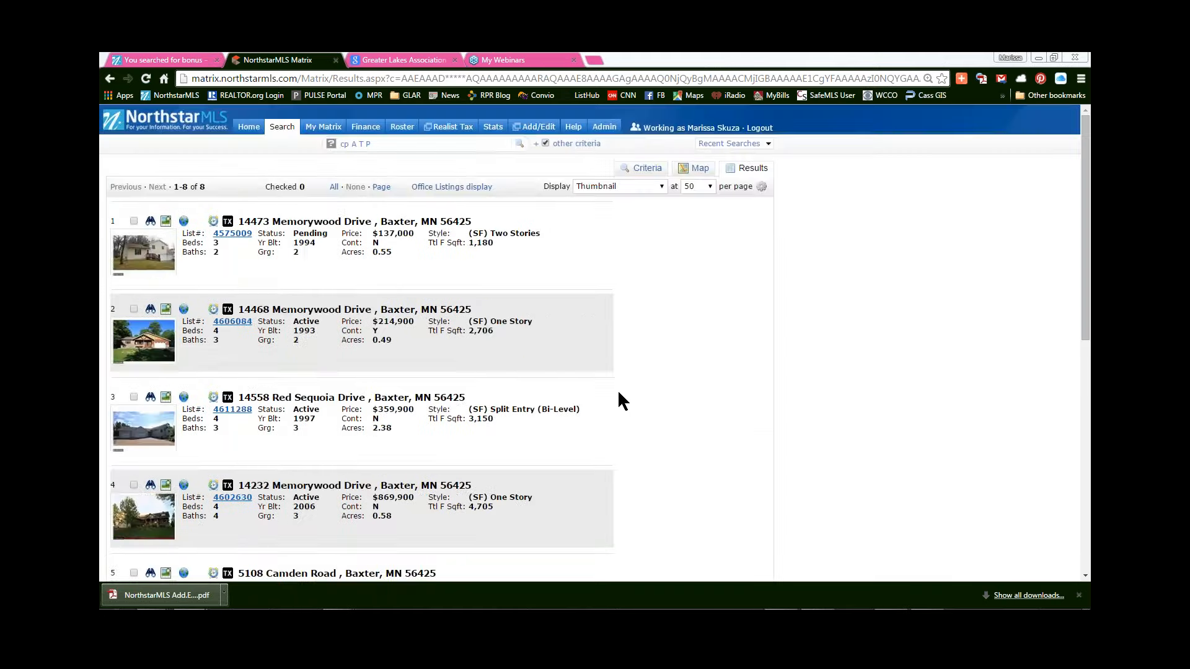
pyautogui.scroll(-8, 193, 380)
pyautogui.scroll(8, 194, 380)
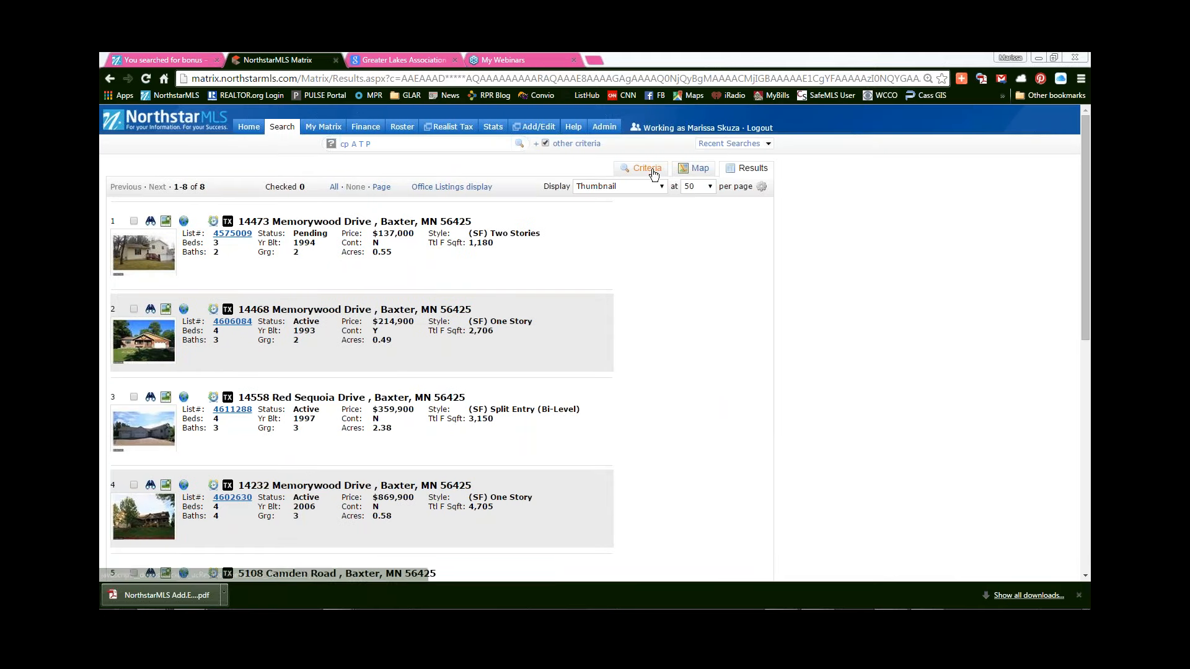
pyautogui.scroll(-4, 615, 295)
pyautogui.scroll(-4, 615, 294)
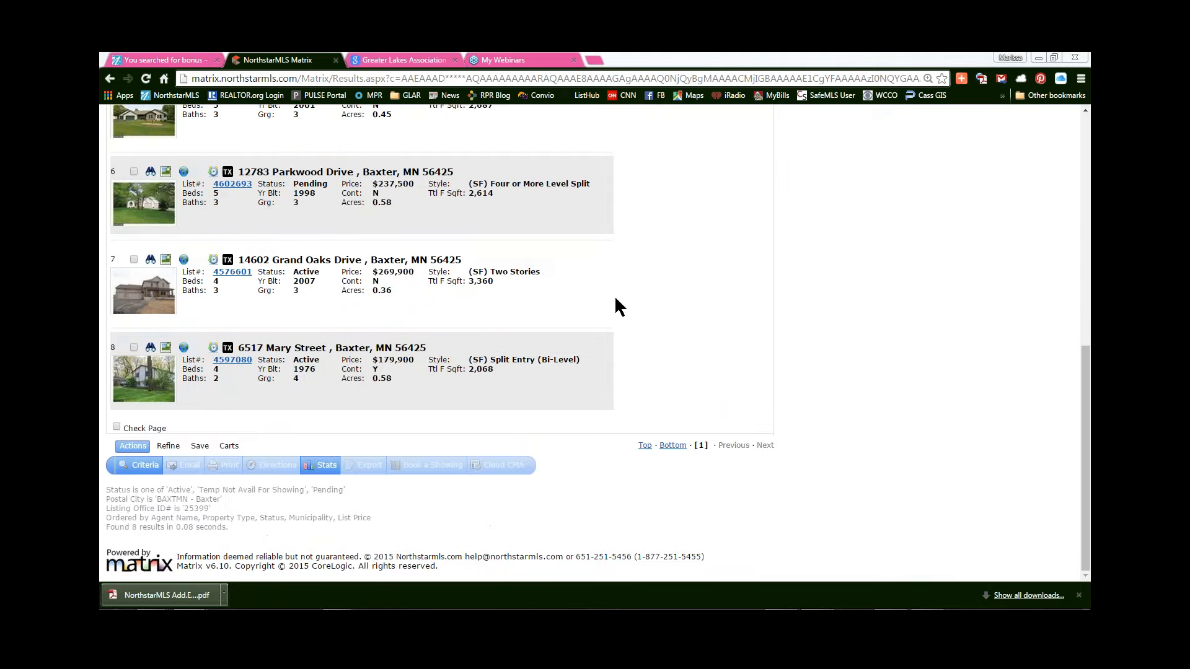
pyautogui.scroll(8, 615, 295)
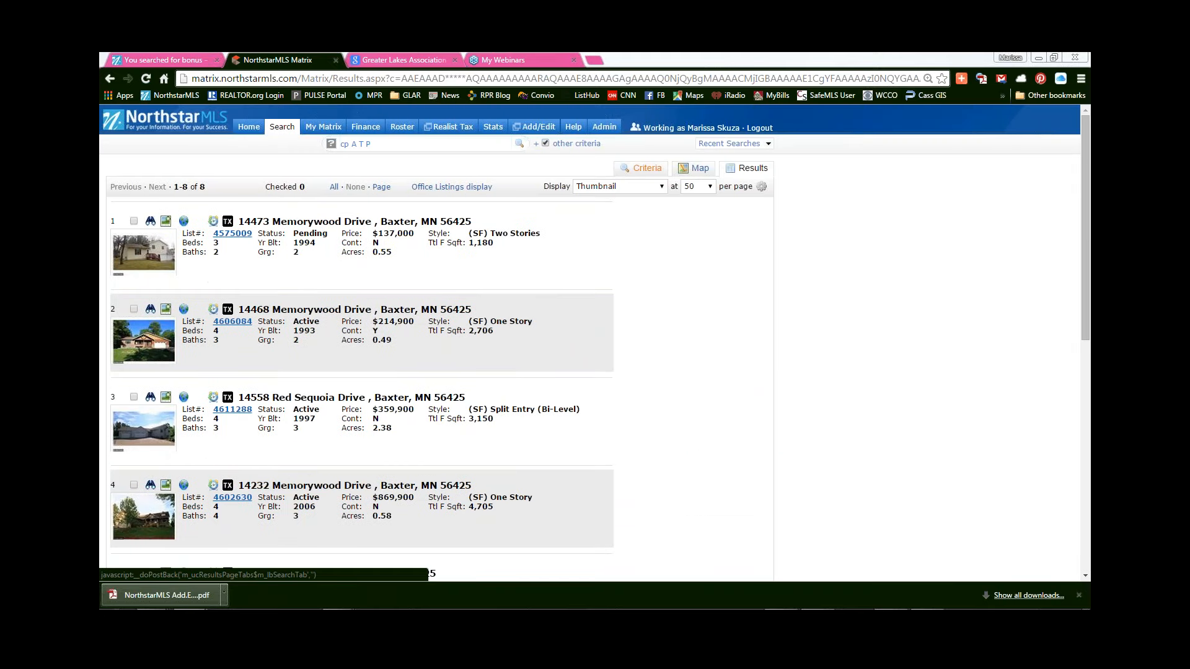
# Reopen the search criteria and filter the Agent Name field with the wildcard *d*.
pyautogui.click(646, 170)
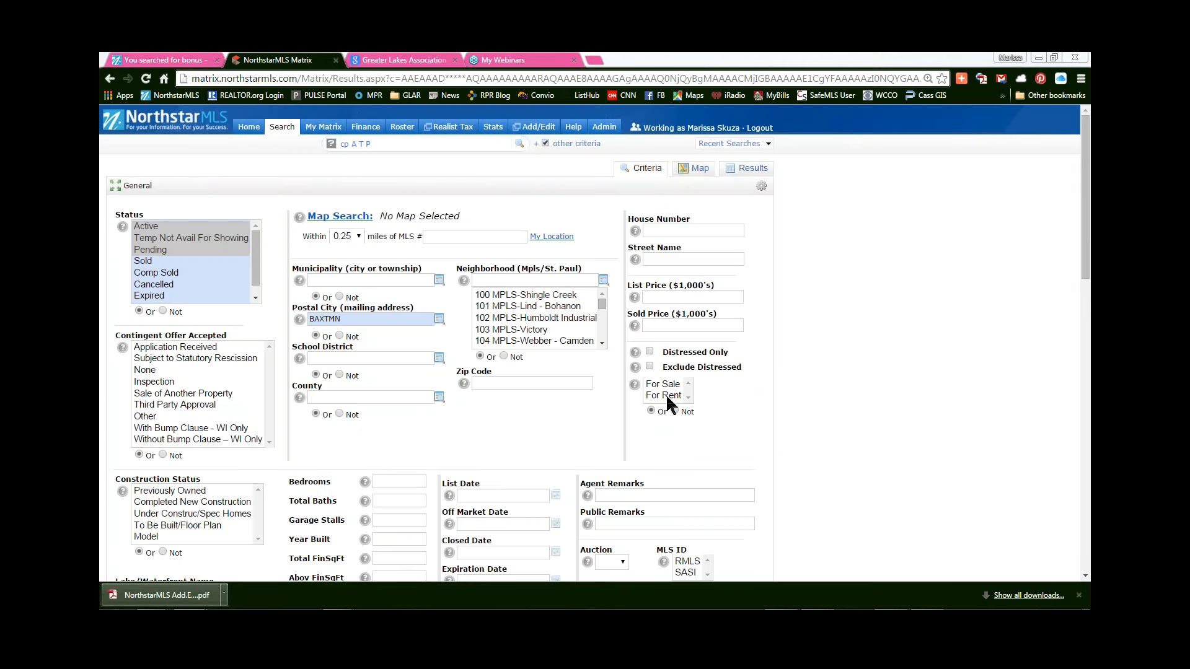
pyautogui.scroll(-15, 665, 393)
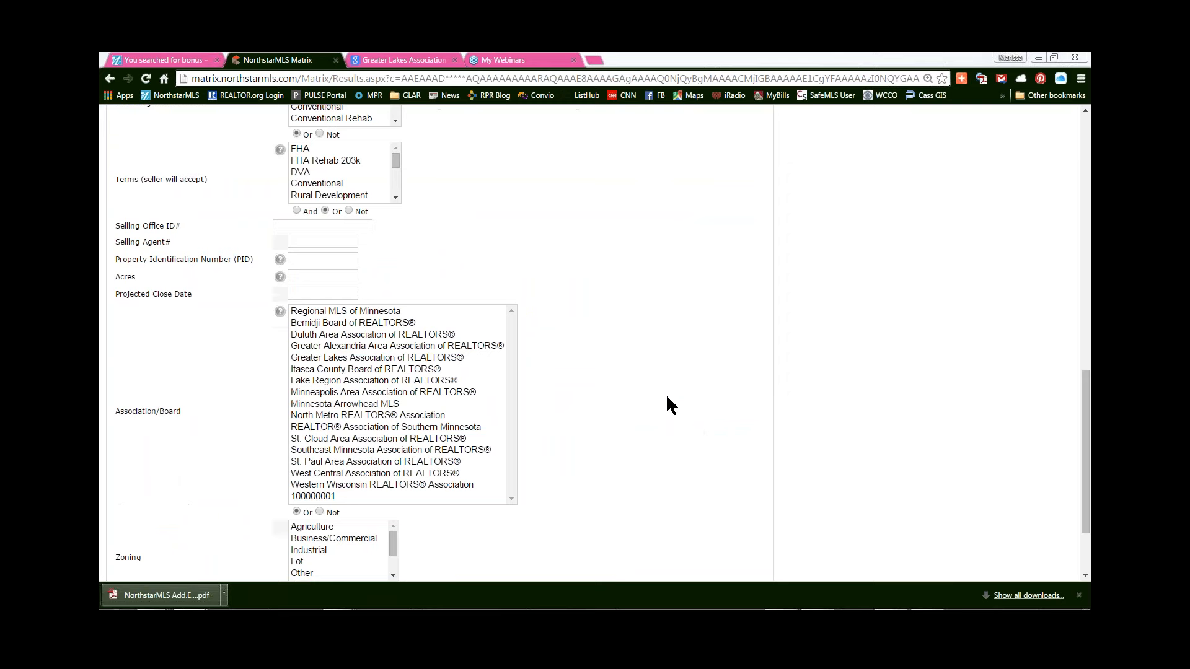
pyautogui.scroll(4, 667, 397)
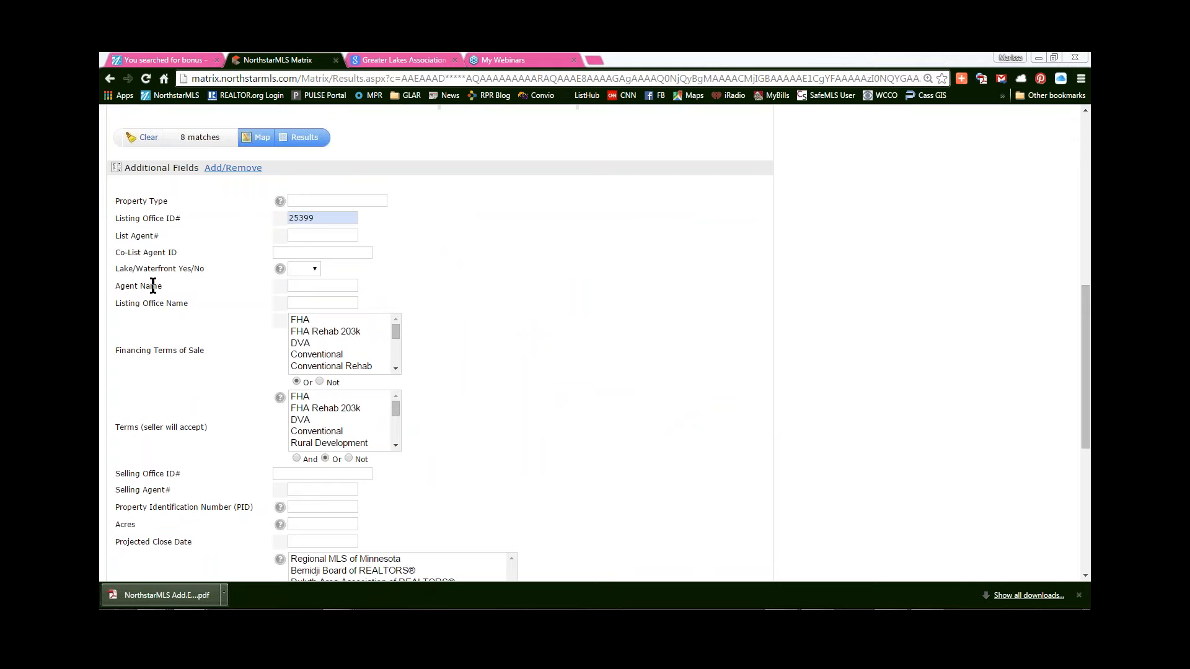
pyautogui.click(347, 288)
pyautogui.write('*')
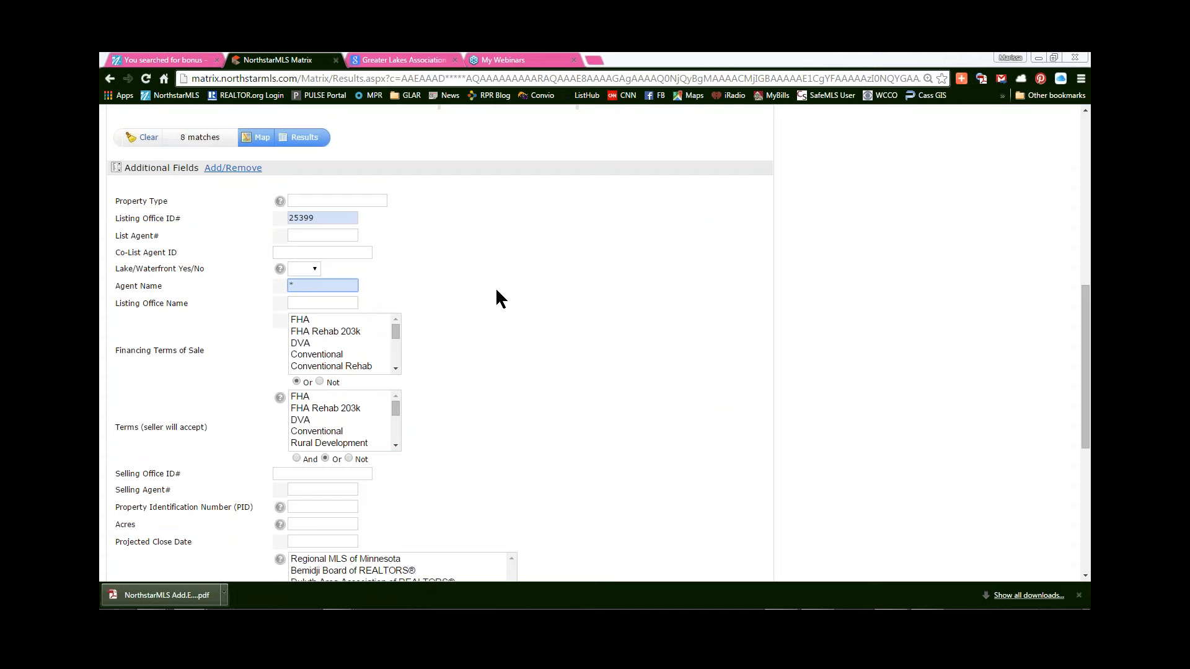
pyautogui.write('*')
pyautogui.click(497, 284)
pyautogui.scroll(8, 420, 292)
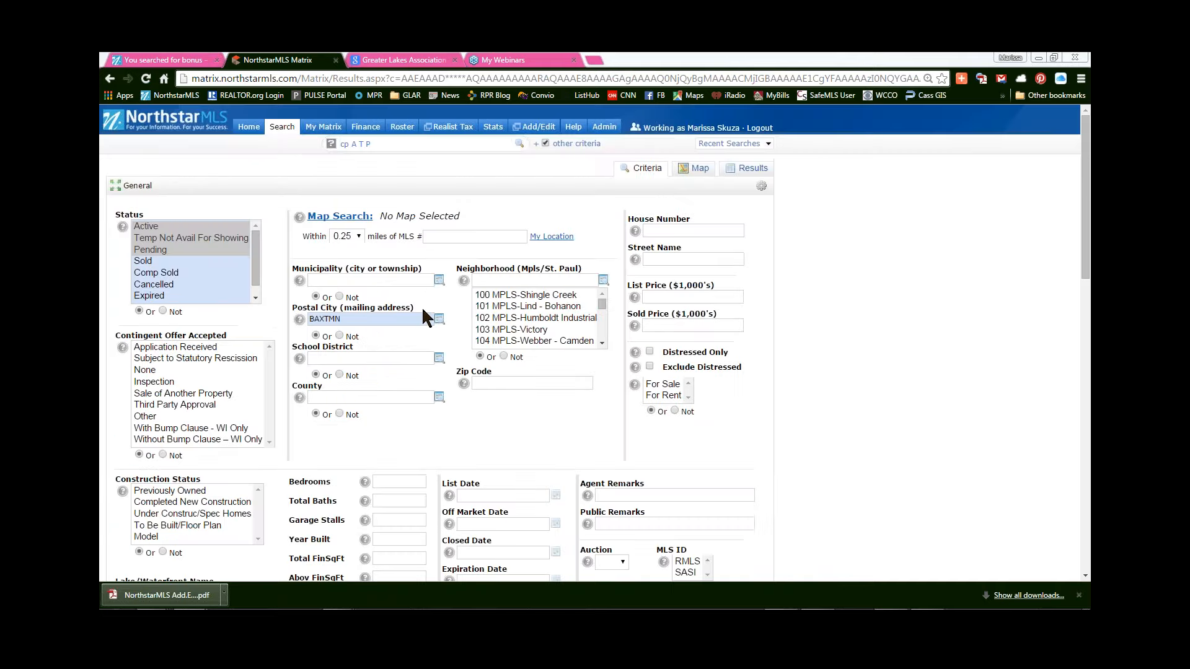
pyautogui.scroll(-8, 422, 316)
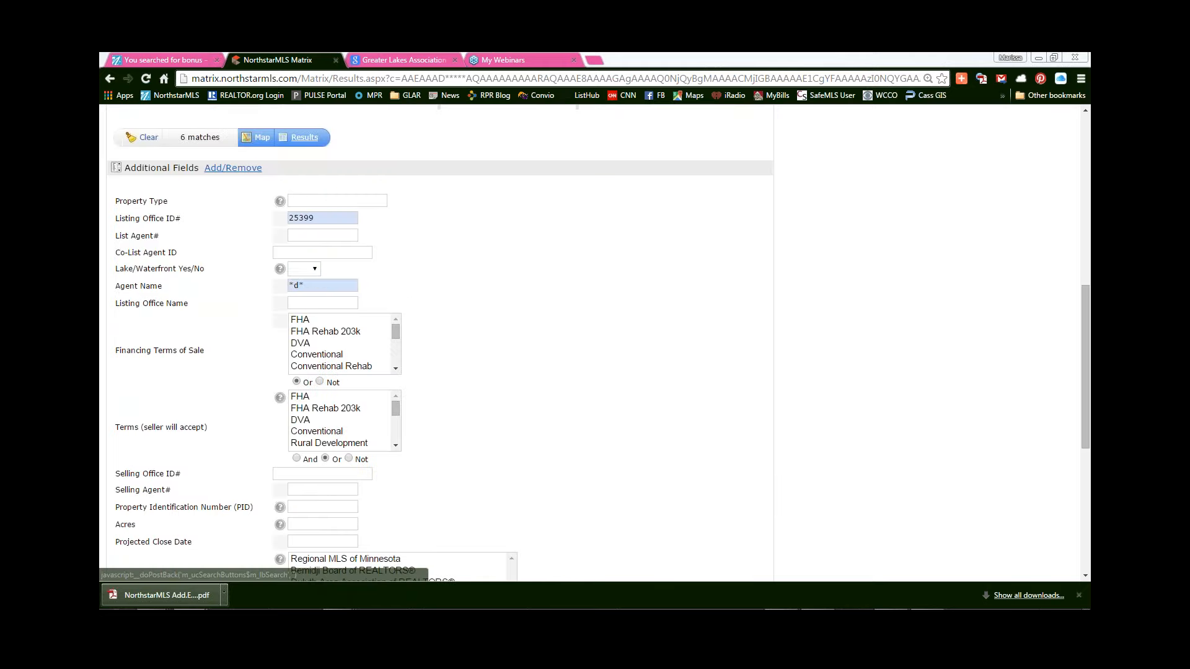
# Clear the Agent Name filter from the additional search fields.
pyautogui.click(296, 284)
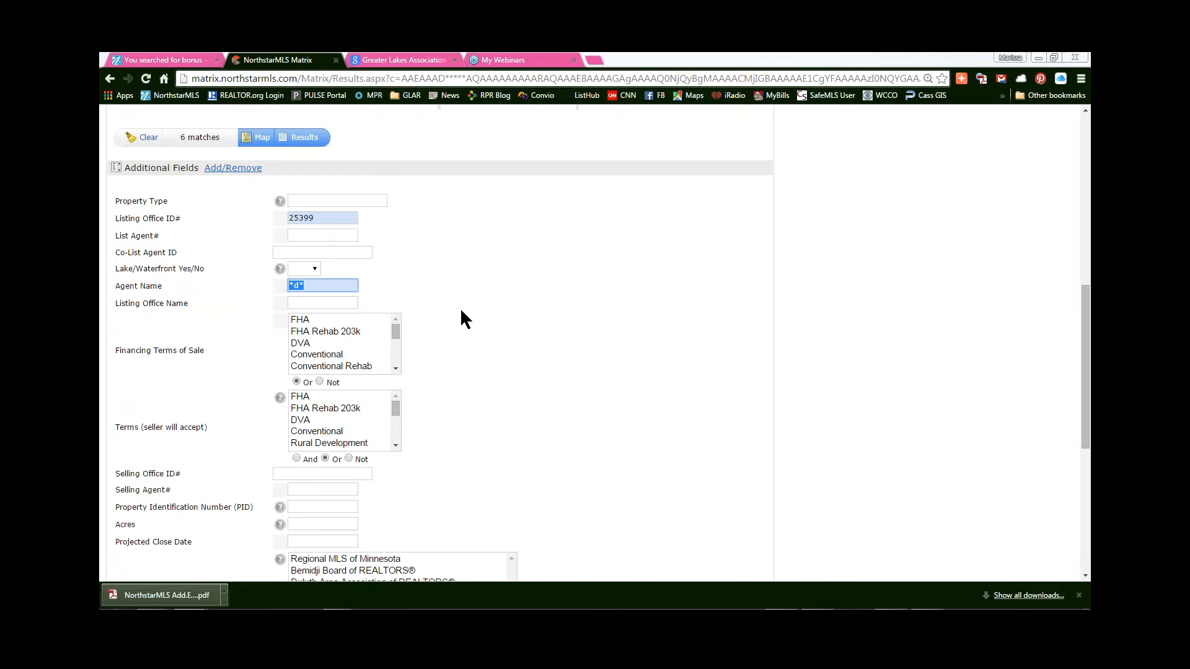
pyautogui.press('Delete')
pyautogui.scroll(-4, 581, 373)
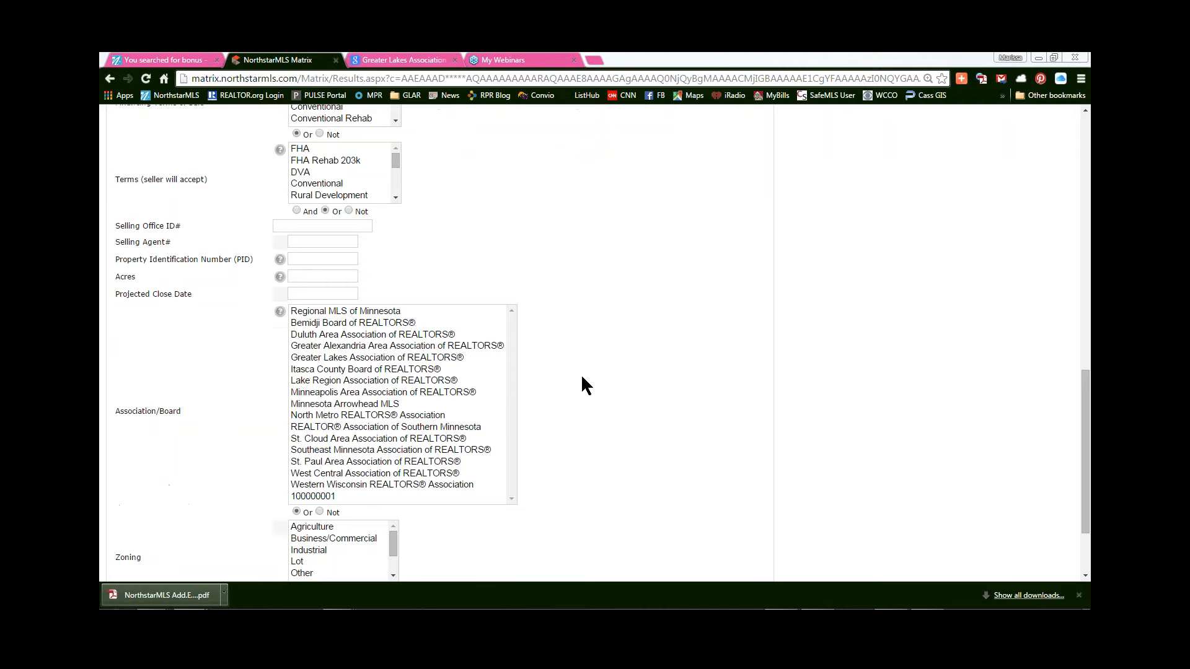
pyautogui.scroll(15, 581, 374)
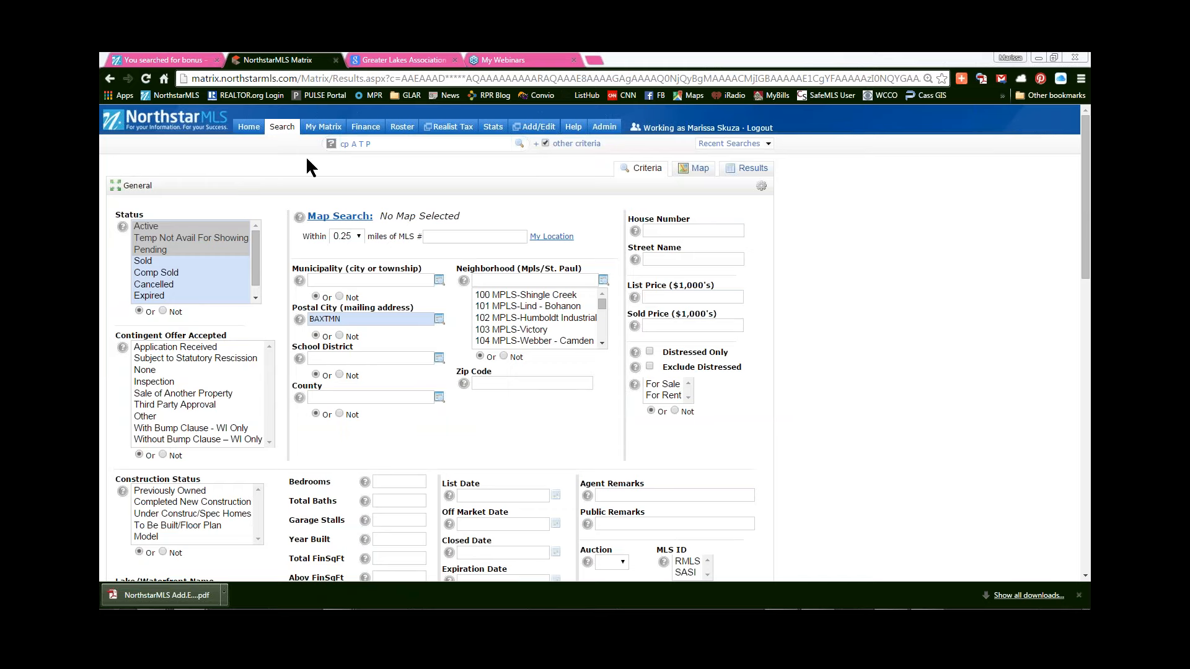
# Open the Speed Bar Shortcuts management page from the My Matrix settings.
pyautogui.moveTo(323, 127)
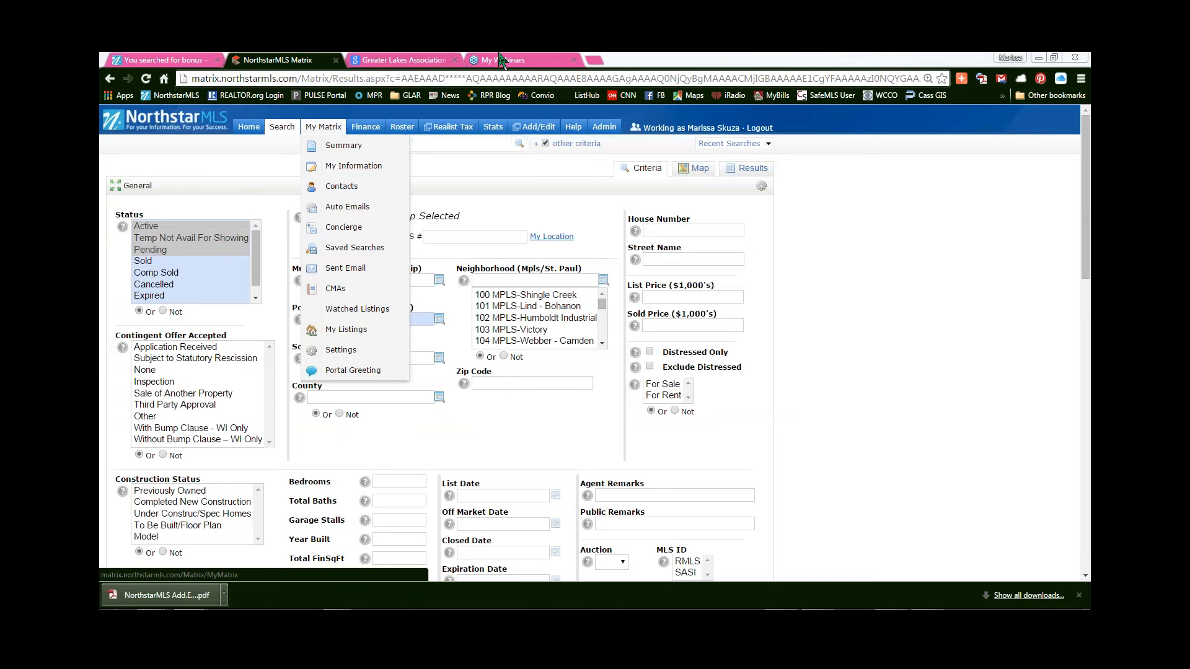
pyautogui.click(340, 352)
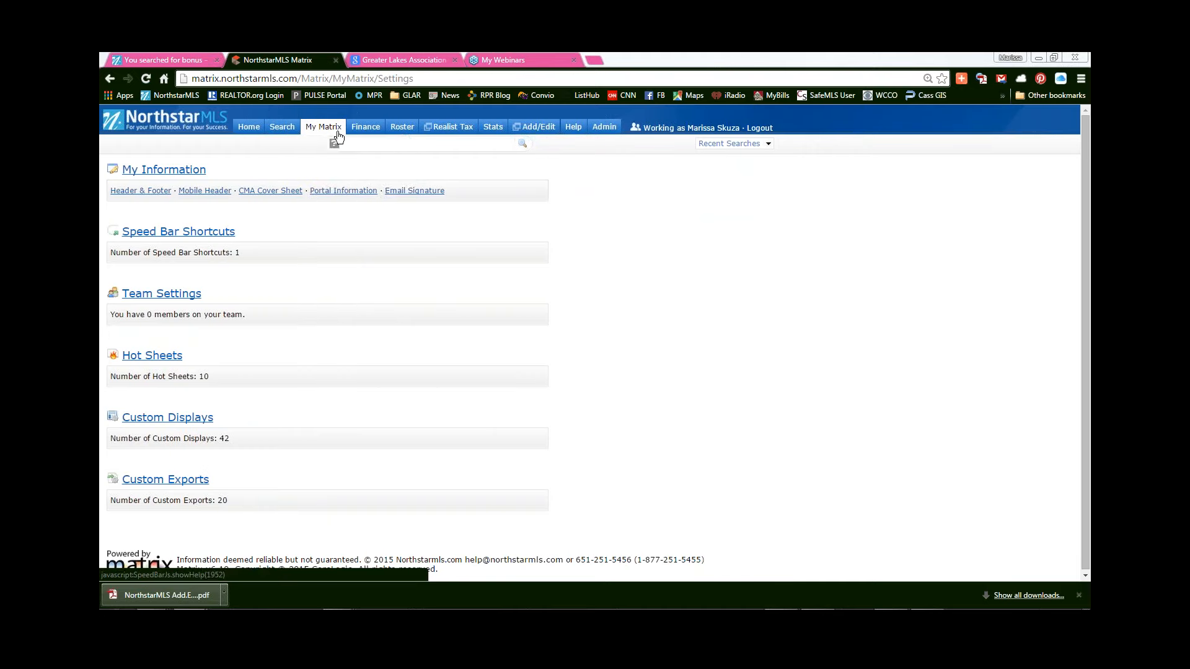
pyautogui.moveTo(334, 132)
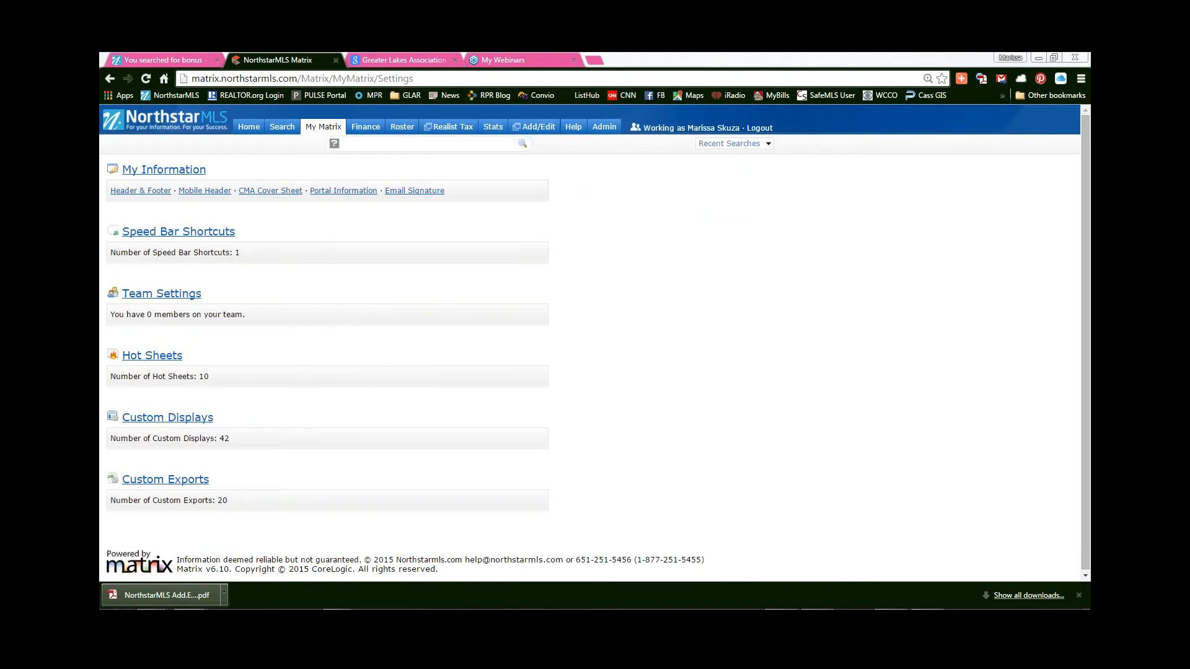
pyautogui.click(177, 234)
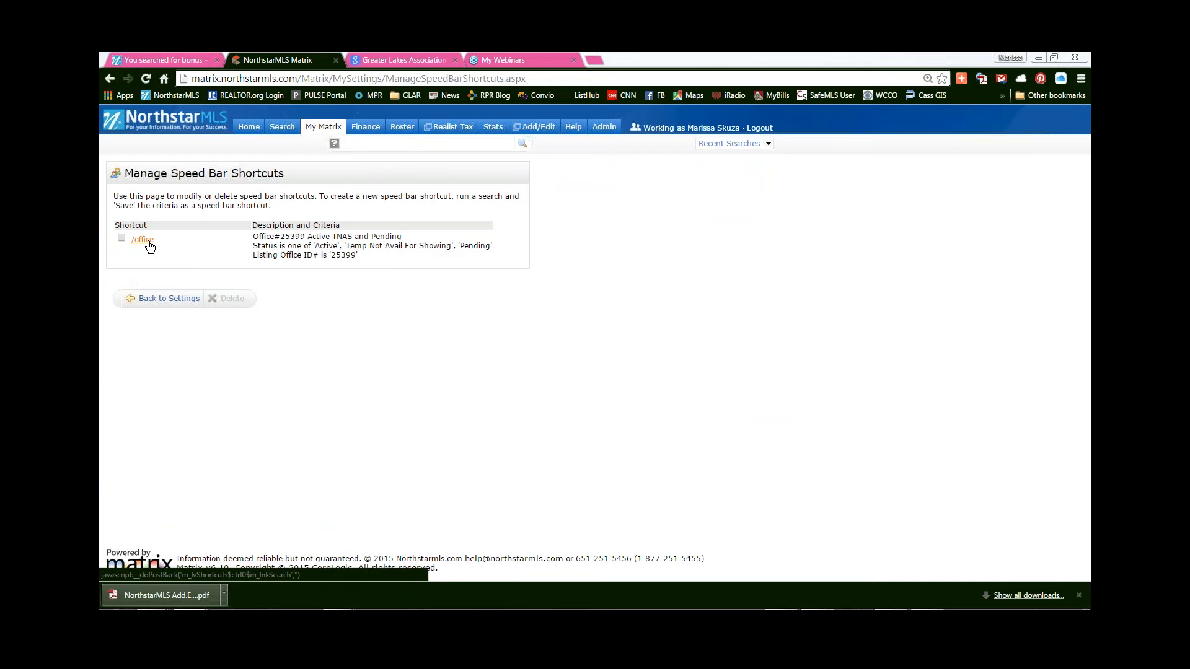
# Mark the /office shortcut as if for deletion, unmark it, and open its search criteria.
pyautogui.click(121, 238)
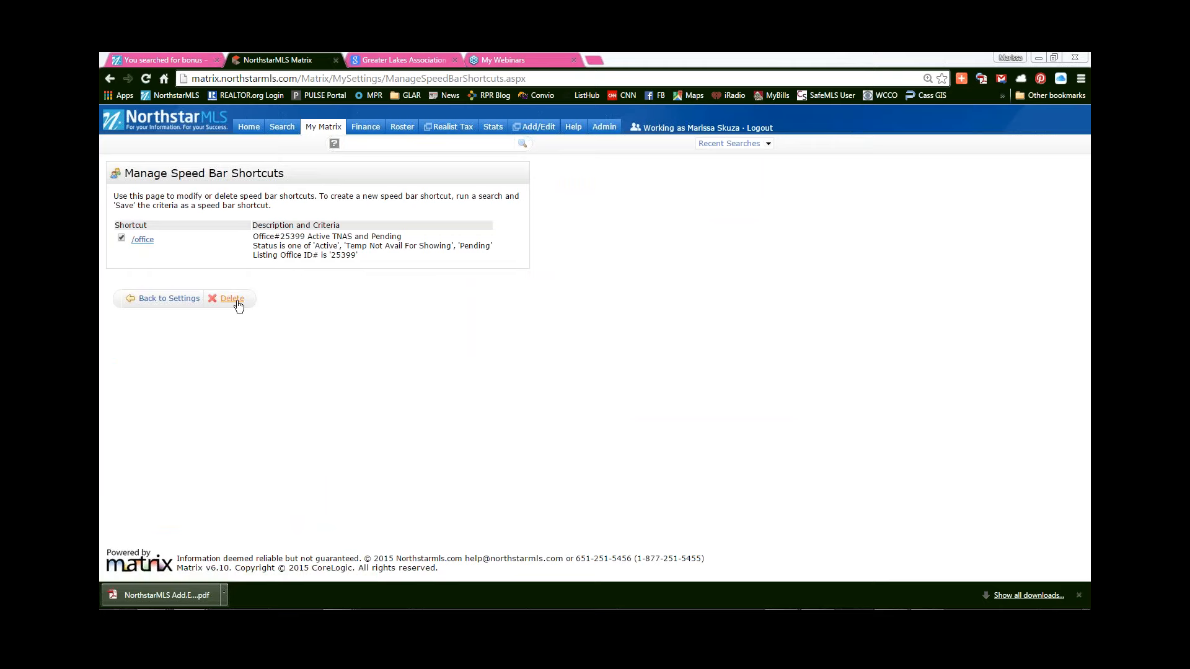
pyautogui.click(121, 237)
pyautogui.click(142, 240)
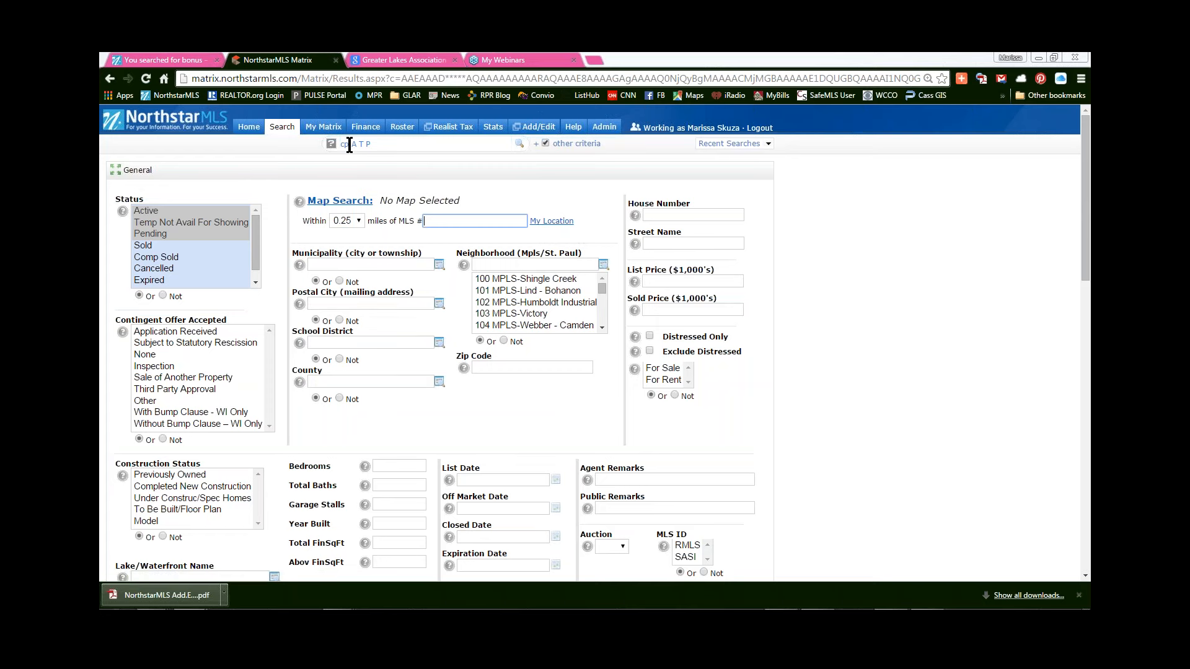
# Show the list of recent searches.
pyautogui.click(385, 144)
pyautogui.click(267, 151)
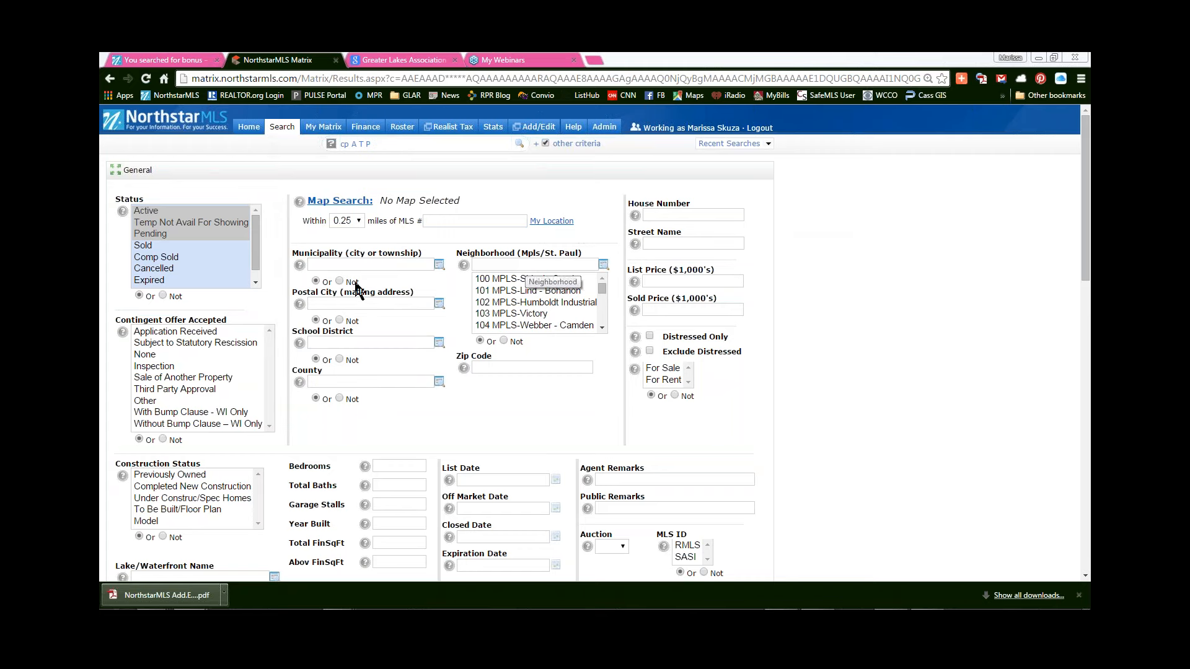
pyautogui.moveTo(287, 130)
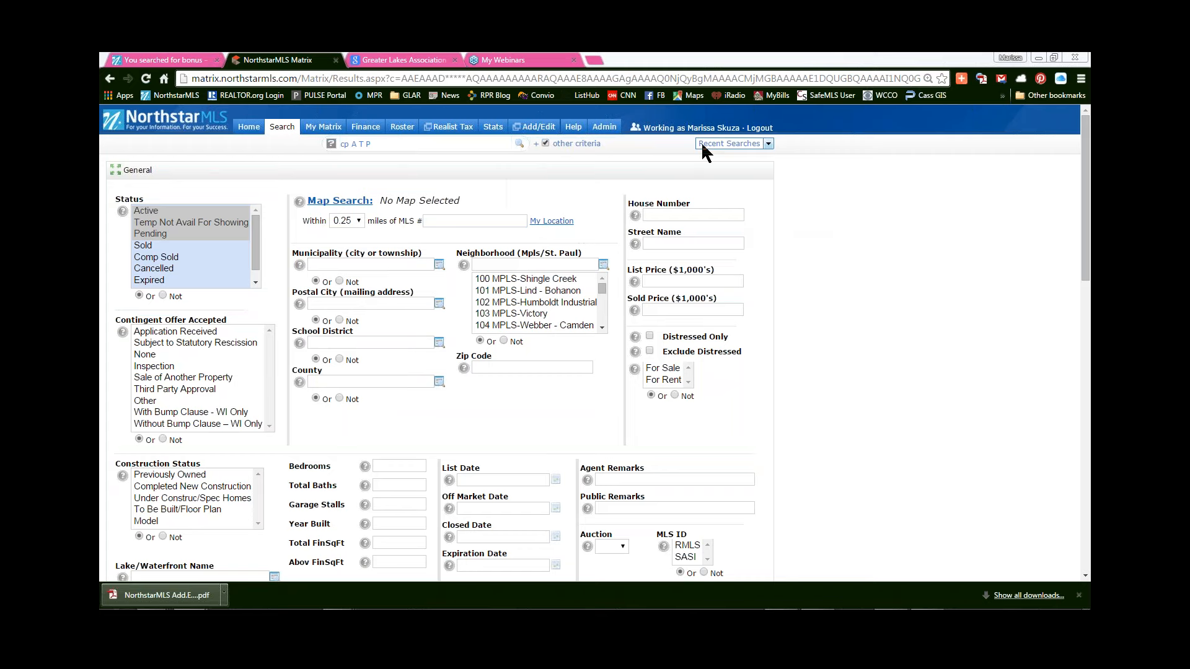
pyautogui.click(728, 144)
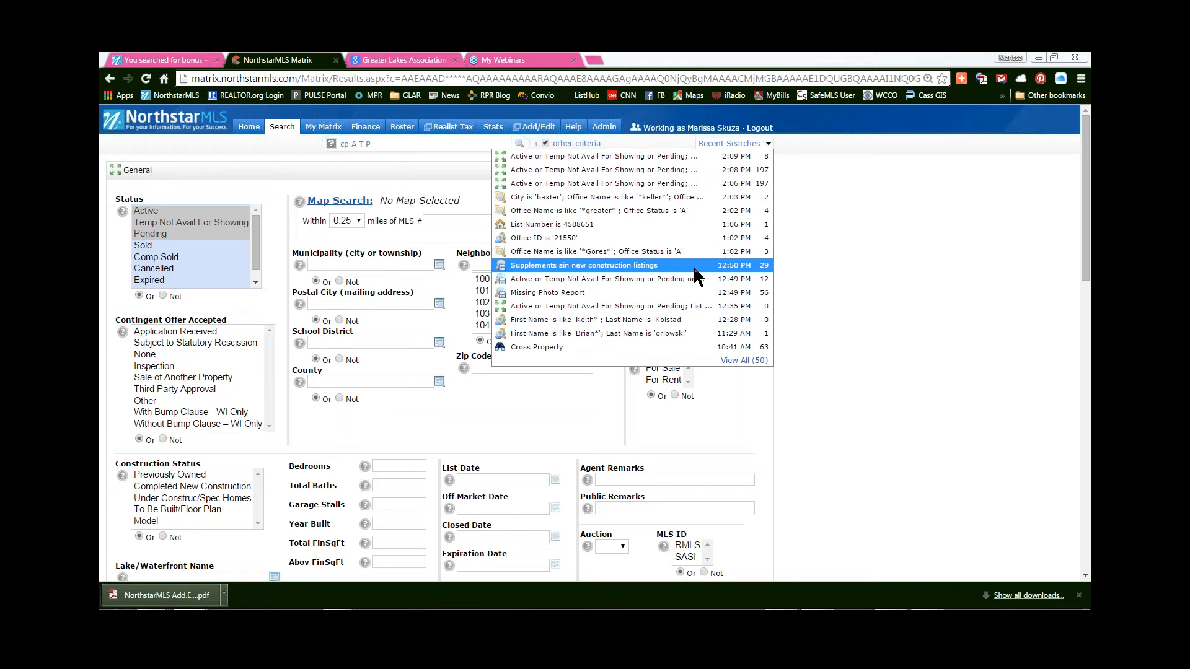
# Reopen the Cross Property search from the recent searches, and run the /office shortcut from its Speed Bar.
pyautogui.moveTo(692, 271)
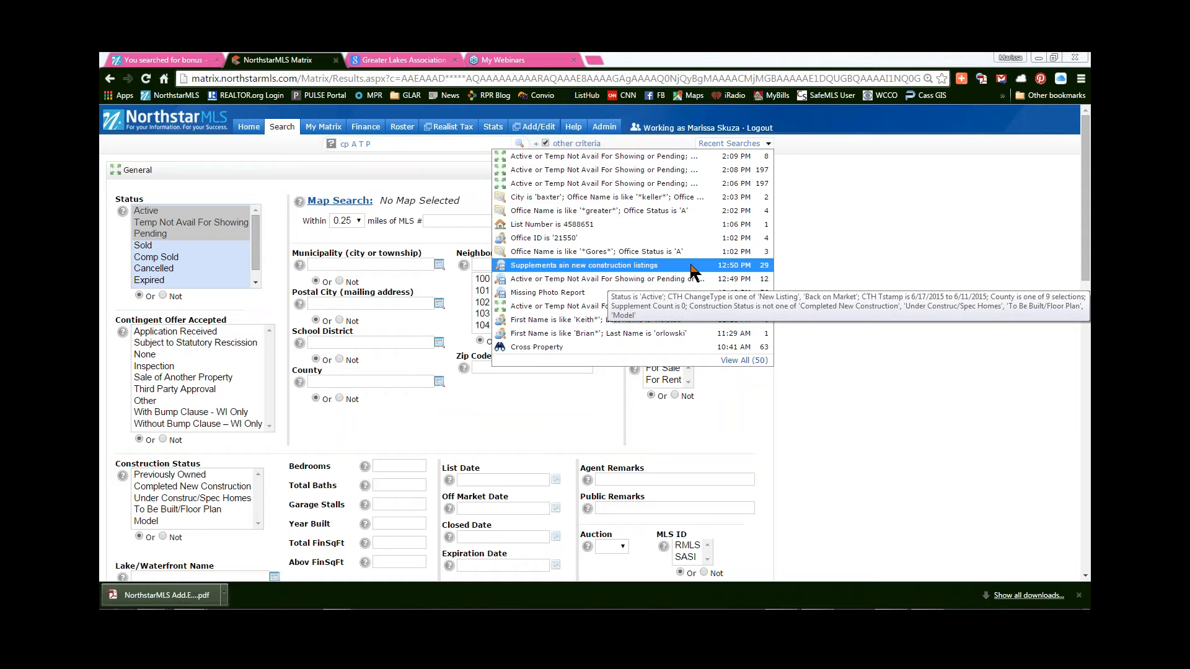
pyautogui.click(668, 348)
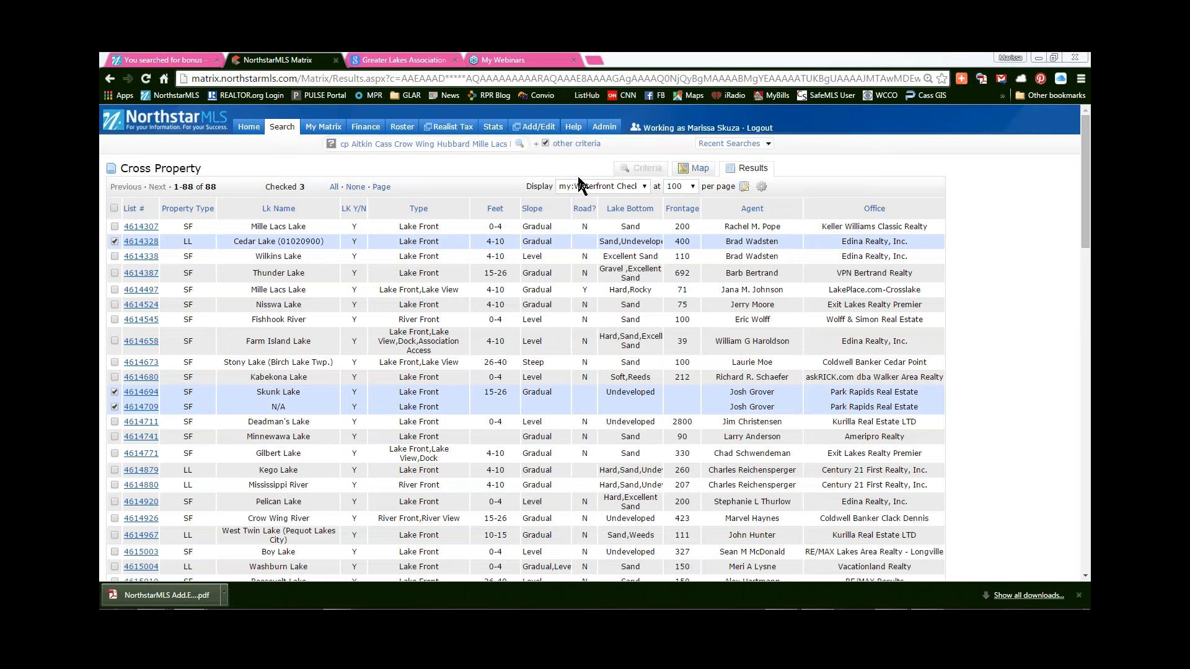
pyautogui.tripleClick(359, 144)
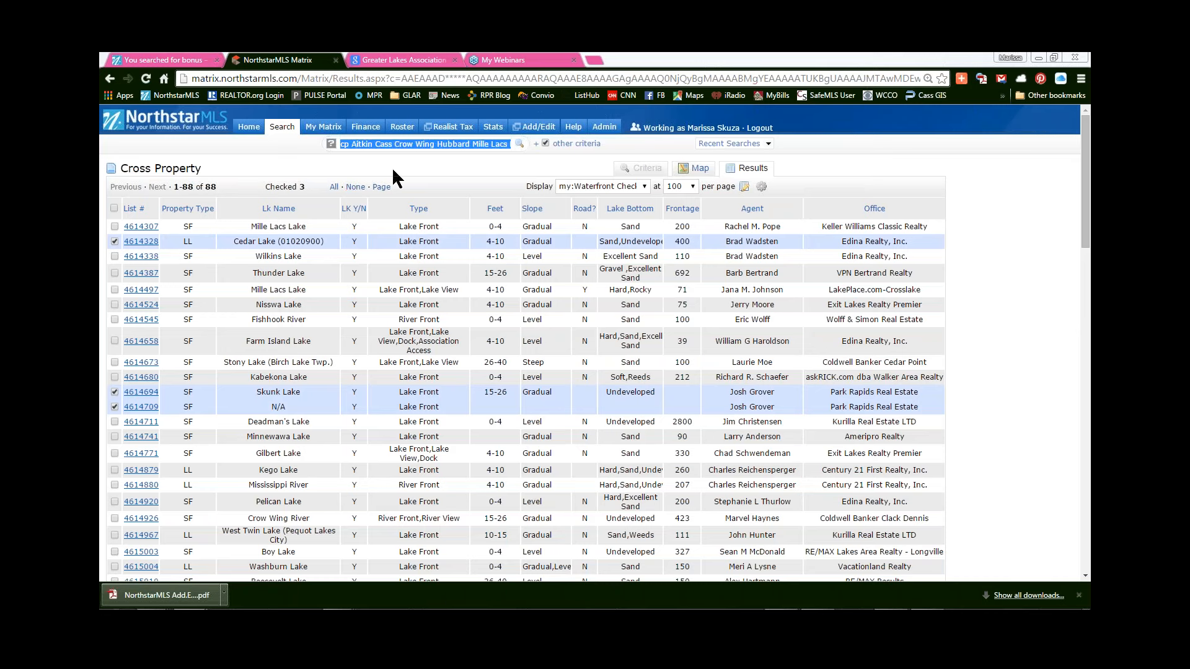
pyautogui.press('BackSpace')
pyautogui.write('/')
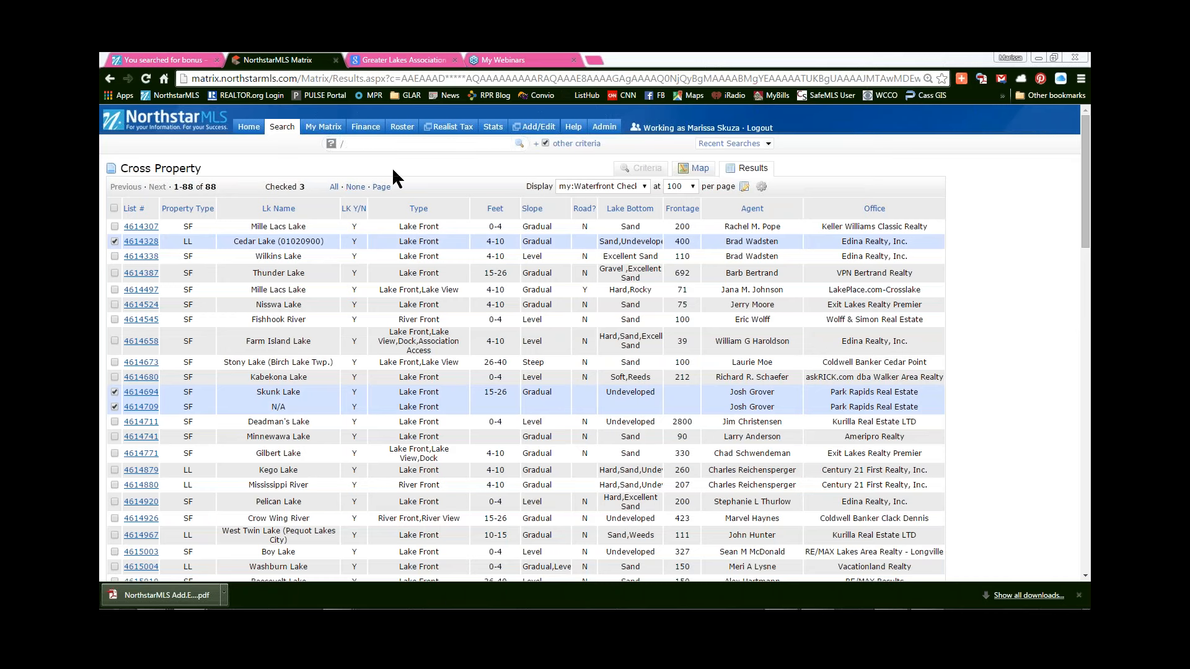
pyautogui.write('office')
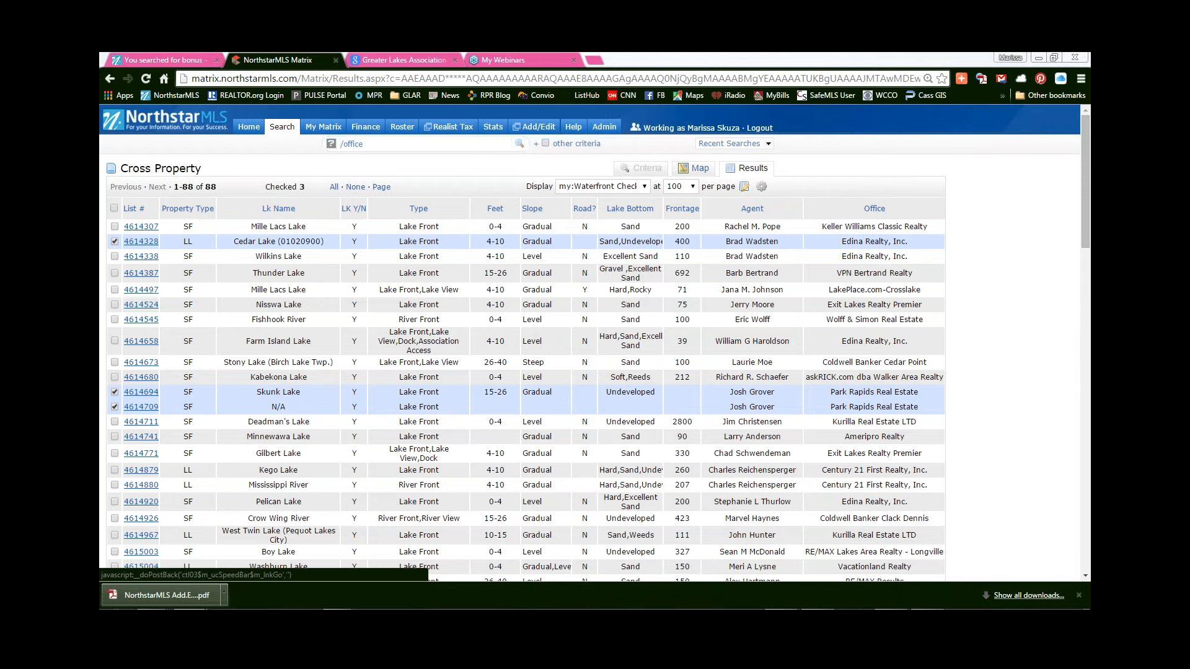
pyautogui.press('Return')
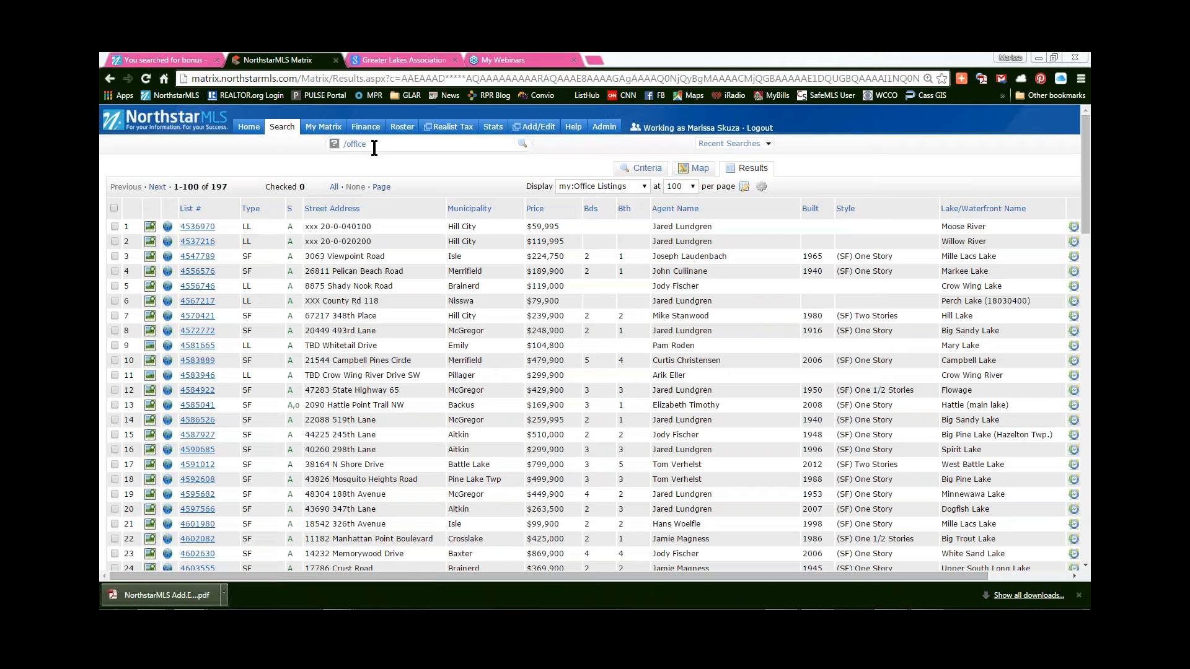
# Return to the home page and open the Single-Family Waterfront search form.
pyautogui.click(247, 127)
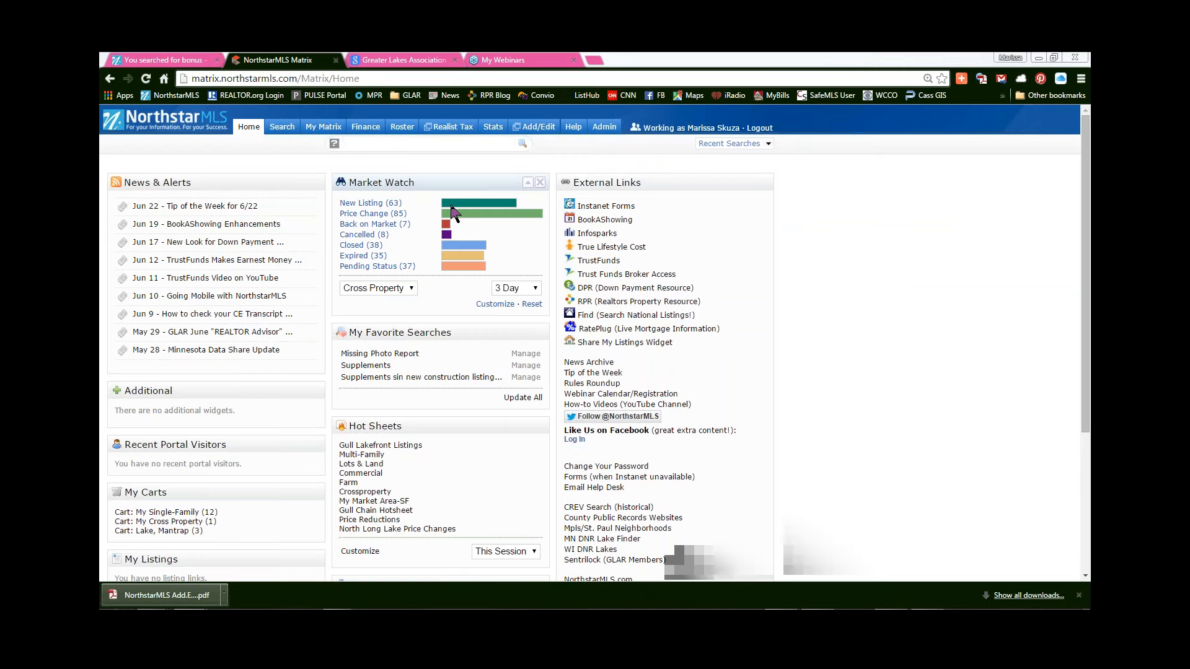
pyautogui.moveTo(282, 128)
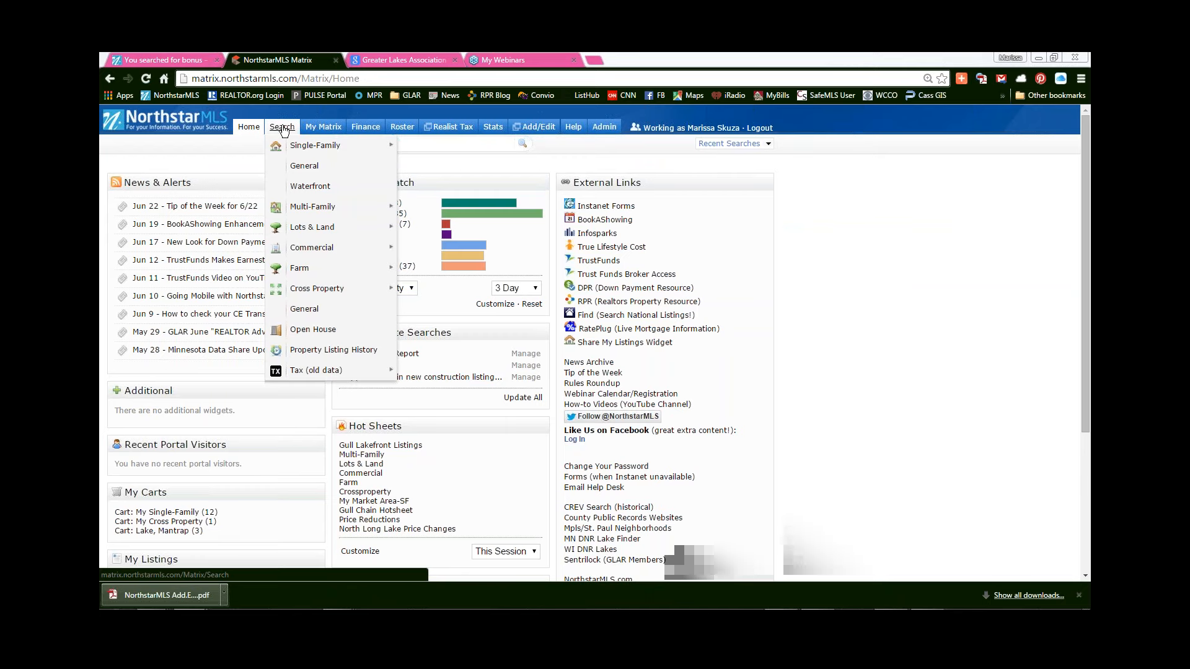
pyautogui.click(311, 188)
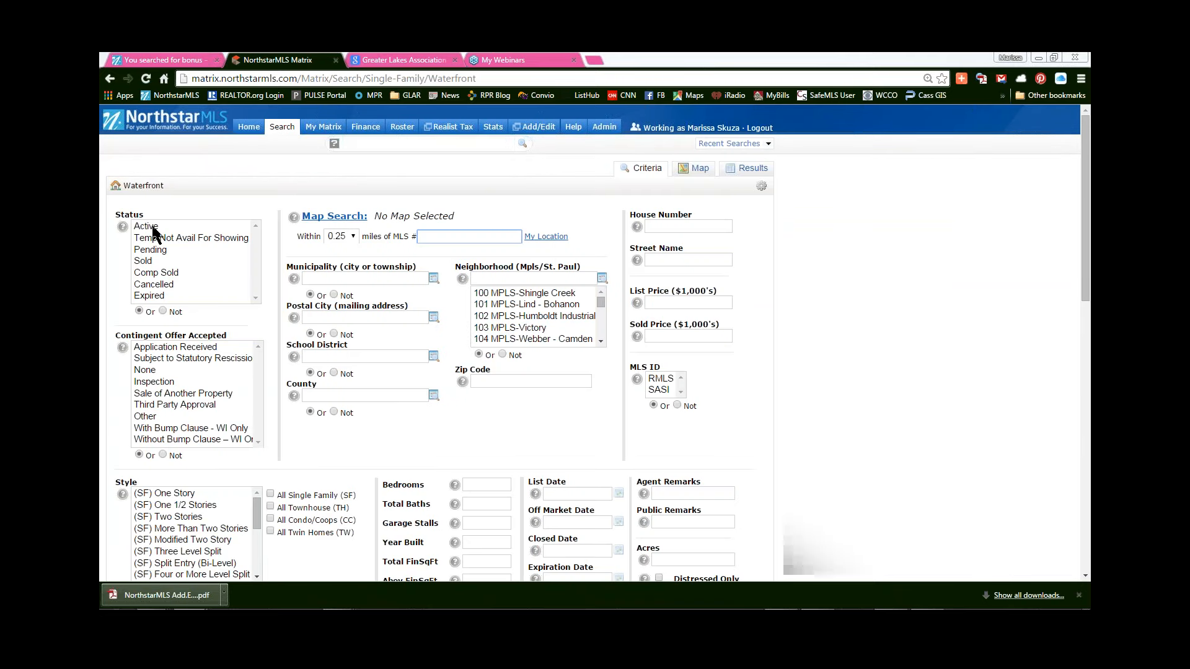
# Set the status to Active and Temp Not Avail For Showing, and Contingent Offer Accepted to None.
pyautogui.click(171, 226)
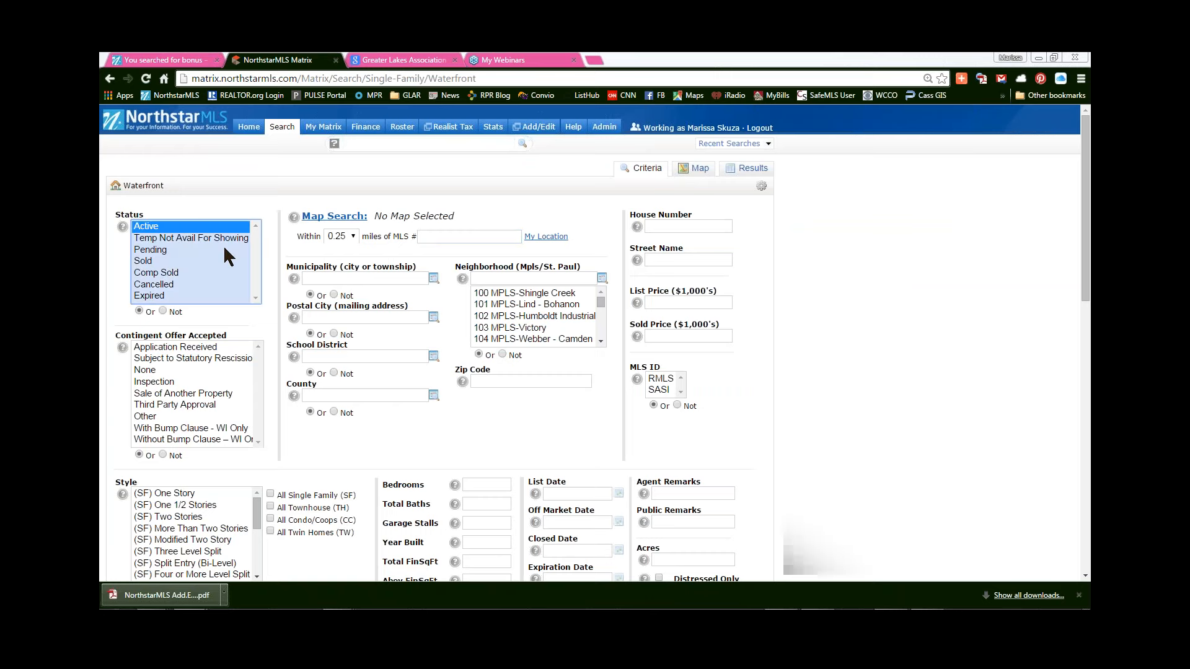
pyautogui.keyDown('ctrl'); pyautogui.click(189, 238); pyautogui.keyUp('ctrl')
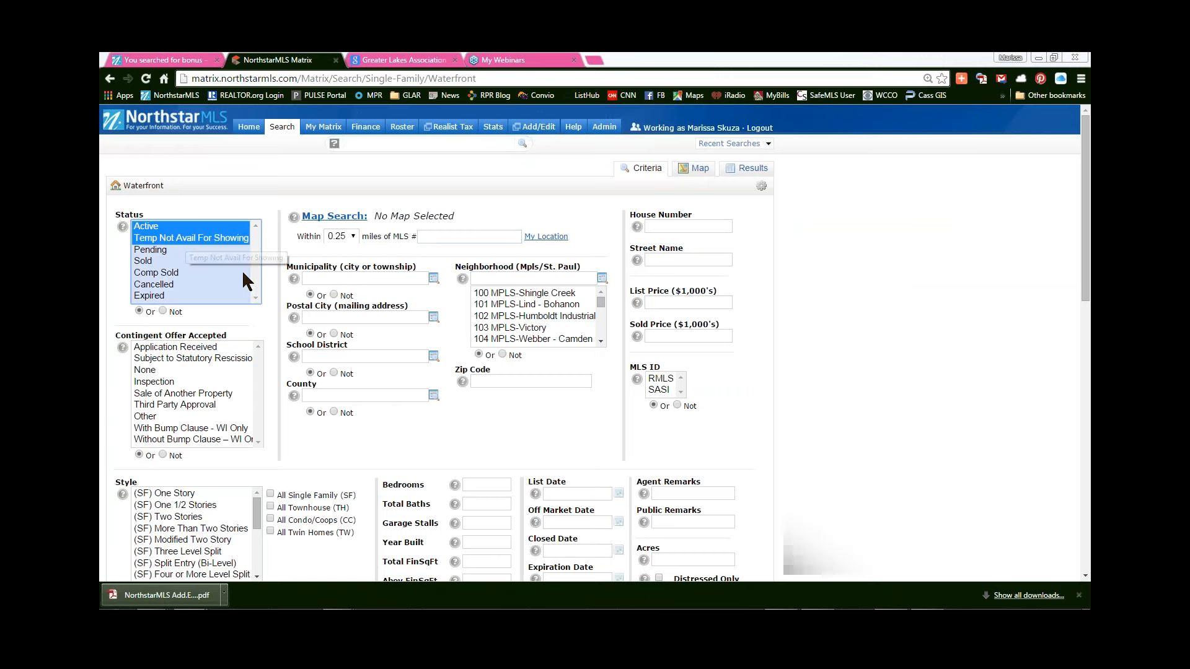
pyautogui.click(146, 370)
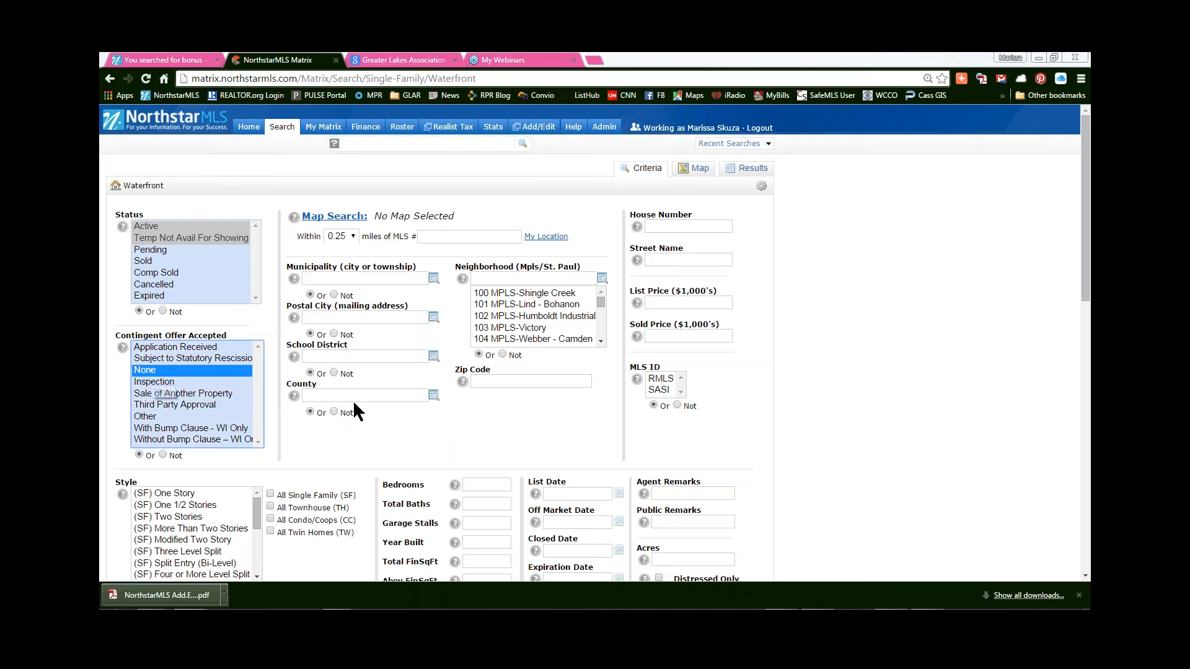
# Set the school district to 0181 - Brainerd and the Lake/Waterfront Type to Lake Front.
pyautogui.click(372, 359)
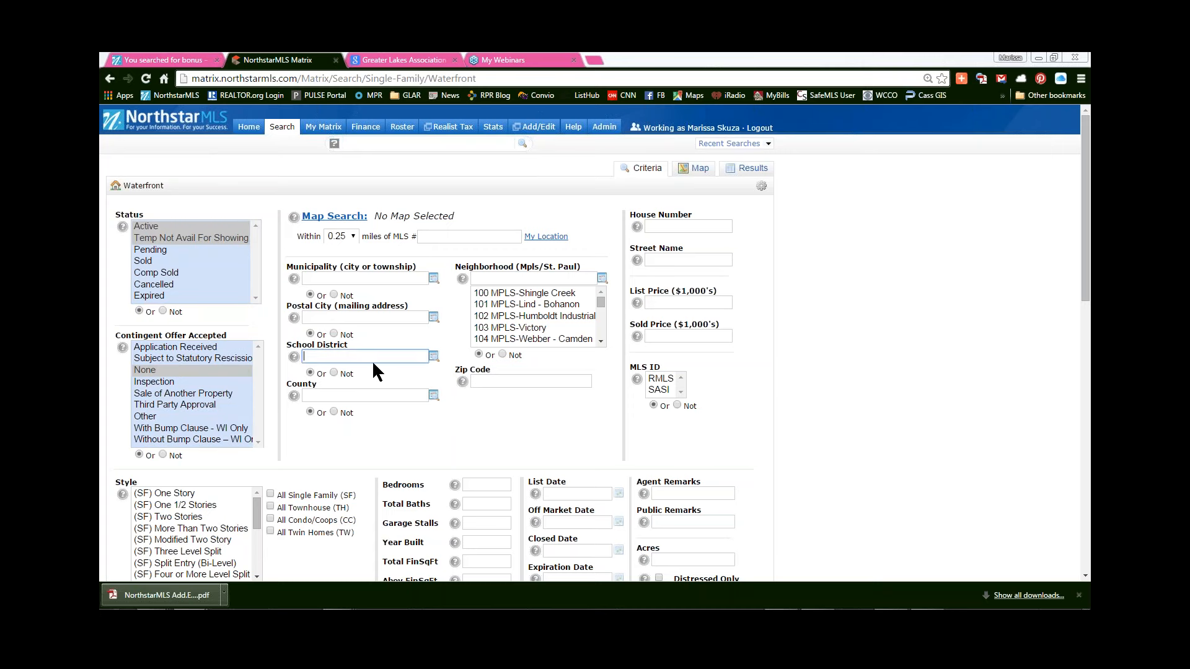
pyautogui.write('181')
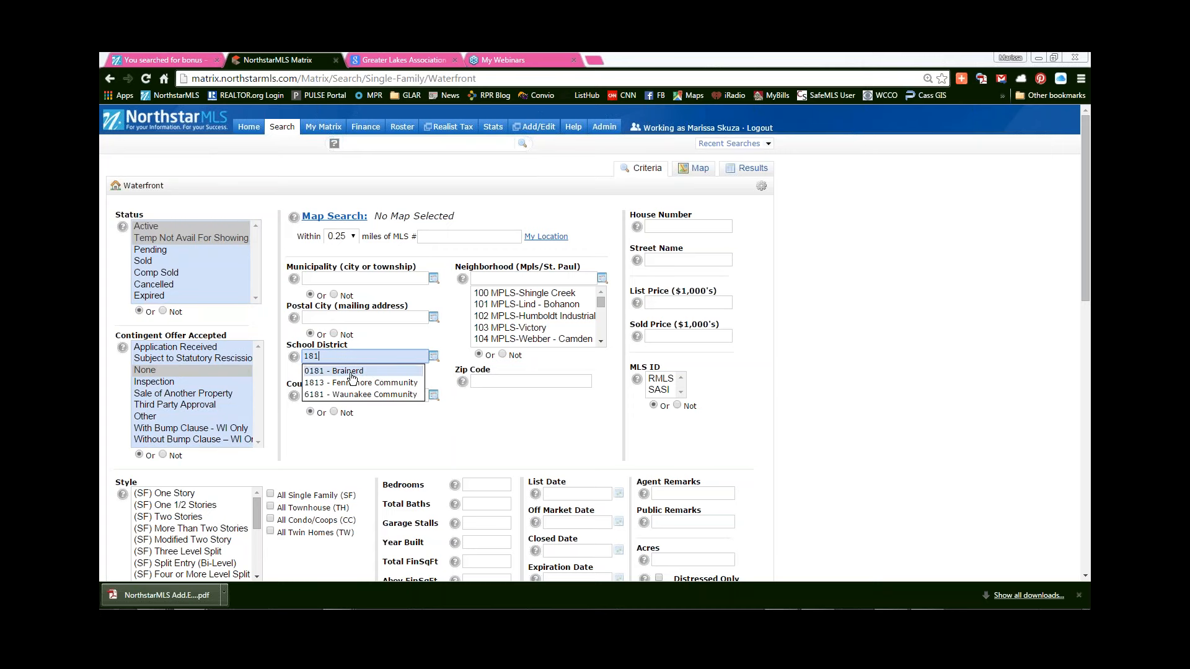
pyautogui.click(347, 371)
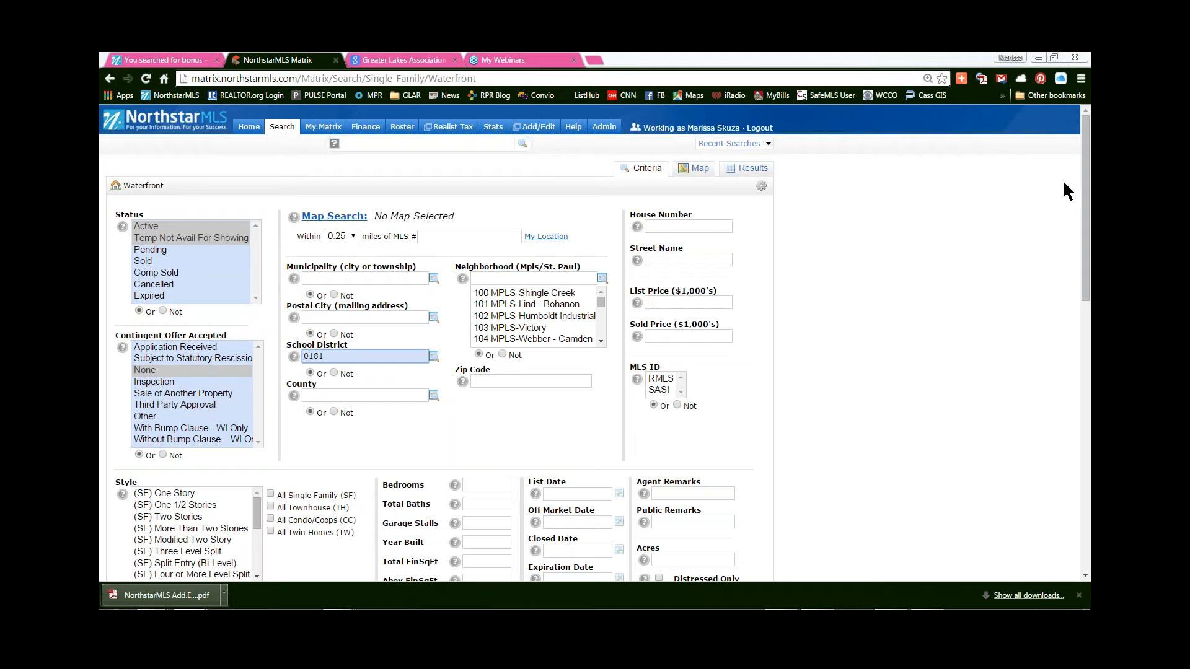
pyautogui.moveTo(1084, 186); pyautogui.dragTo(1084, 320)
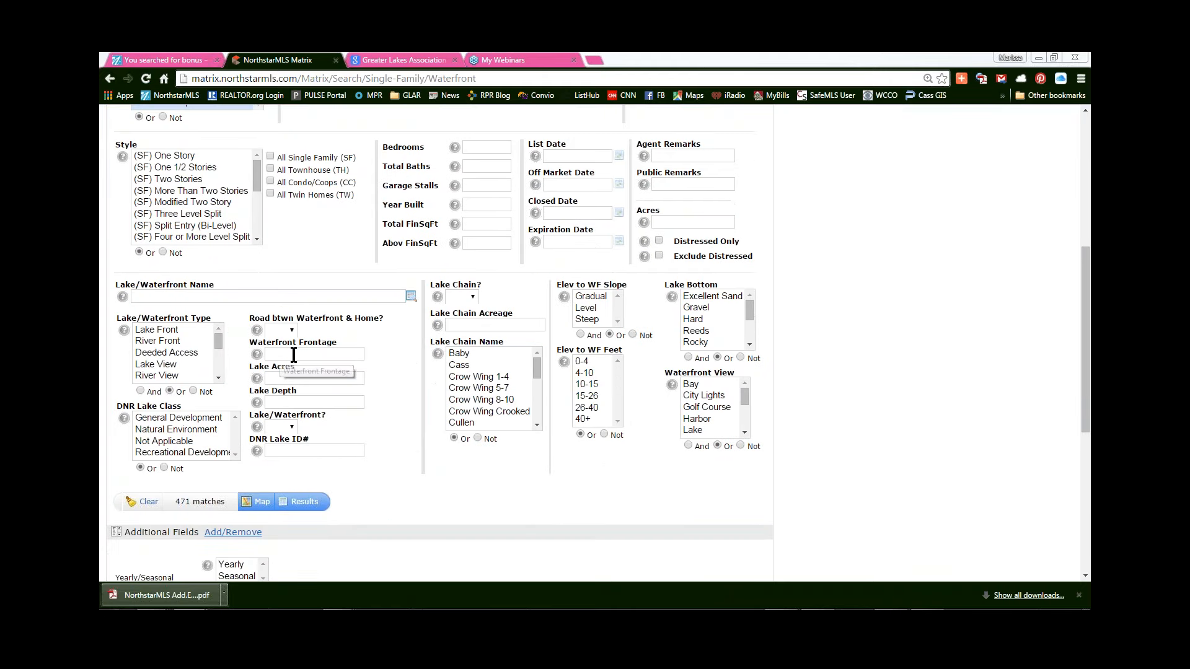
pyautogui.click(156, 329)
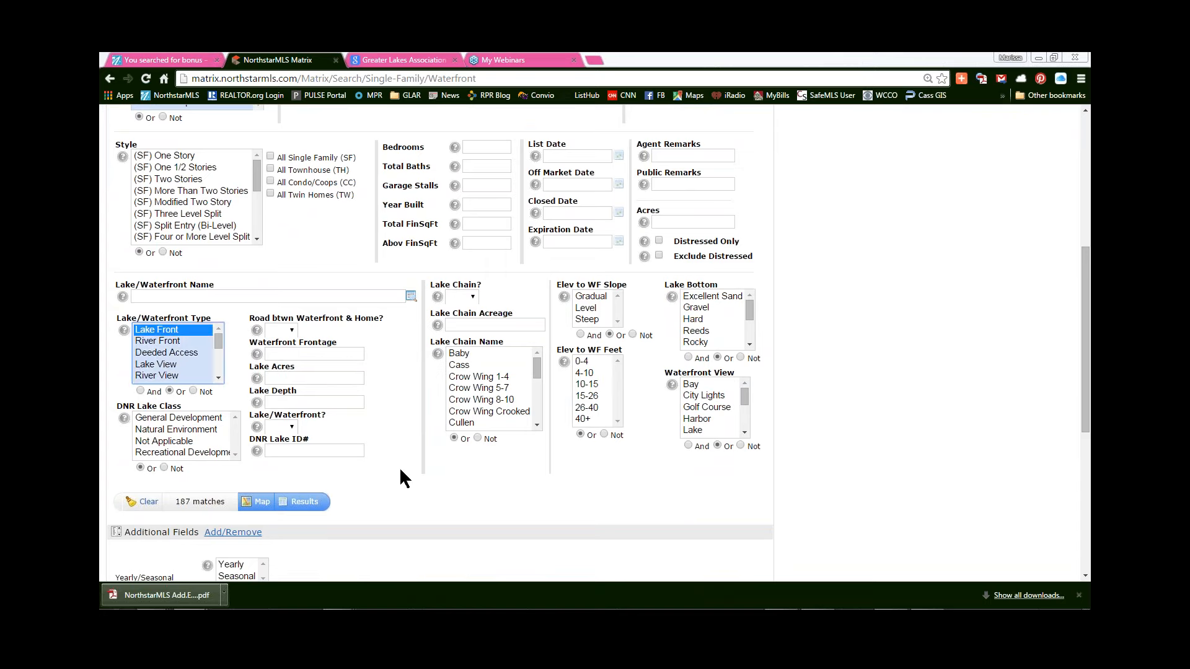
# Open the map search for the waterfront criteria and bring the listings around the lakes north of Baxter into view.
pyautogui.moveTo(1089, 339); pyautogui.dragTo(1089, 206)
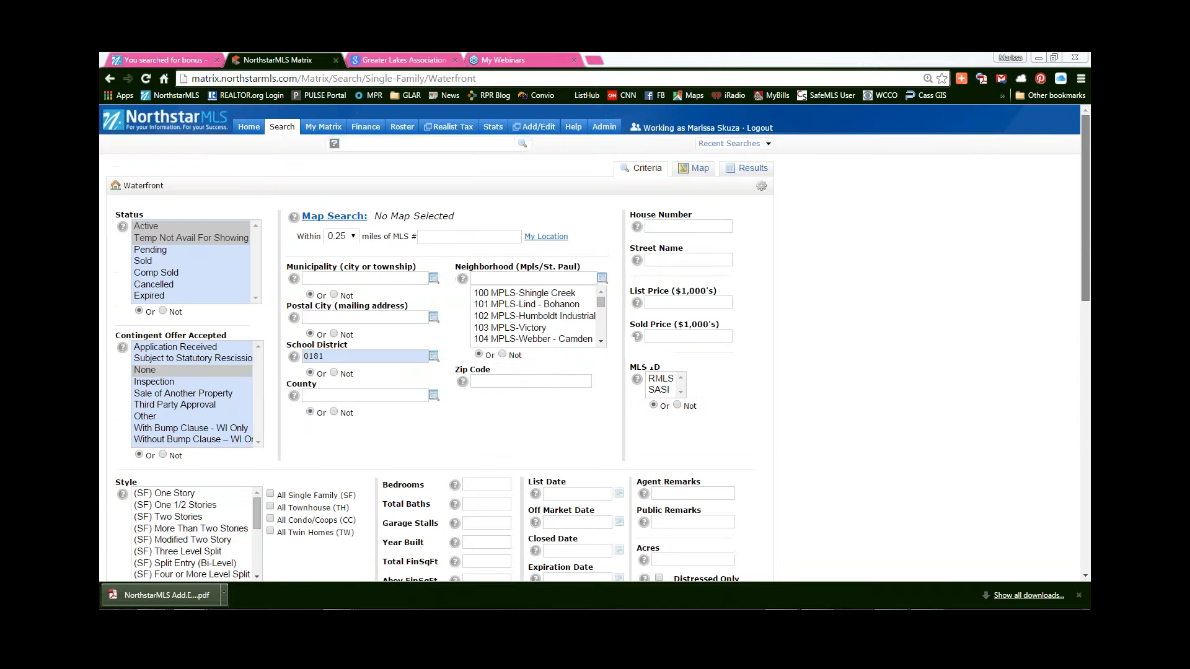
pyautogui.click(335, 216)
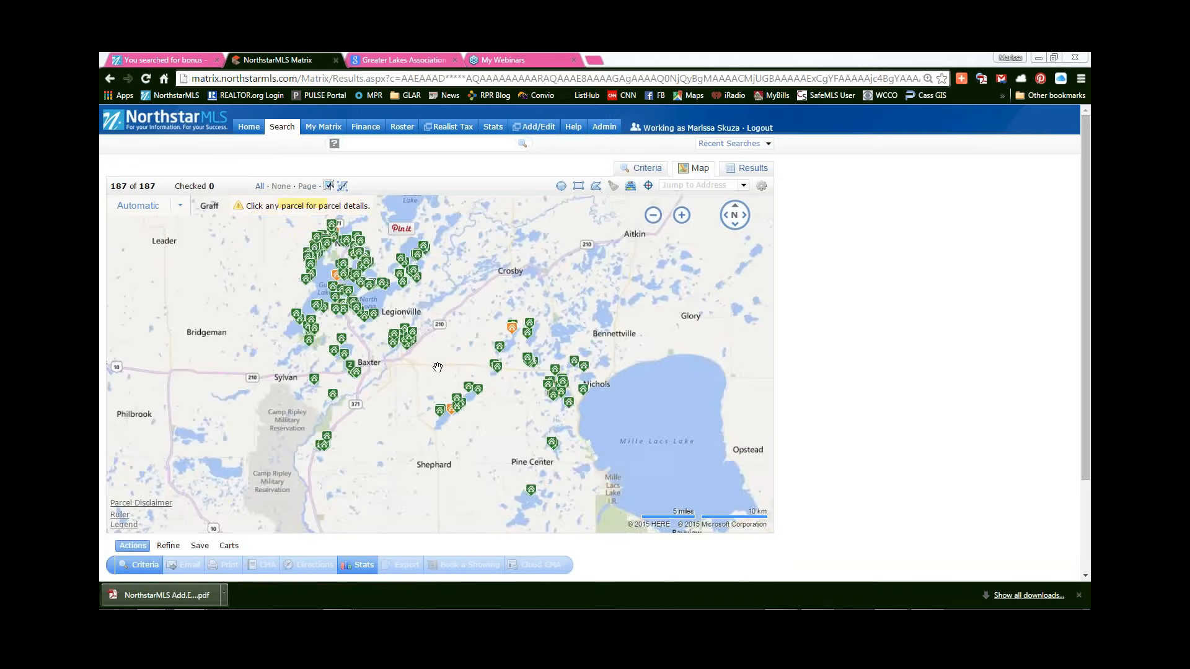
pyautogui.scroll(4, 438, 367)
pyautogui.scroll(-4, 438, 367)
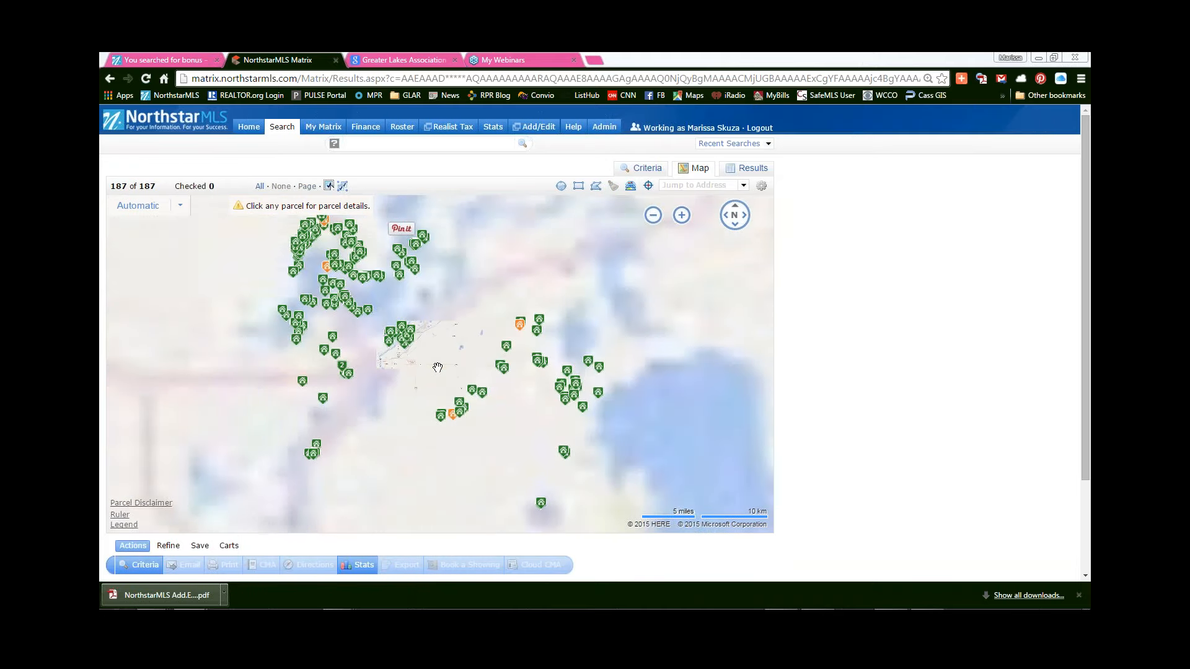
pyautogui.scroll(-2, 458, 304)
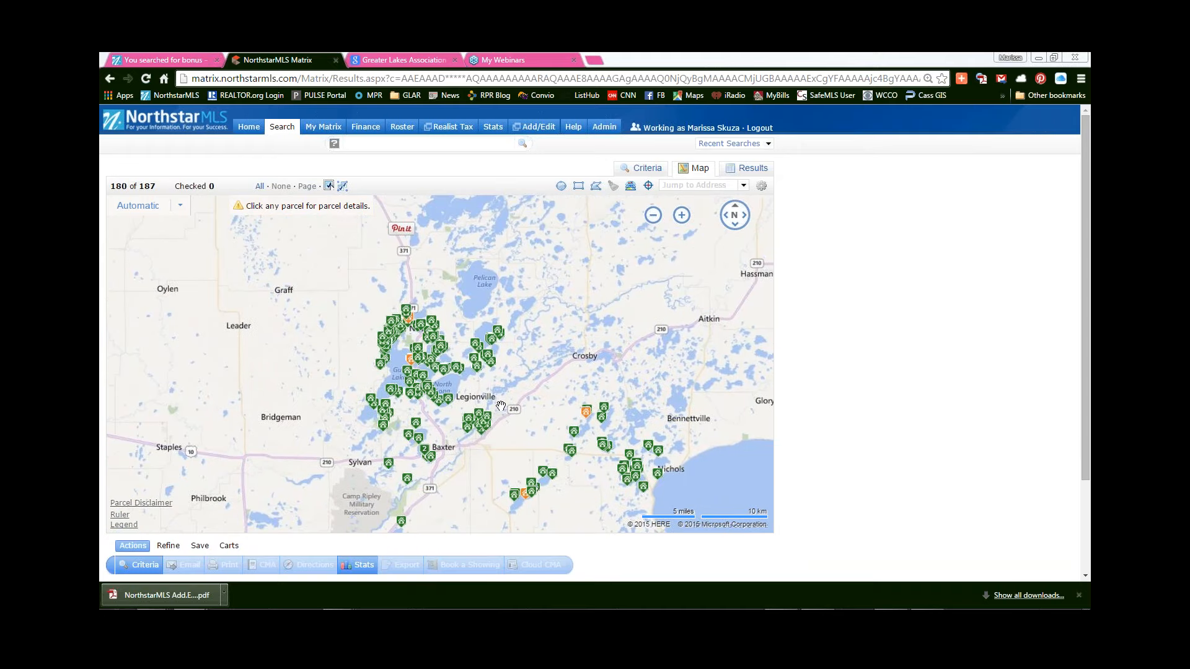
pyautogui.scroll(4, 501, 406)
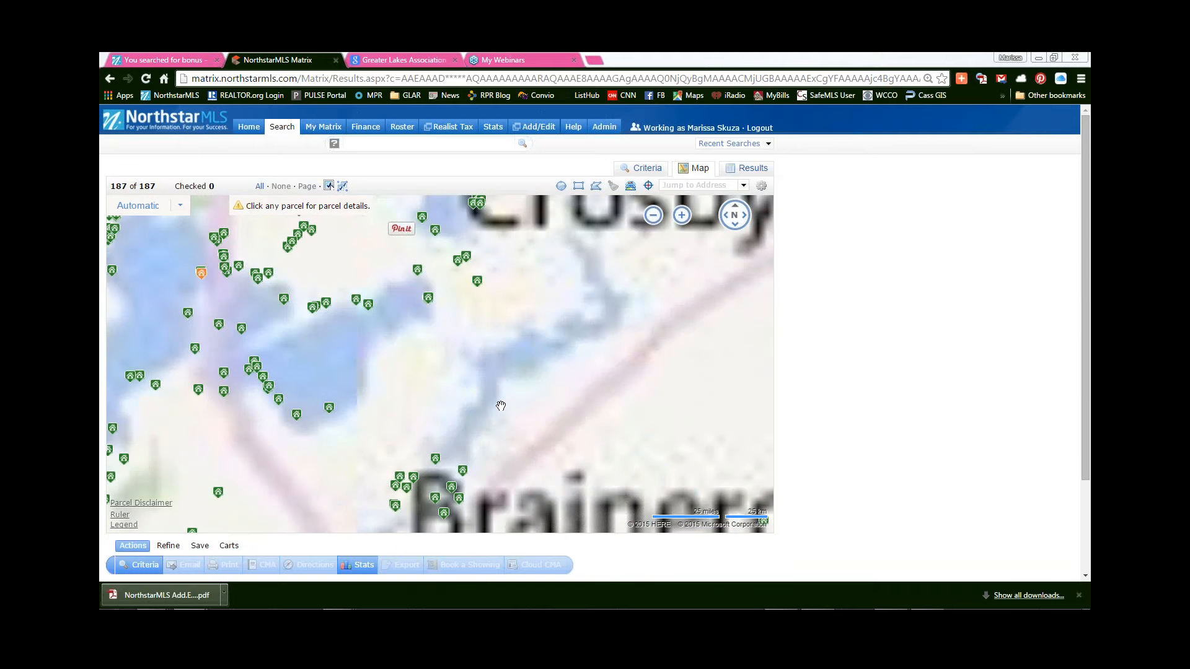
pyautogui.scroll(1, 376, 325)
pyautogui.scroll(-3, 376, 325)
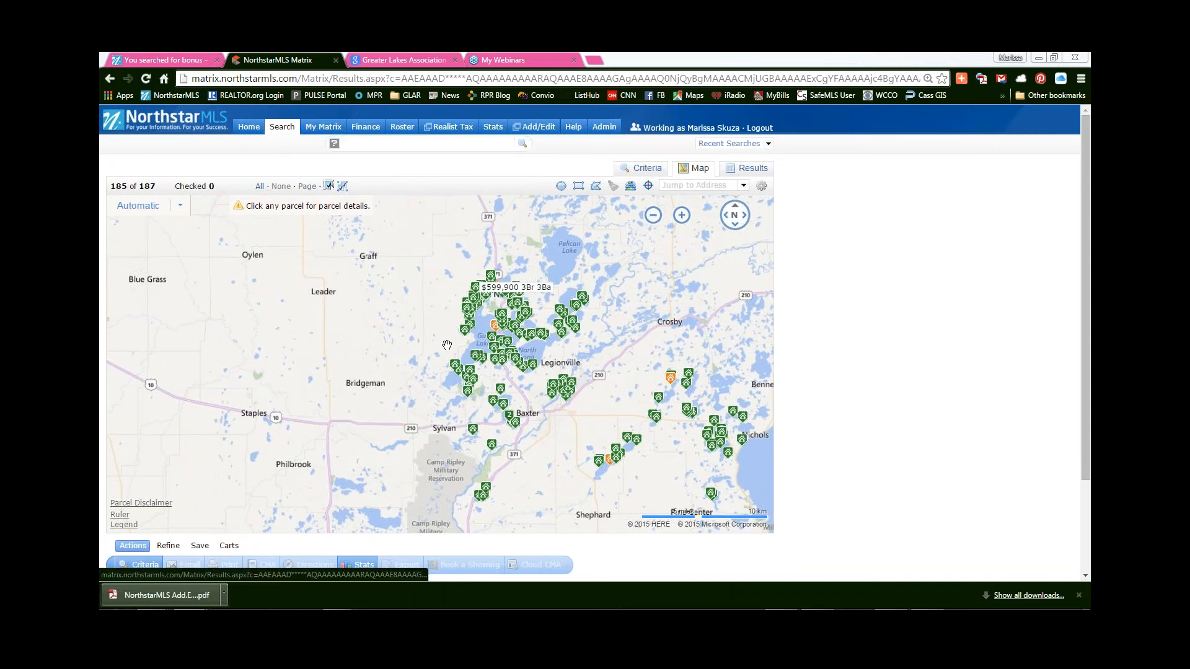
# Draw a closed polygon search area around the lakes from east of Bridgeman to south of Baxter, and return to the search criteria.
pyautogui.click(598, 187)
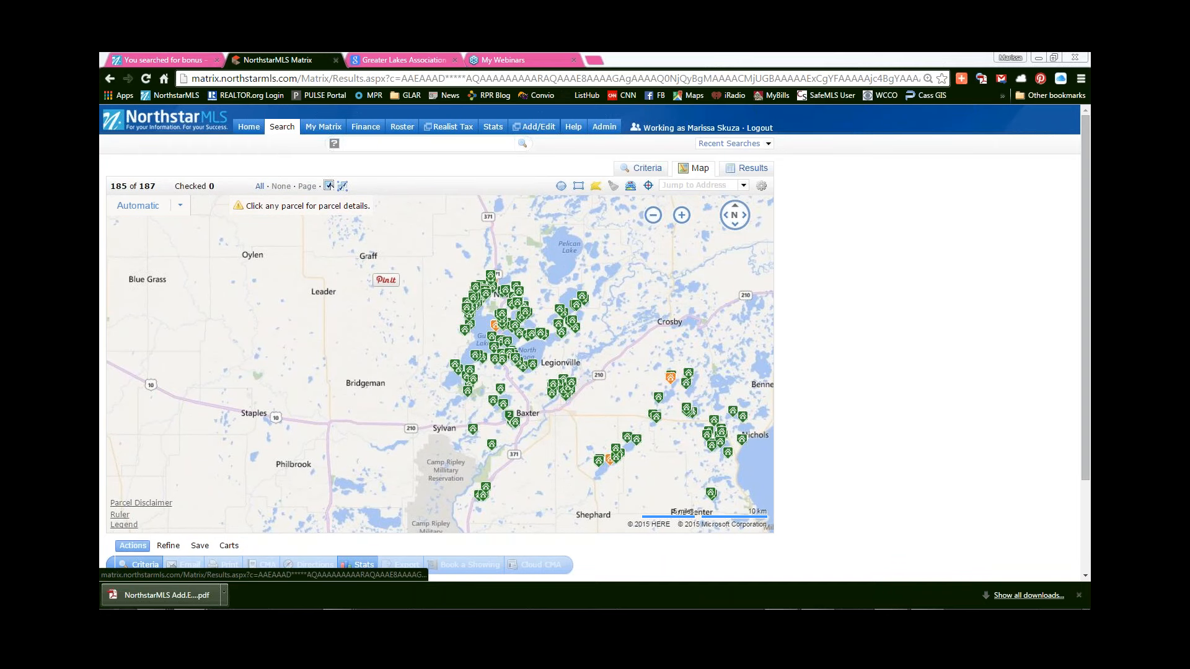
pyautogui.click(428, 377)
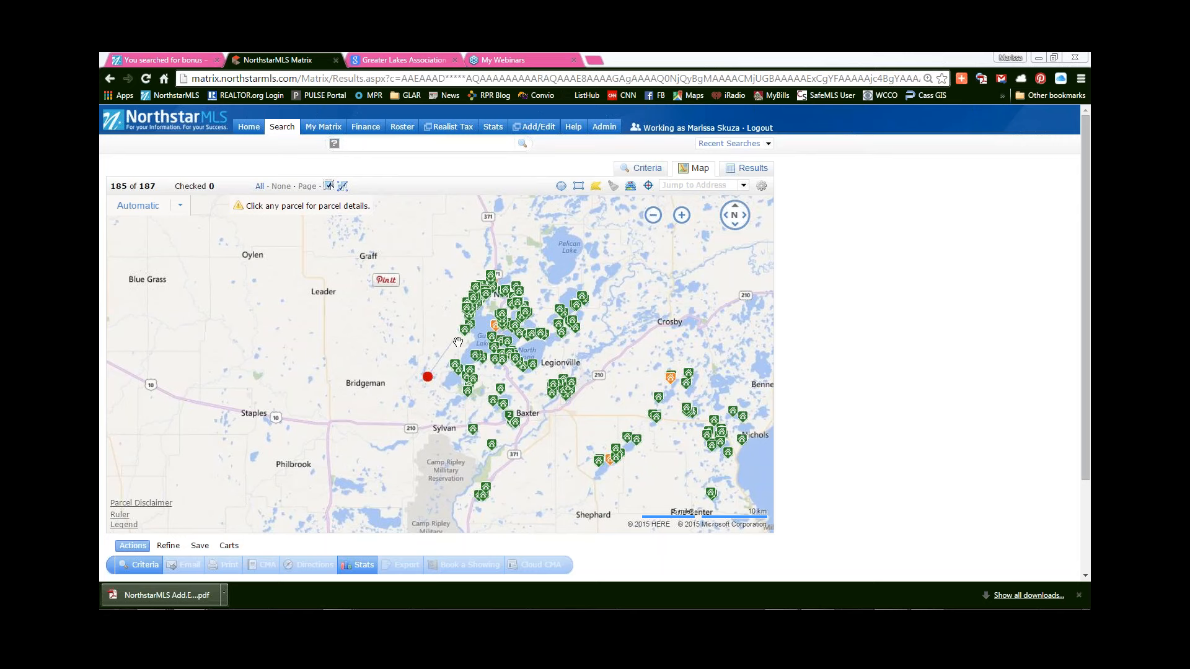
pyautogui.click(457, 271)
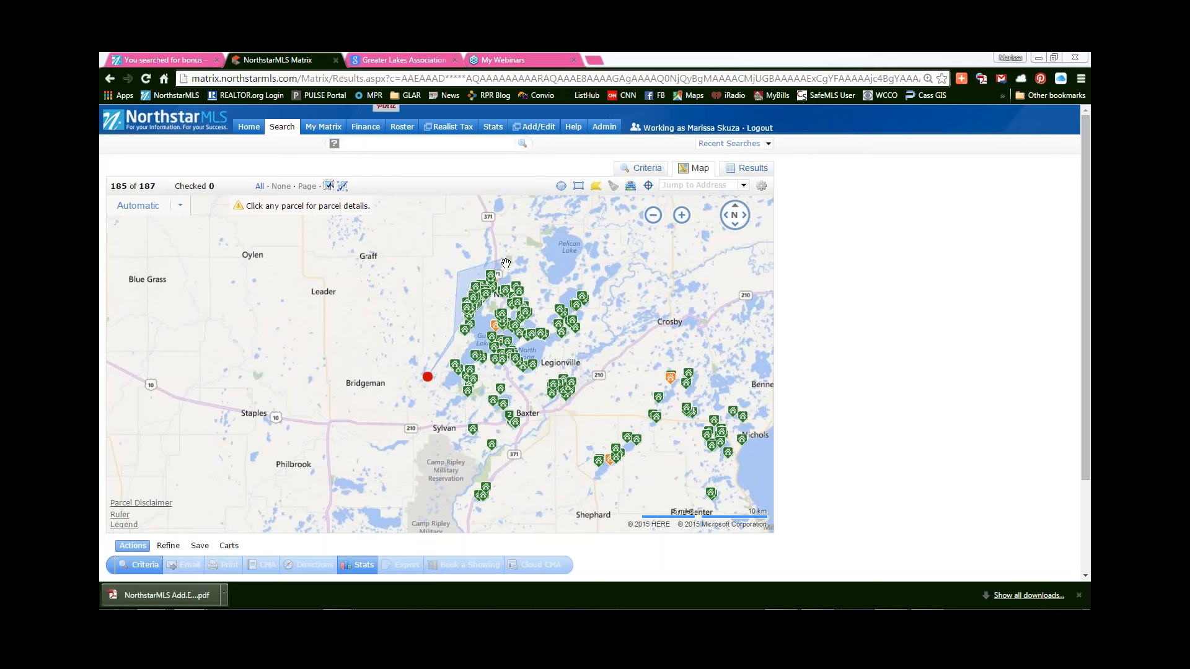
pyautogui.click(502, 259)
pyautogui.click(540, 286)
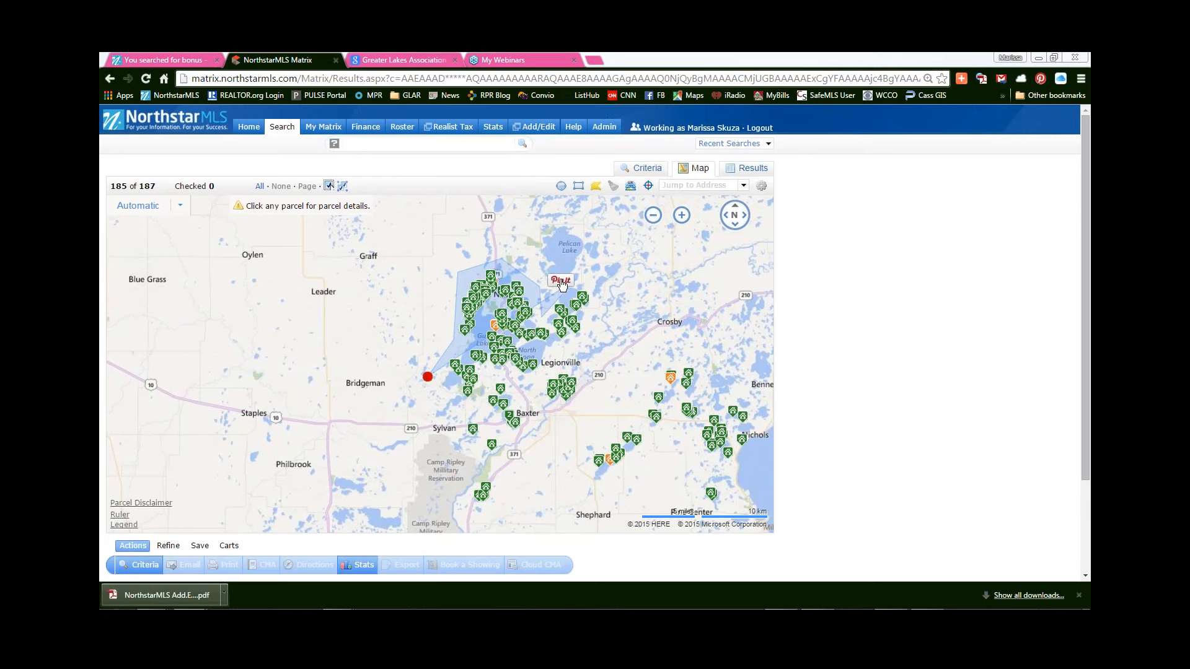
pyautogui.click(560, 282)
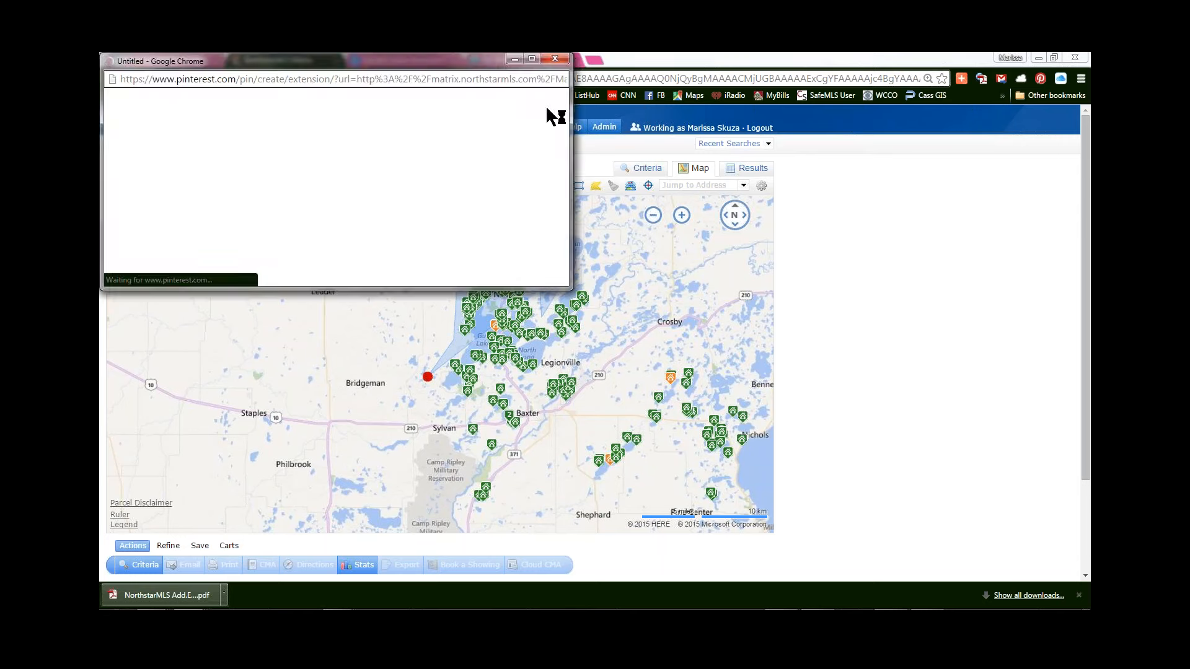
pyautogui.click(553, 60)
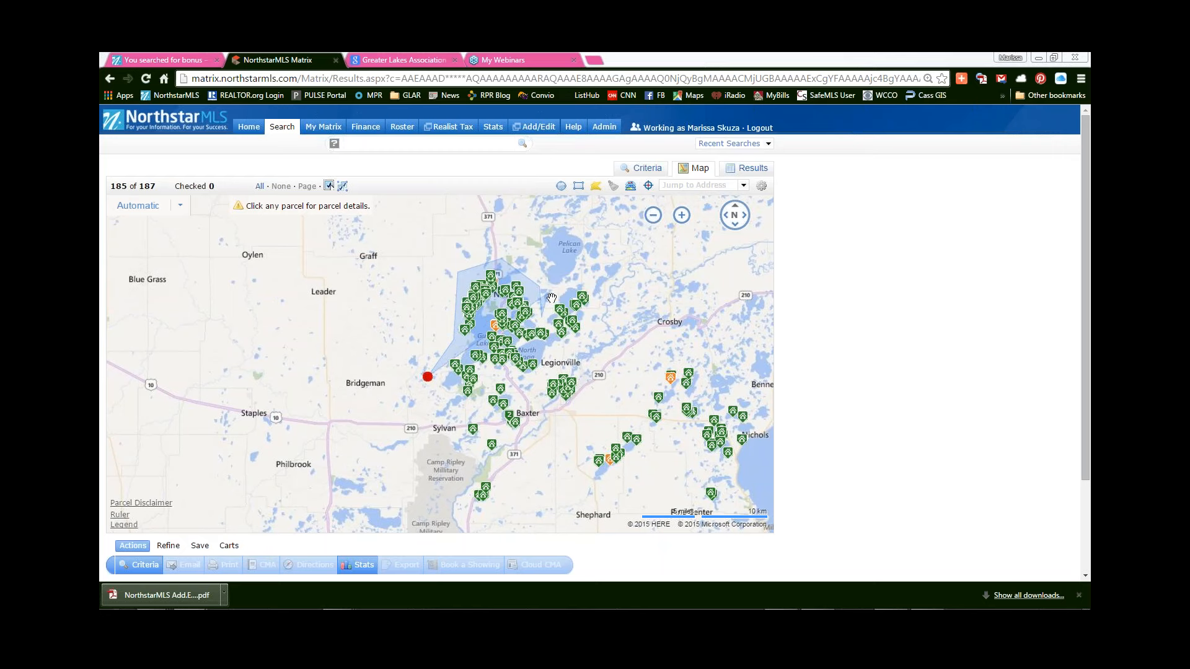
pyautogui.click(601, 262)
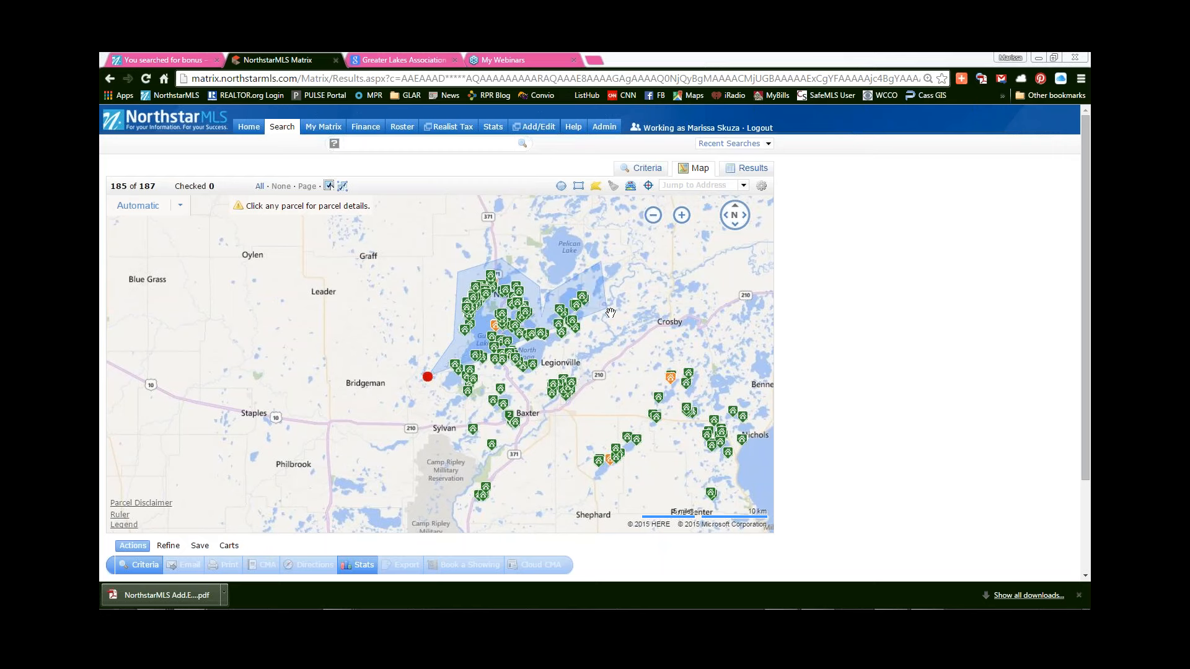
pyautogui.click(586, 347)
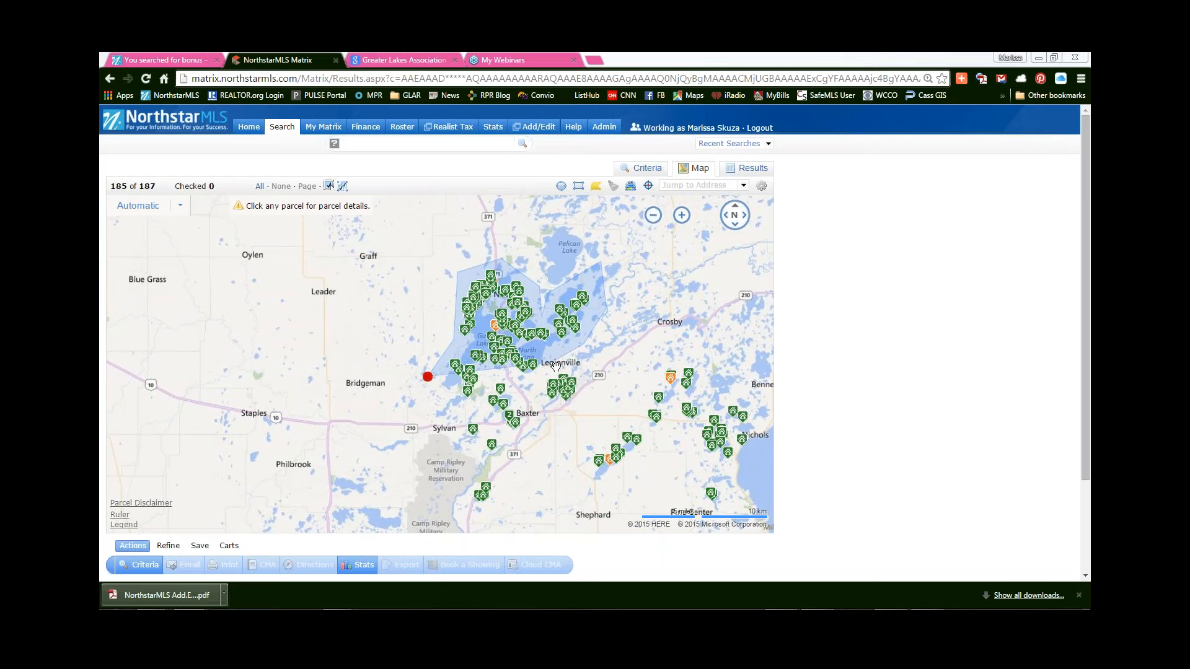
pyautogui.click(534, 386)
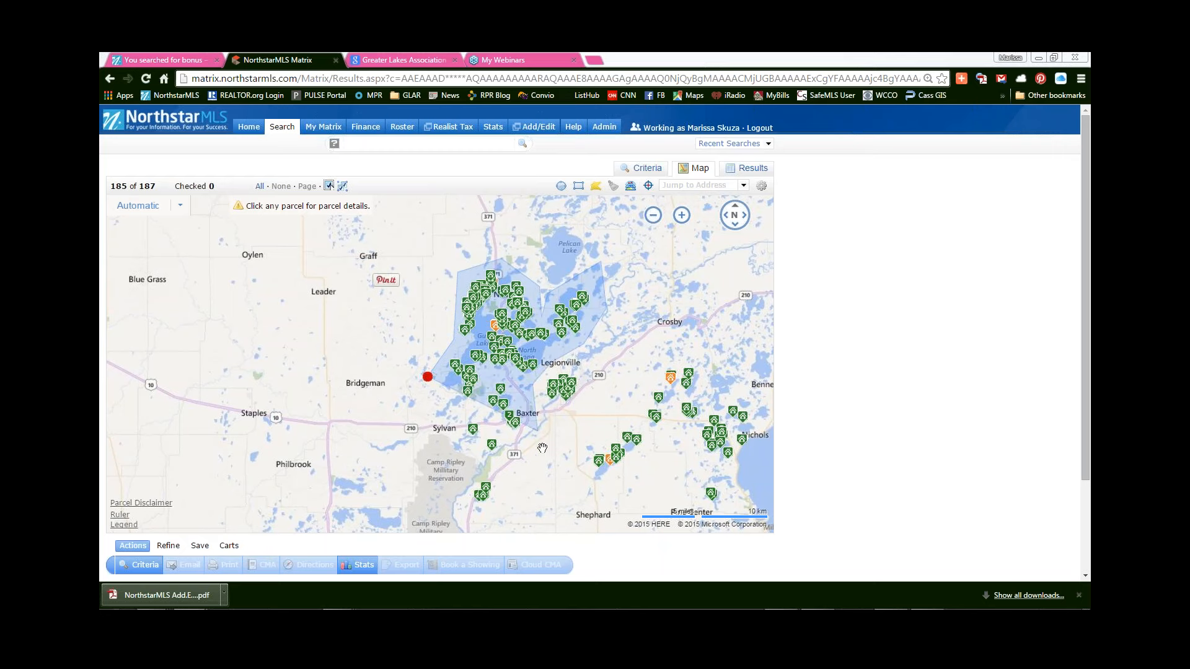
pyautogui.click(513, 438)
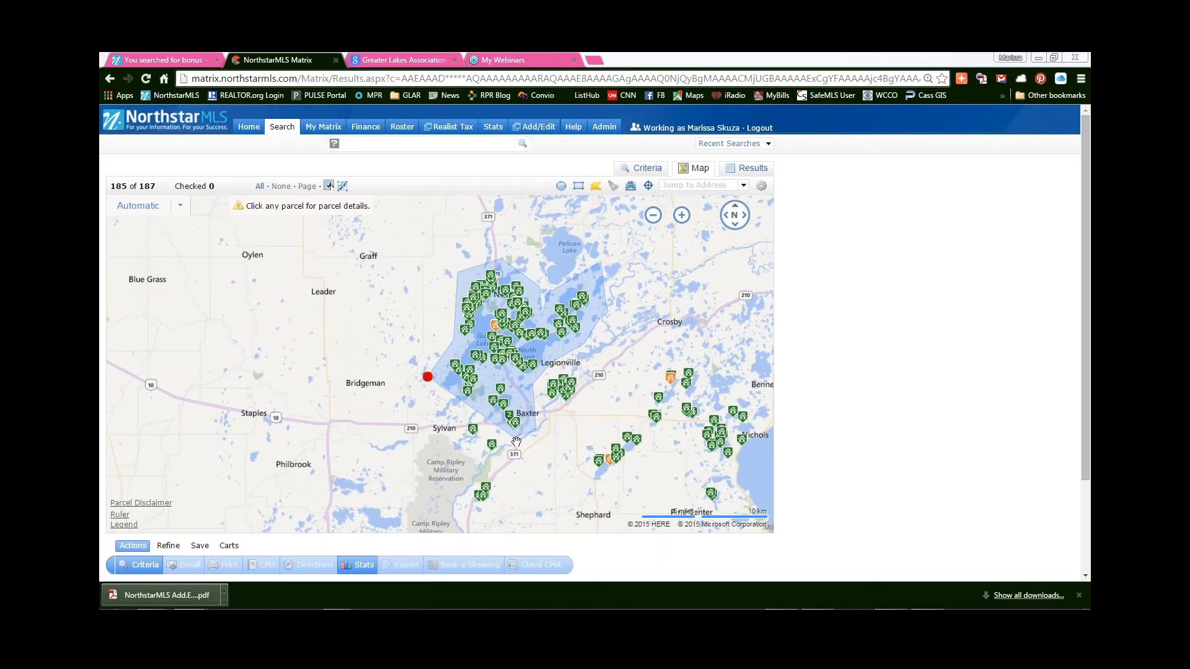
pyautogui.click(427, 379)
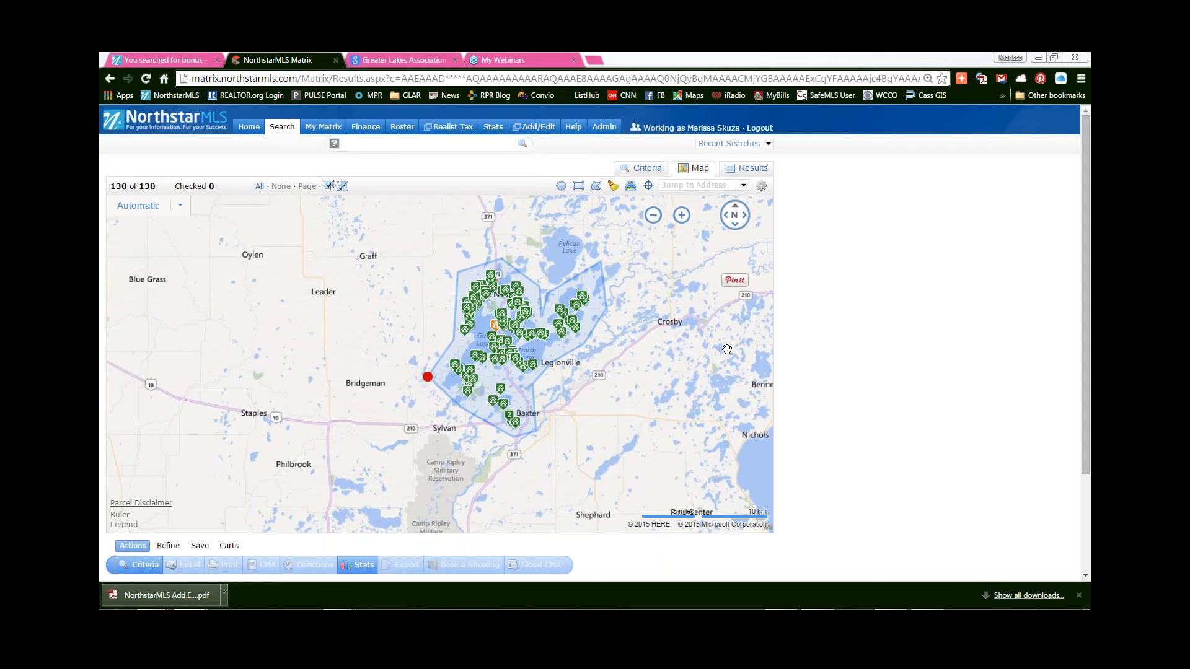
pyautogui.click(638, 169)
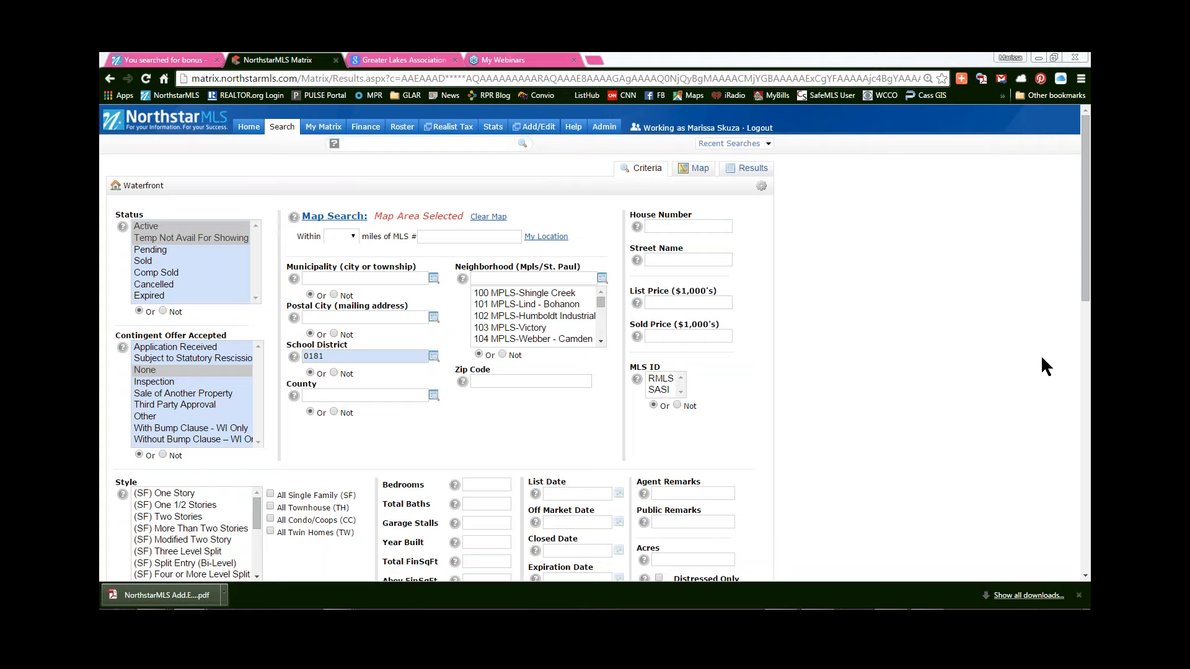
# Check the waterfront search criteria down to the match count and show the matching listings.
pyautogui.moveTo(1086, 301); pyautogui.dragTo(1085, 418)
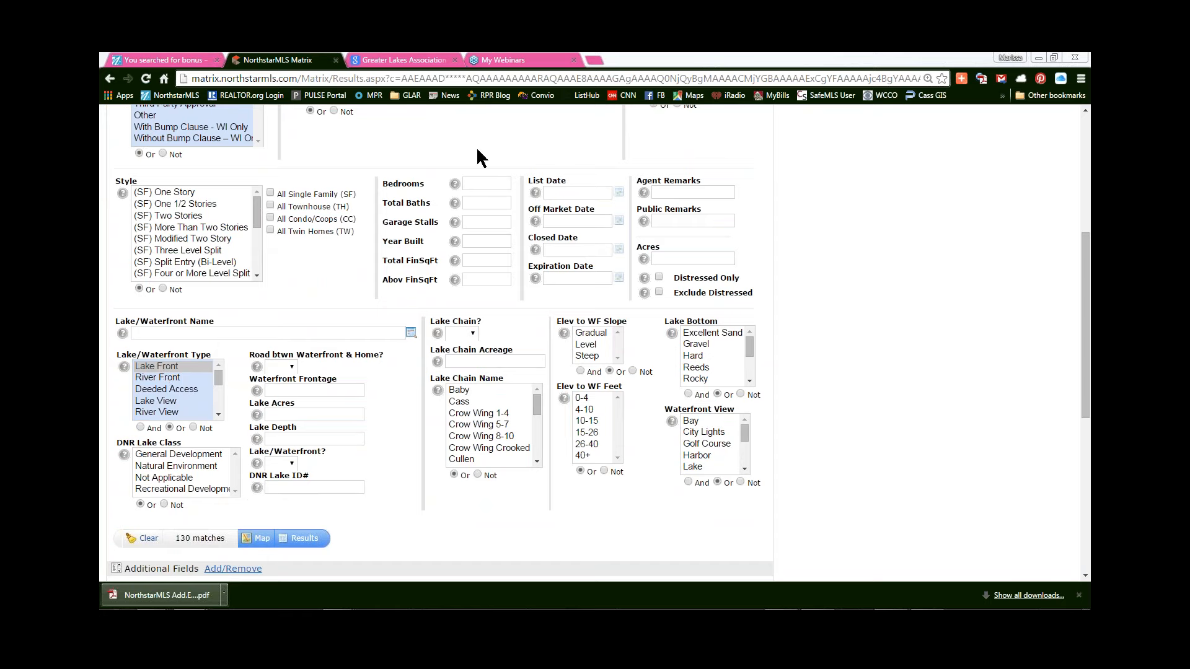
pyautogui.scroll(4, 476, 147)
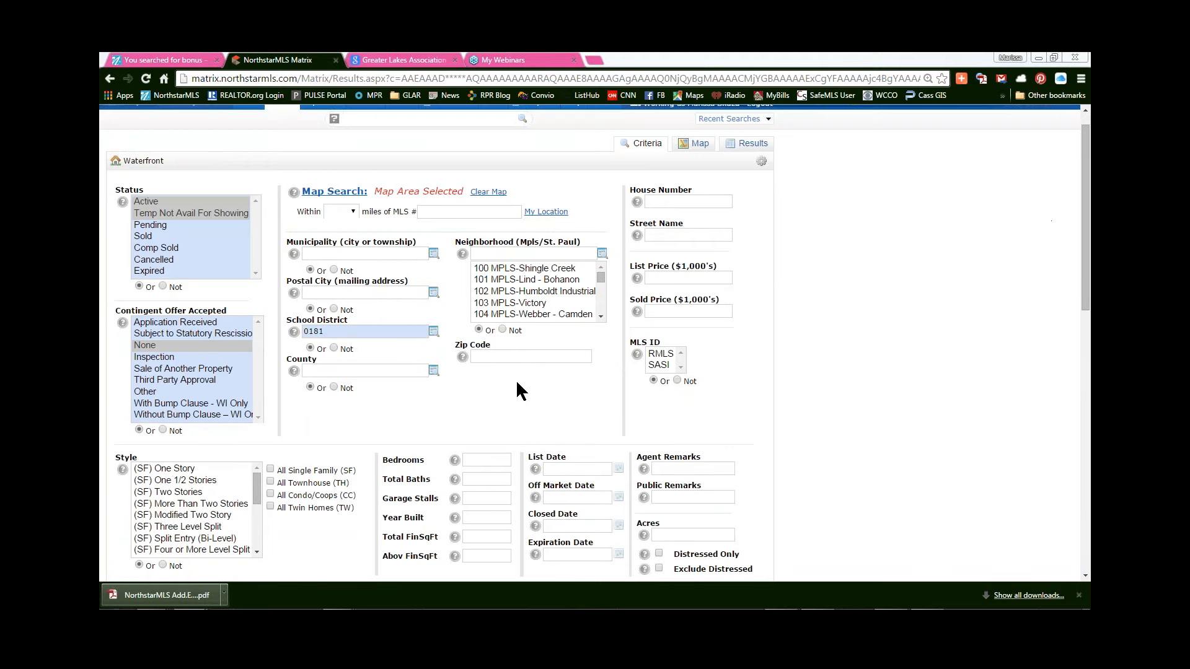
pyautogui.moveTo(1086, 186); pyautogui.dragTo(1028, 341)
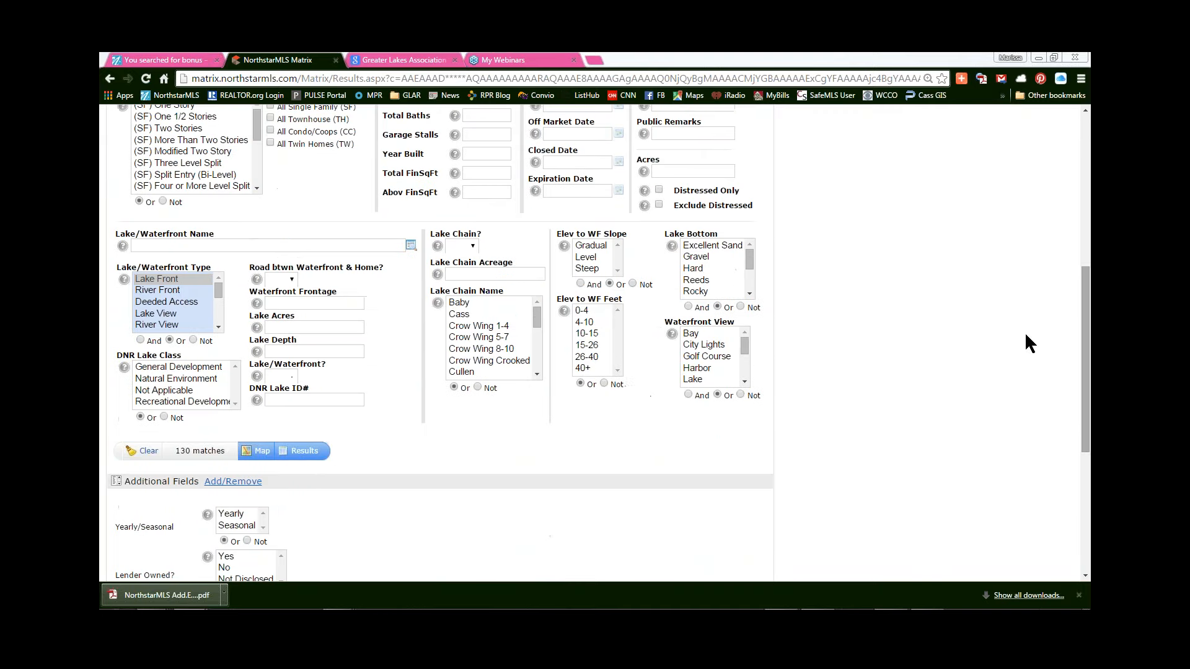
pyautogui.click(305, 453)
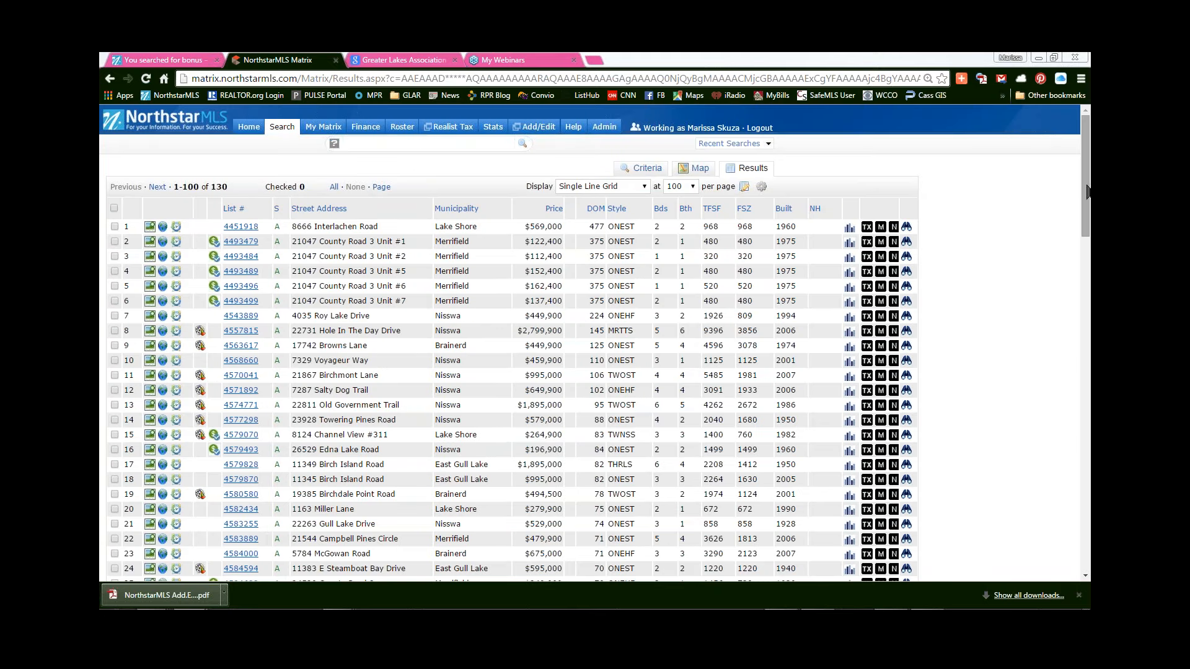
# Start saving the waterfront search results as a new Speed Bar shortcut.
pyautogui.moveTo(1087, 192)
pyautogui.mouseDown()
pyautogui.moveTo(1087, 434)
pyautogui.moveTo(1086, 192)
pyautogui.mouseUp()
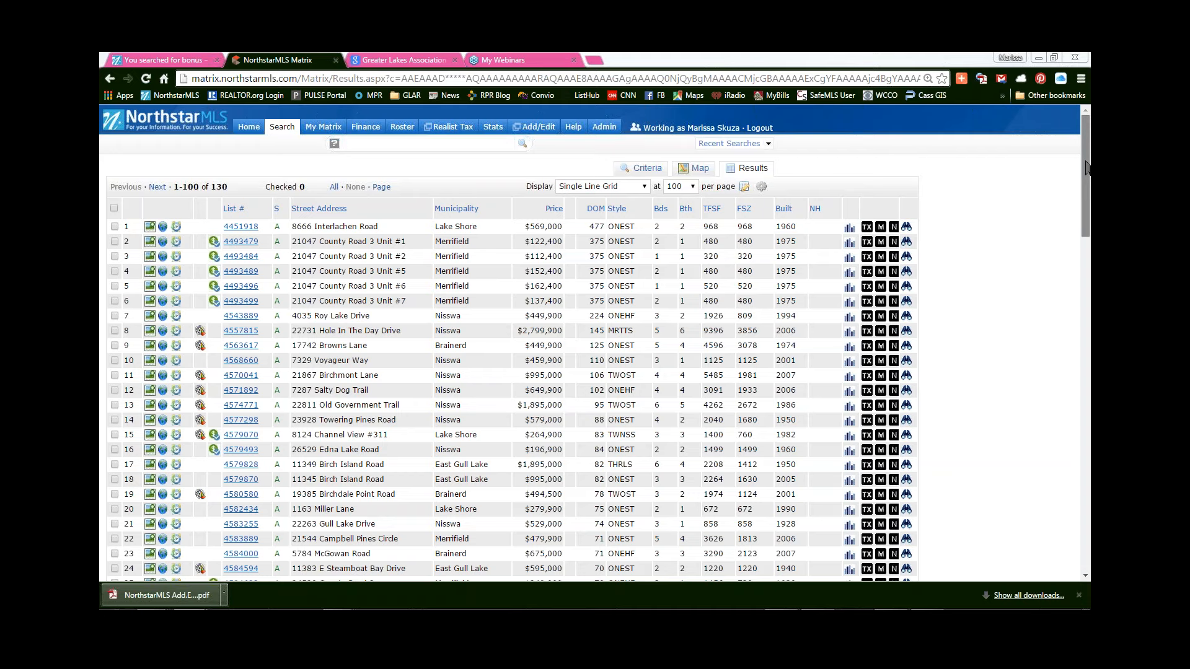
pyautogui.moveTo(1086, 162); pyautogui.dragTo(1086, 499)
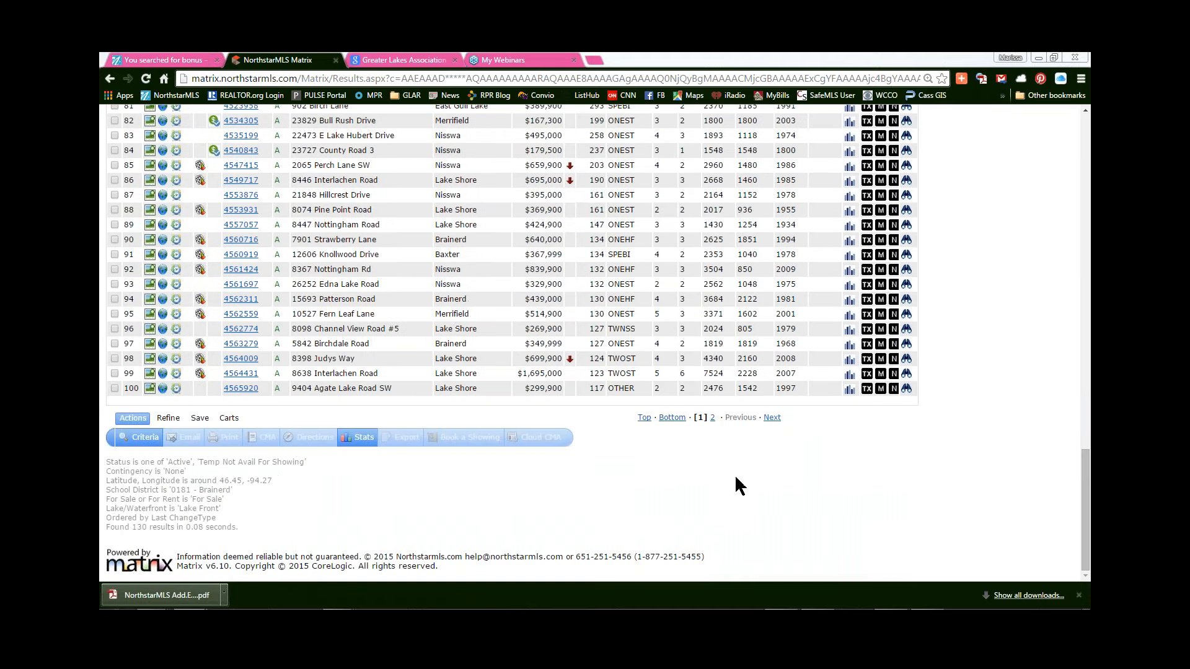
pyautogui.click(201, 419)
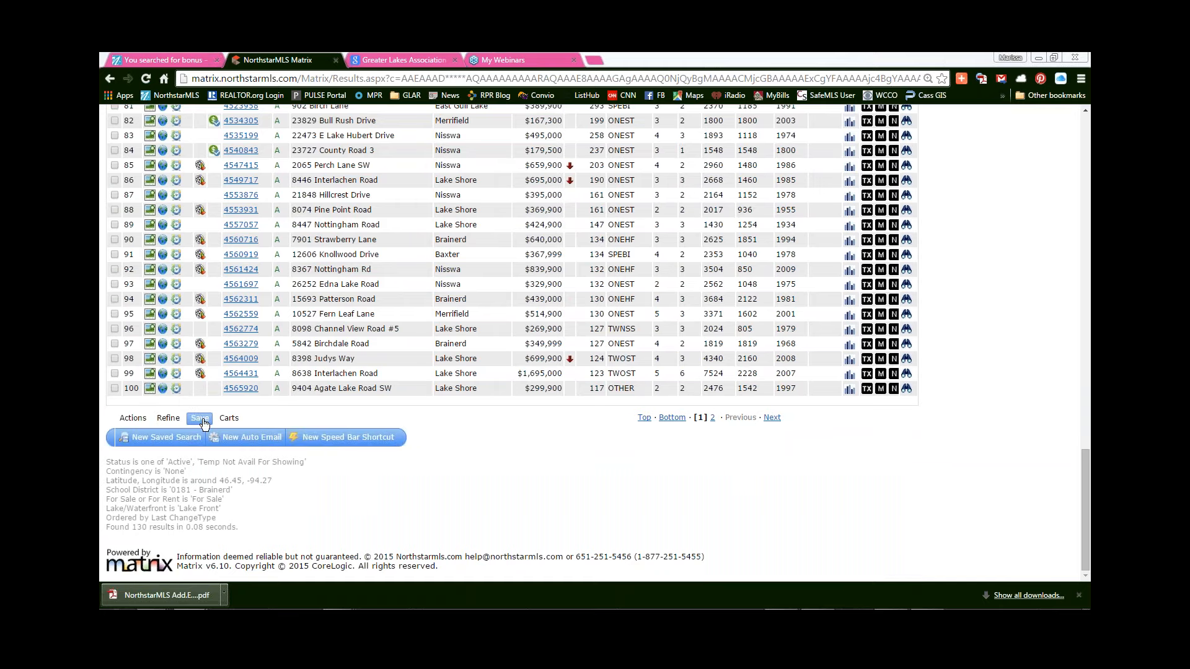
pyautogui.click(388, 438)
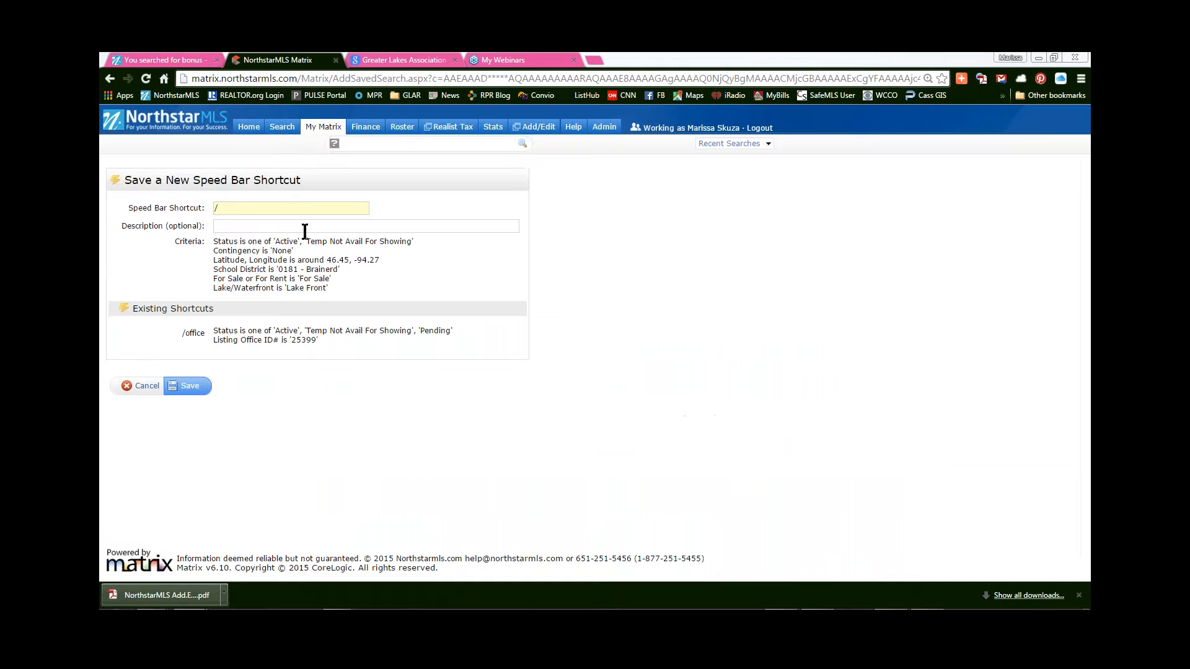
# Name the shortcut /181lakefrontmap, check its listed criteria, leave the description empty and save it.
pyautogui.click(244, 211)
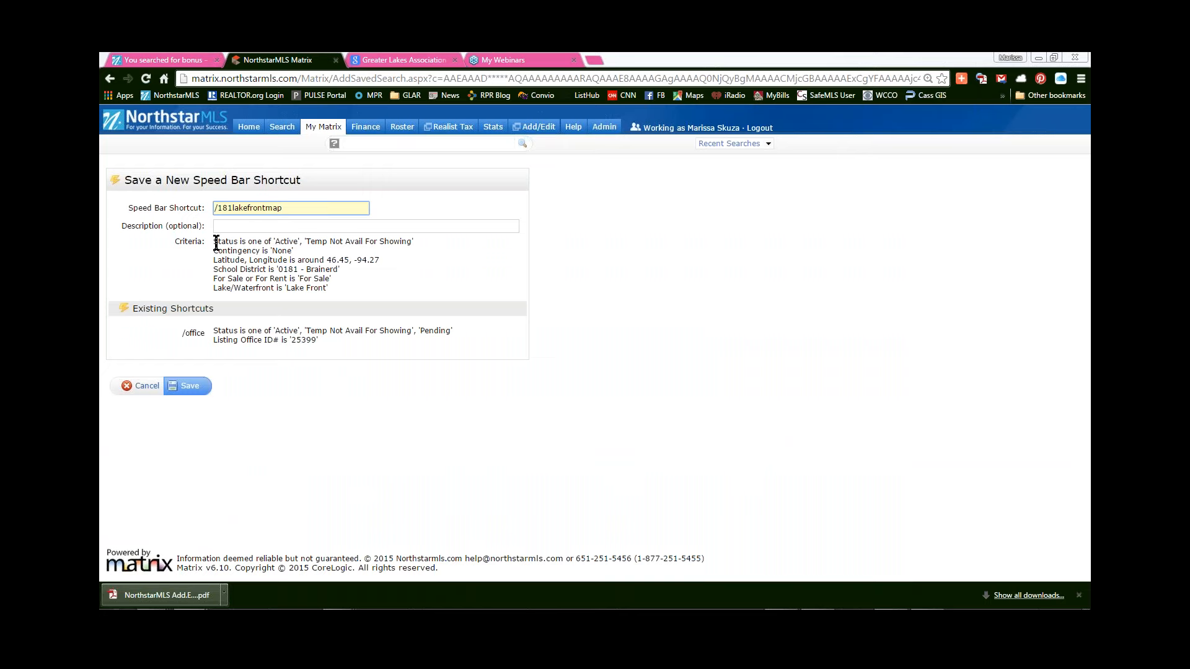
pyautogui.moveTo(216, 243); pyautogui.dragTo(333, 291)
pyautogui.click(333, 292)
pyautogui.click(256, 224)
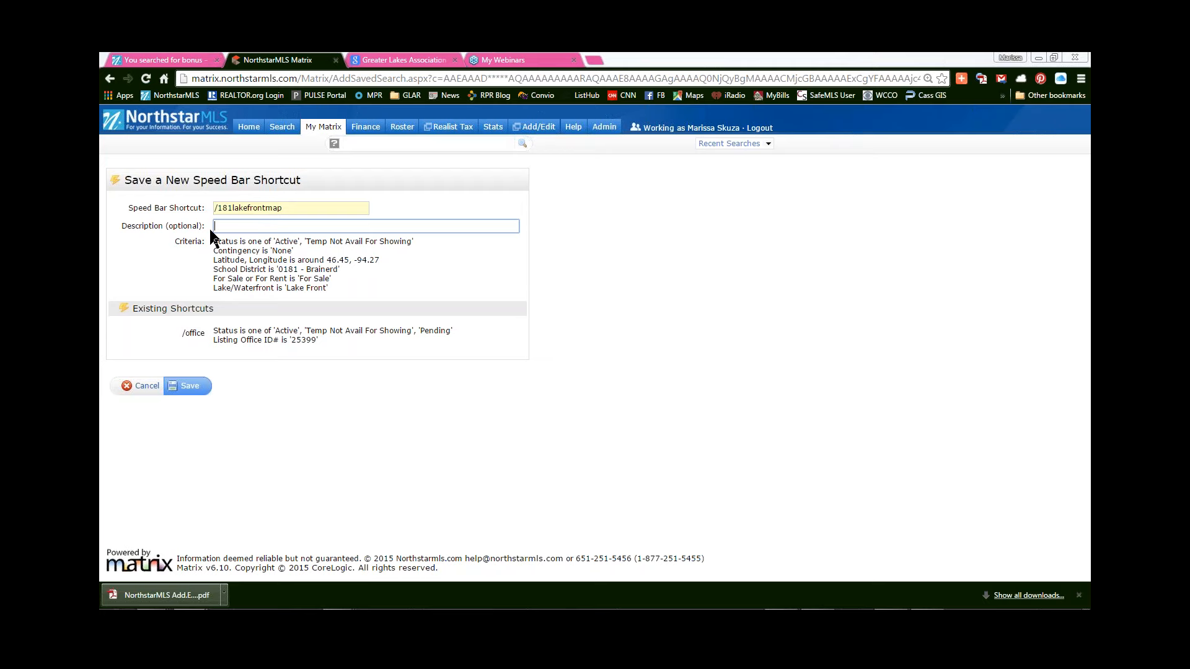
pyautogui.moveTo(217, 259); pyautogui.dragTo(388, 259)
pyautogui.click(400, 262)
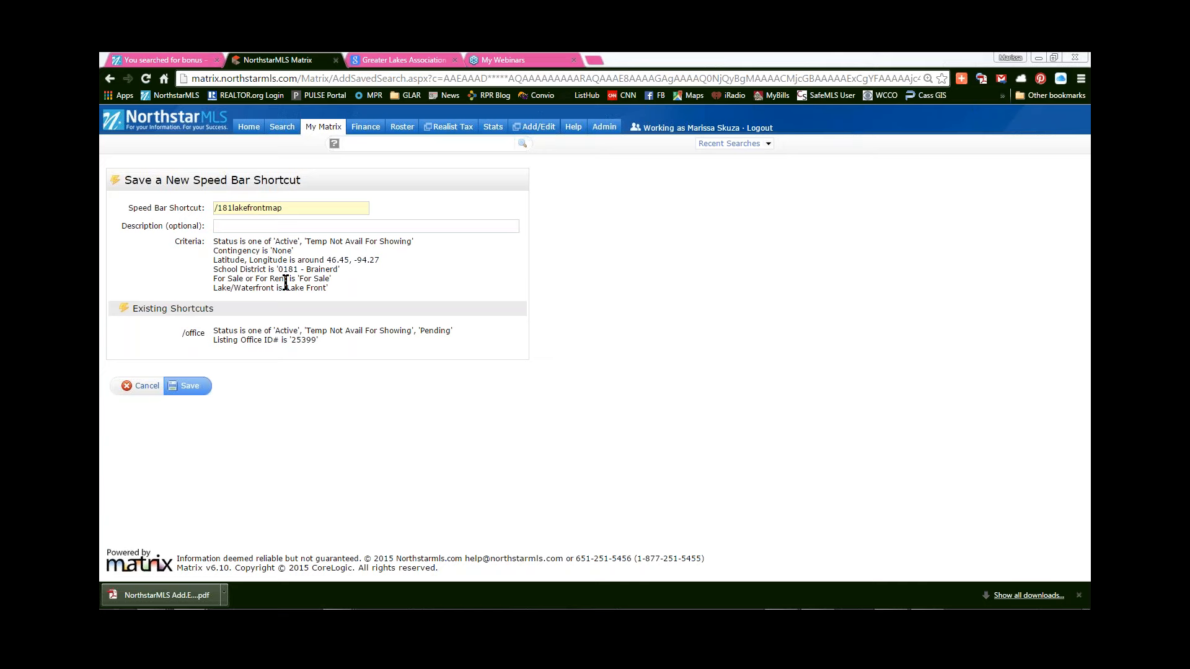
pyautogui.click(188, 387)
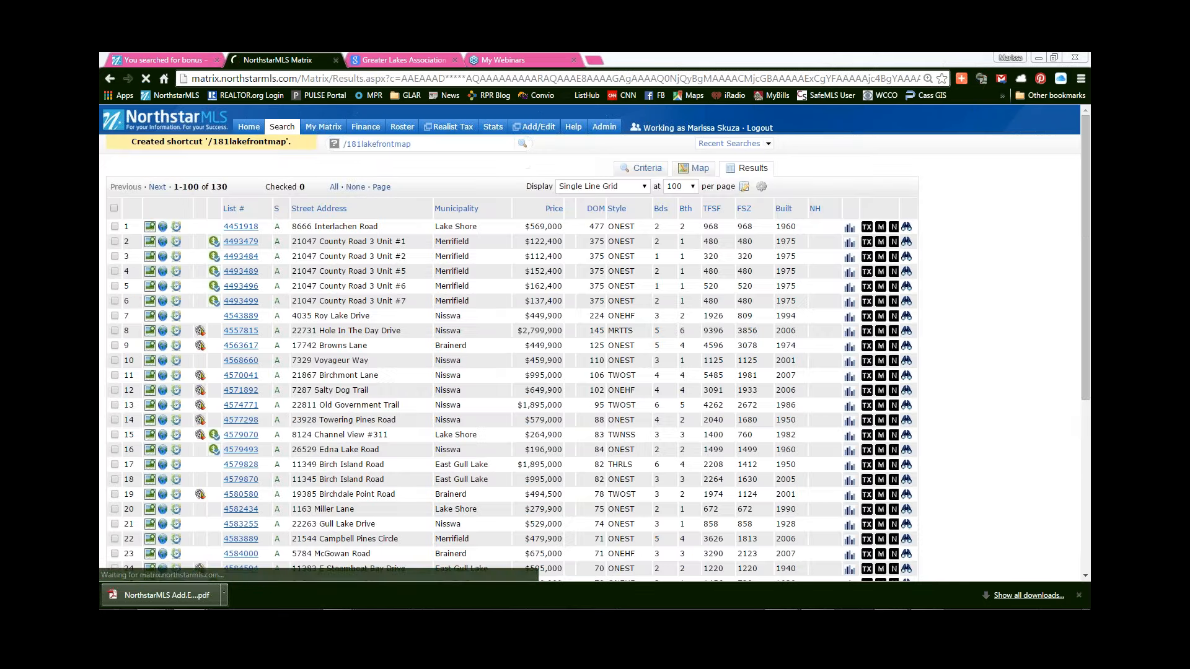
# Open the Agent Roster search page and place the cursor in its Speed Bar.
pyautogui.moveTo(245, 132)
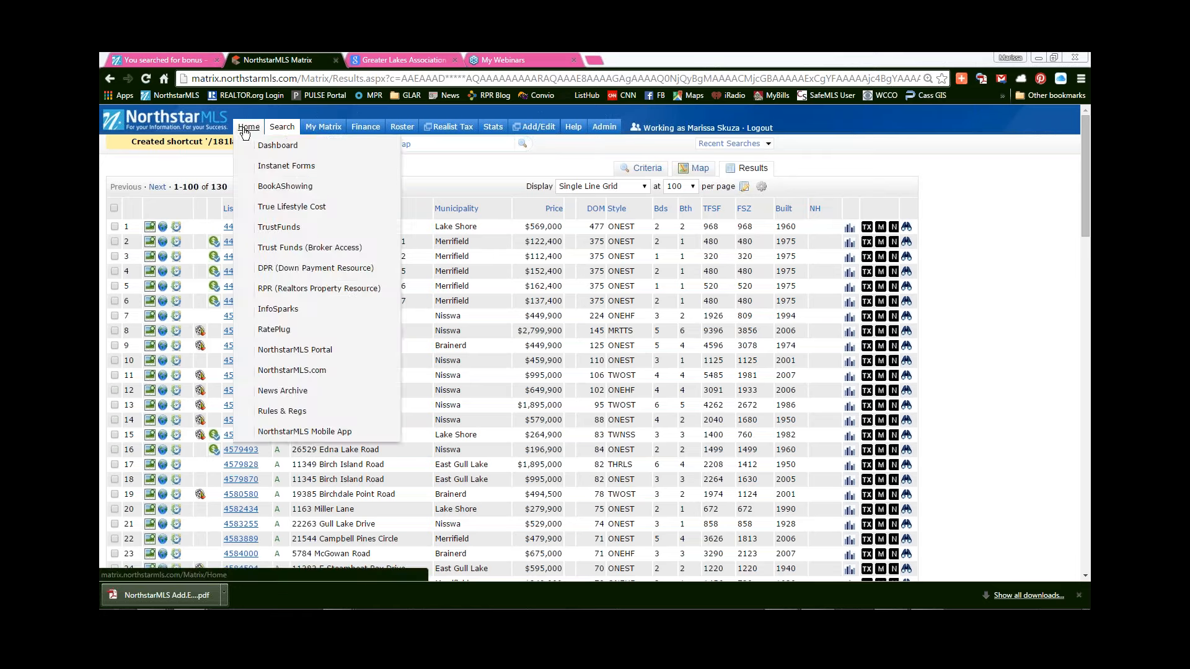
pyautogui.moveTo(394, 133)
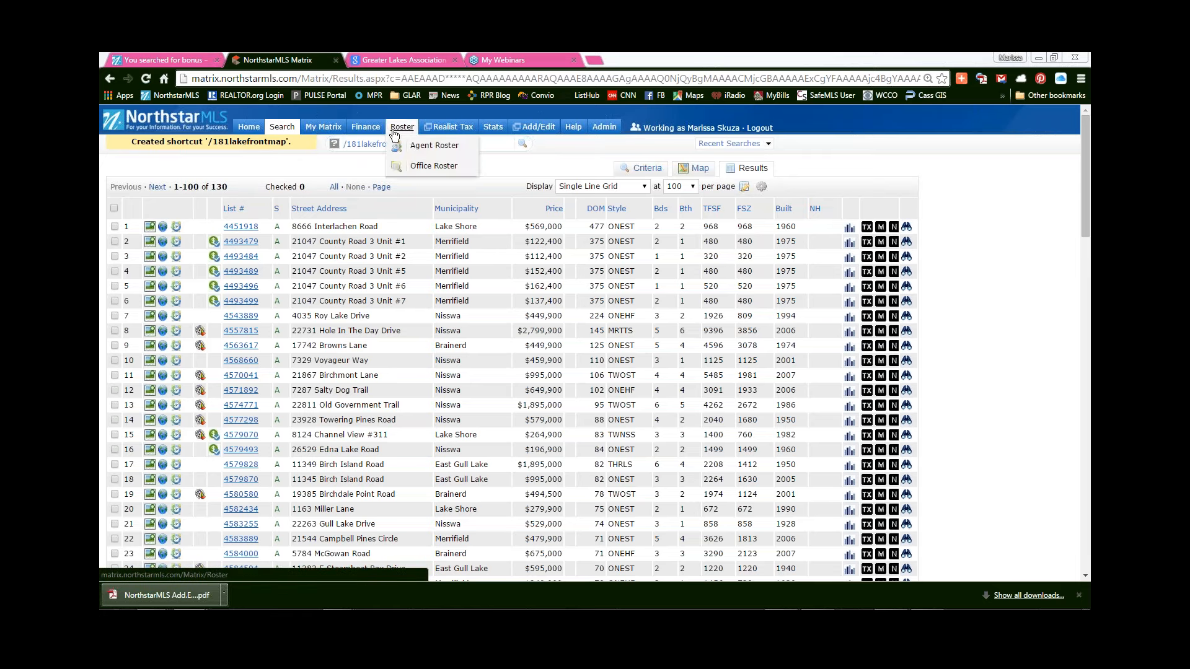
pyautogui.click(427, 152)
pyautogui.moveTo(365, 131)
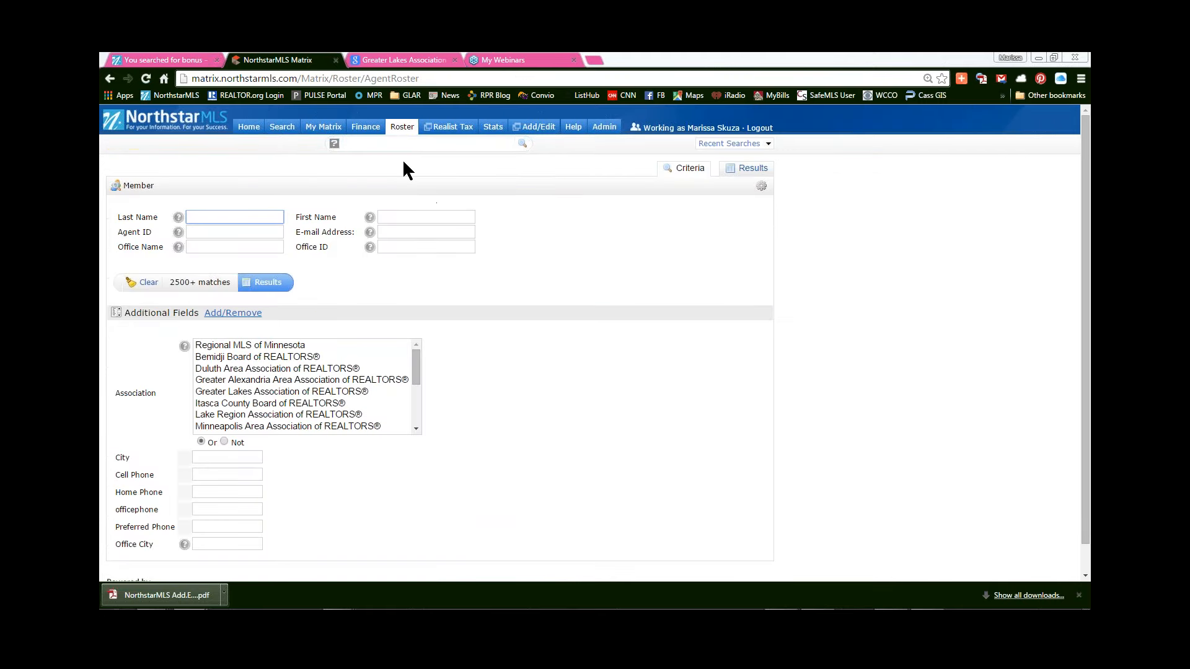
pyautogui.click(389, 149)
# Open the Manage Speed Bar Shortcuts page in the settings to view the saved shortcuts.
pyautogui.moveTo(324, 127)
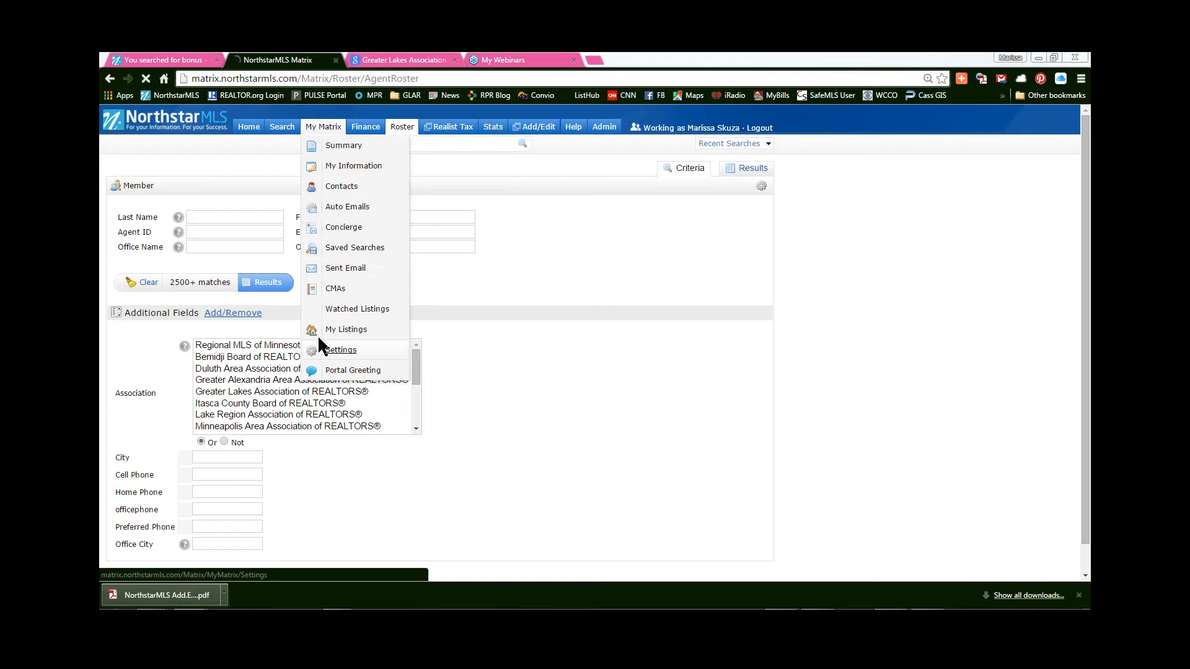
pyautogui.click(335, 349)
pyautogui.click(178, 231)
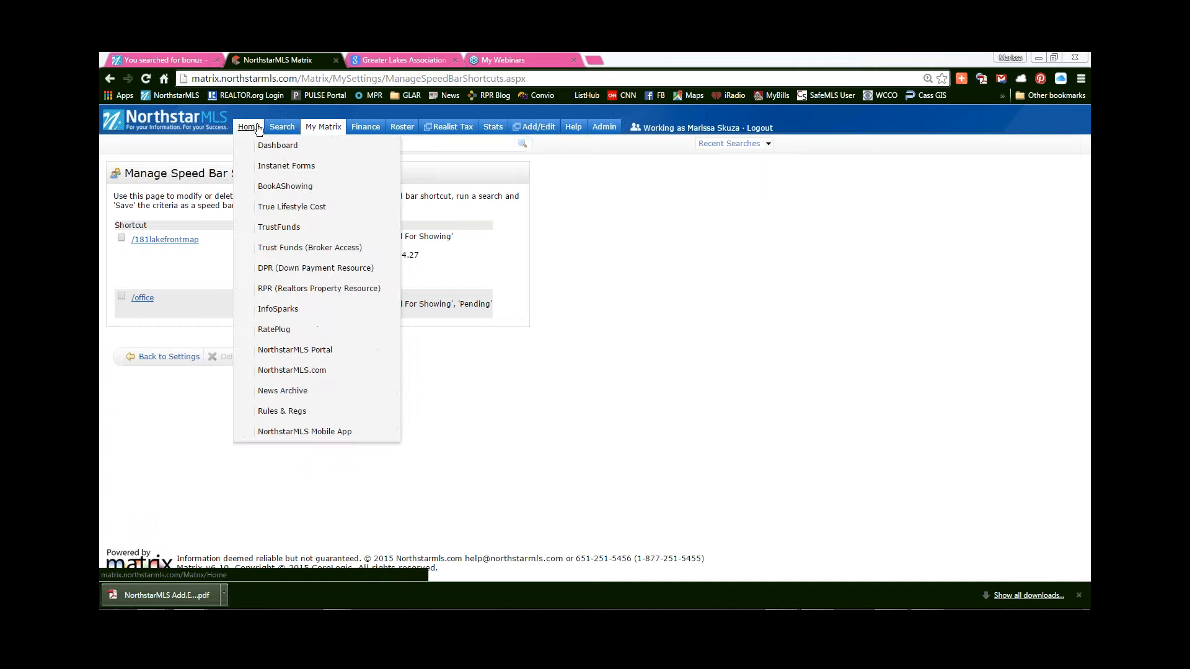
# Run the /181lakefrontmap Speed Bar shortcut from the Roster page and open its search criteria.
pyautogui.click(411, 132)
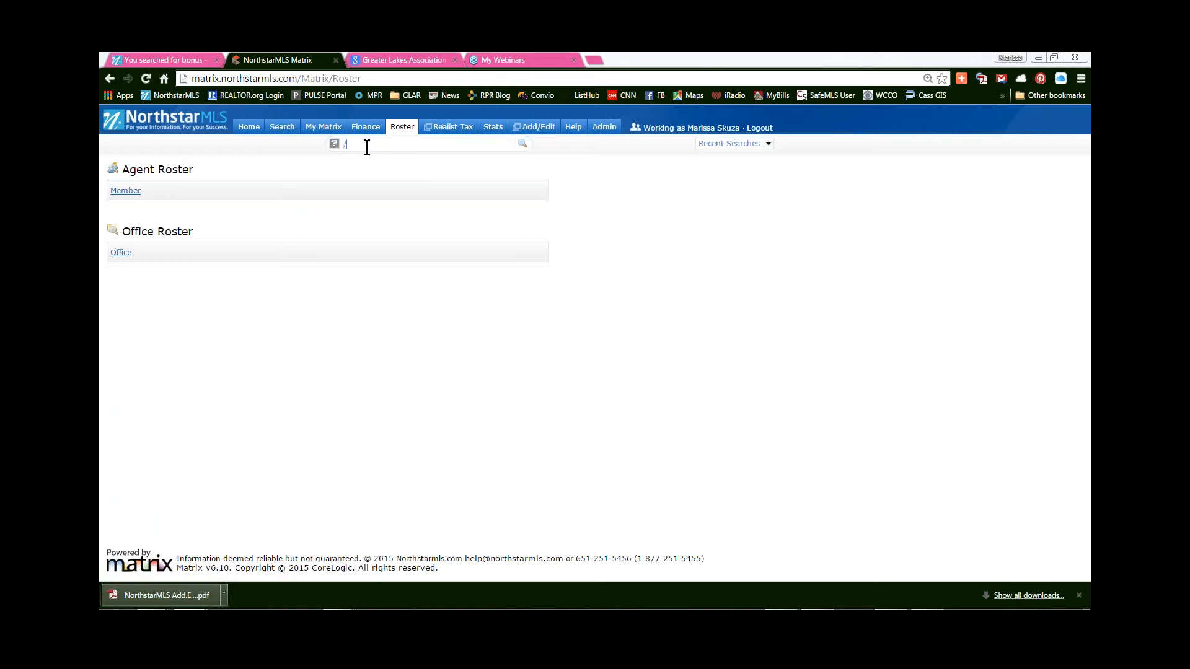
pyautogui.write('1lakefrob')
pyautogui.press('BackSpace')
pyautogui.write('ntmap')
pyautogui.press('Return')
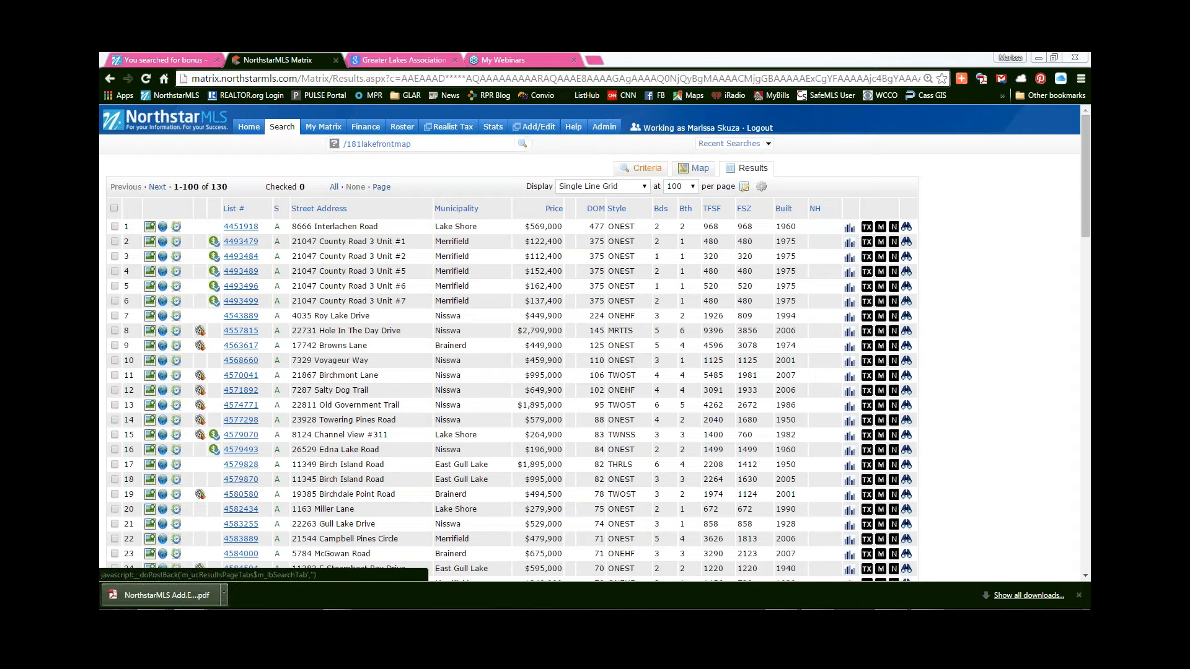
pyautogui.click(644, 168)
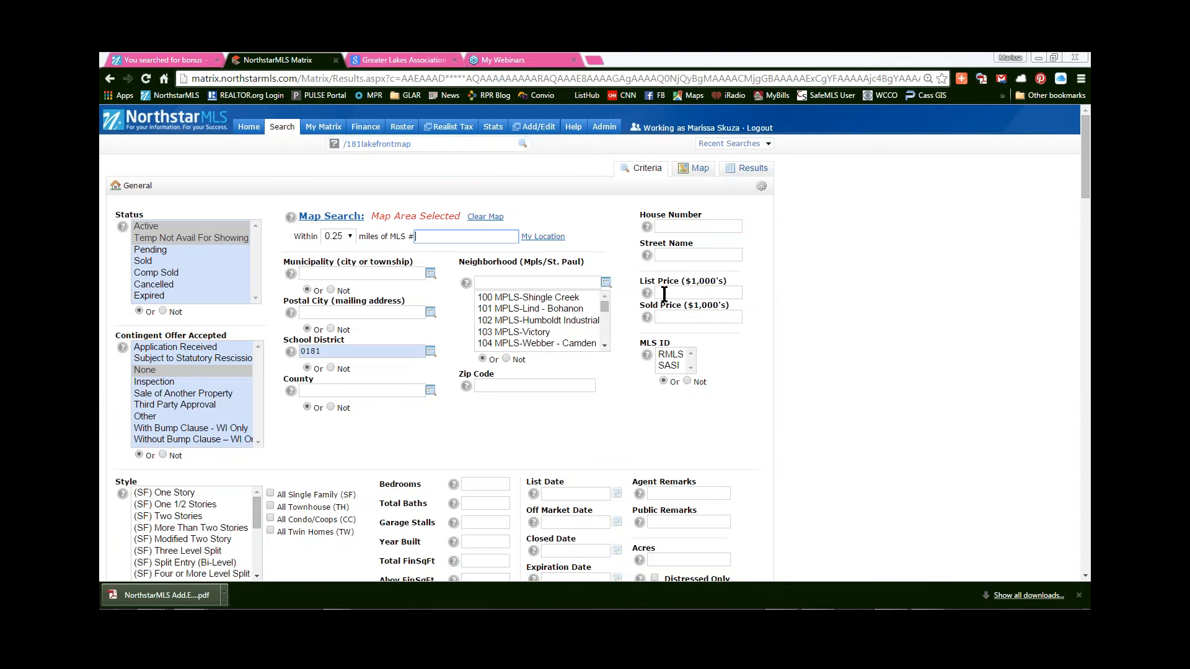
# Narrow the list price to 181-300 (in thousands) and check the match count.
pyautogui.click(685, 292)
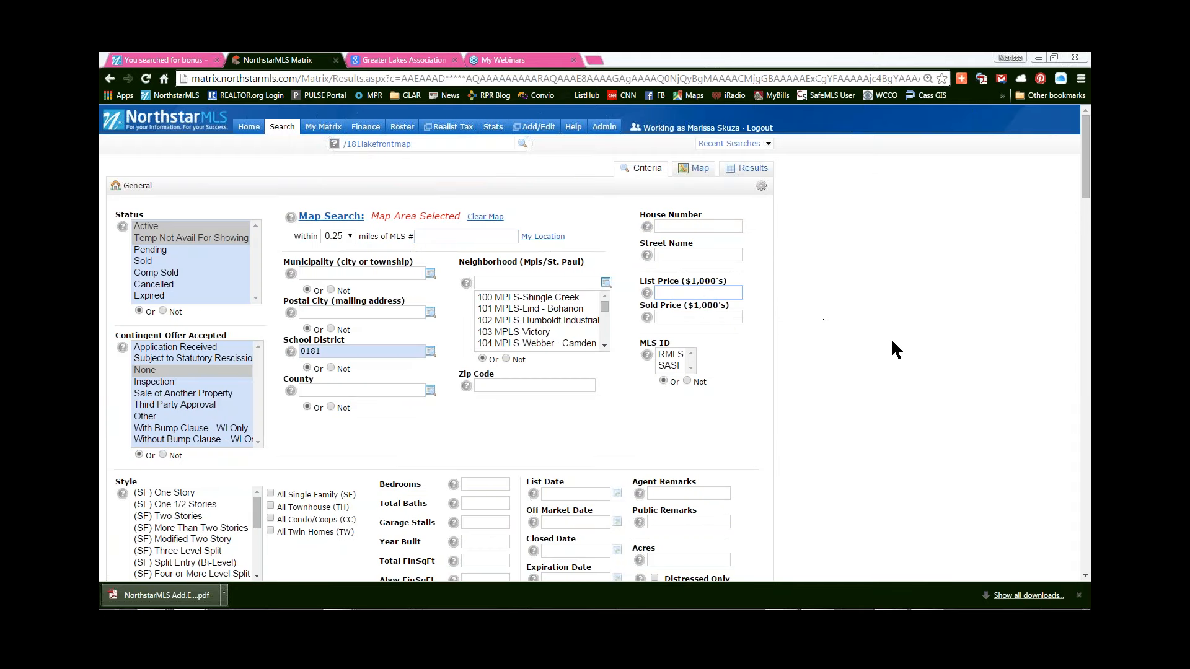
pyautogui.write('181')
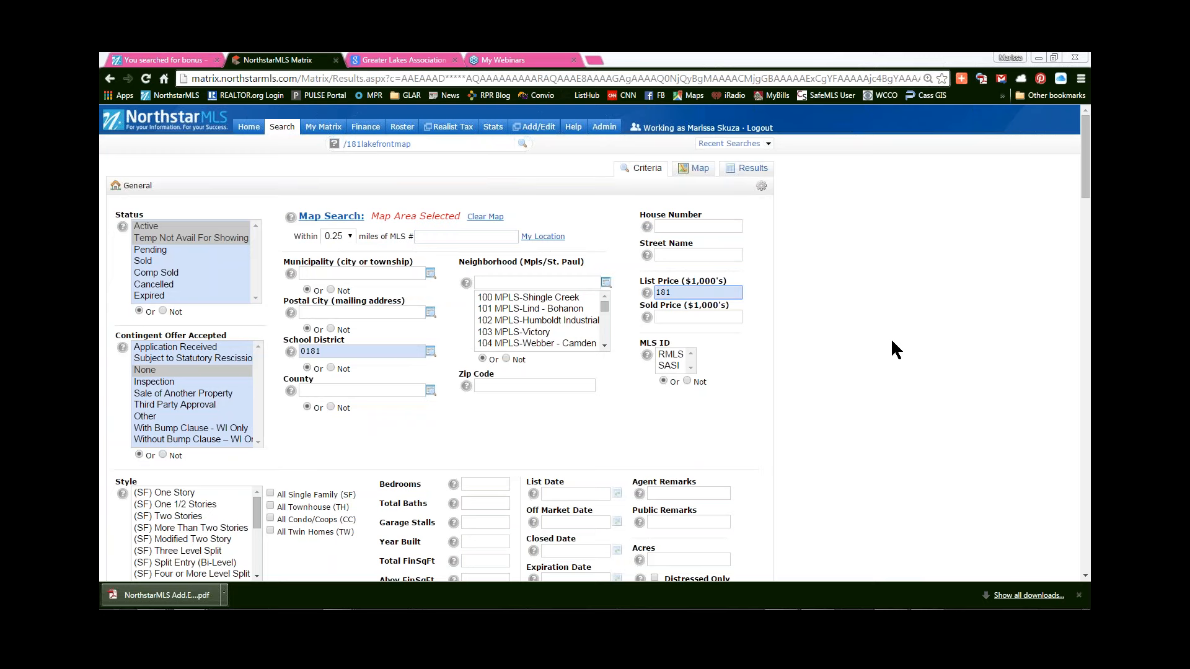
pyautogui.write('-300')
pyautogui.scroll(-10, 425, 384)
pyautogui.scroll(-3, 390, 471)
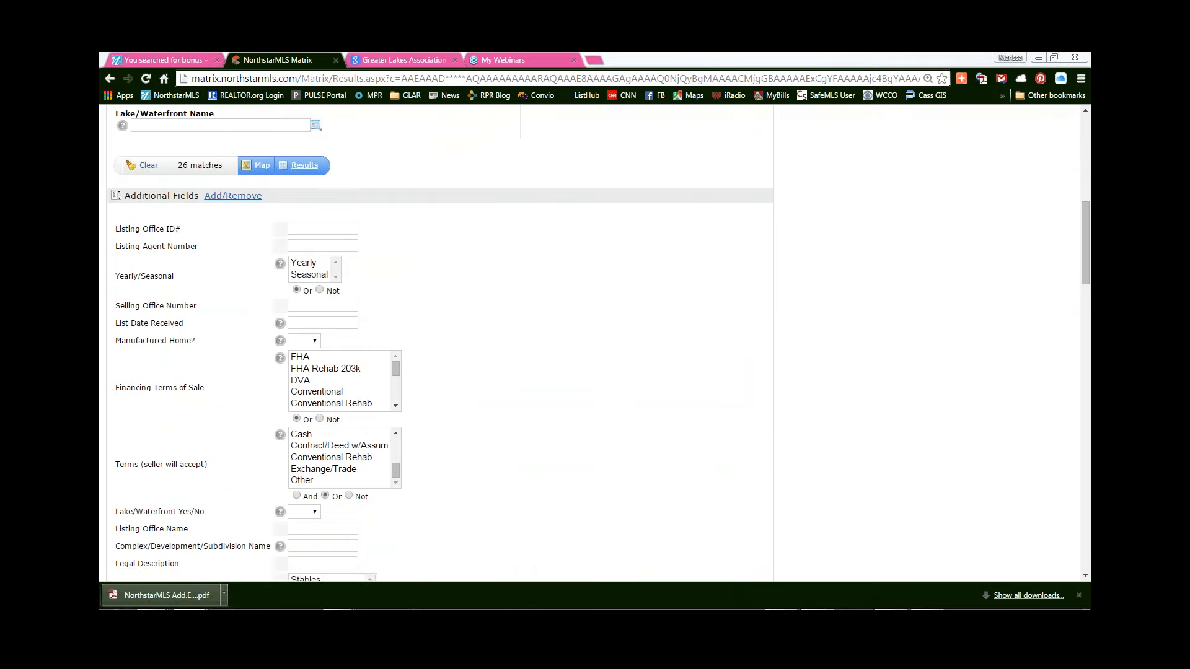
pyautogui.scroll(10, 505, 277)
pyautogui.scroll(-6, 459, 449)
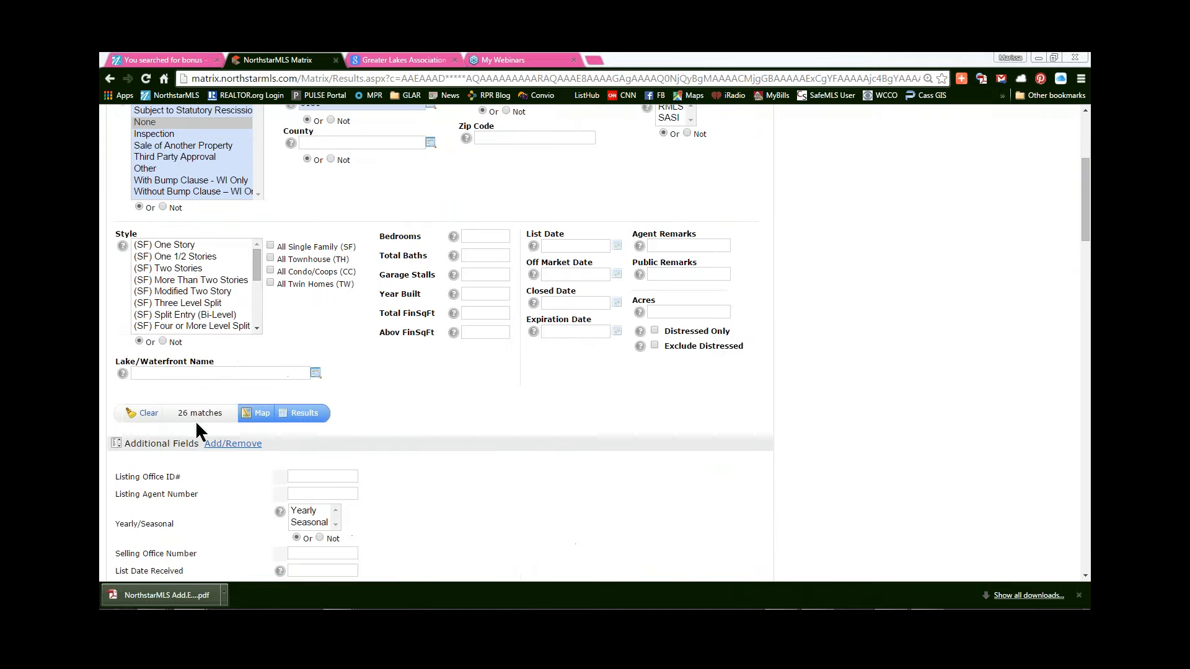
# Look up Gull among the lake names, and replace it with Margaret Lake as the Lake/Waterfront Name.
pyautogui.click(168, 372)
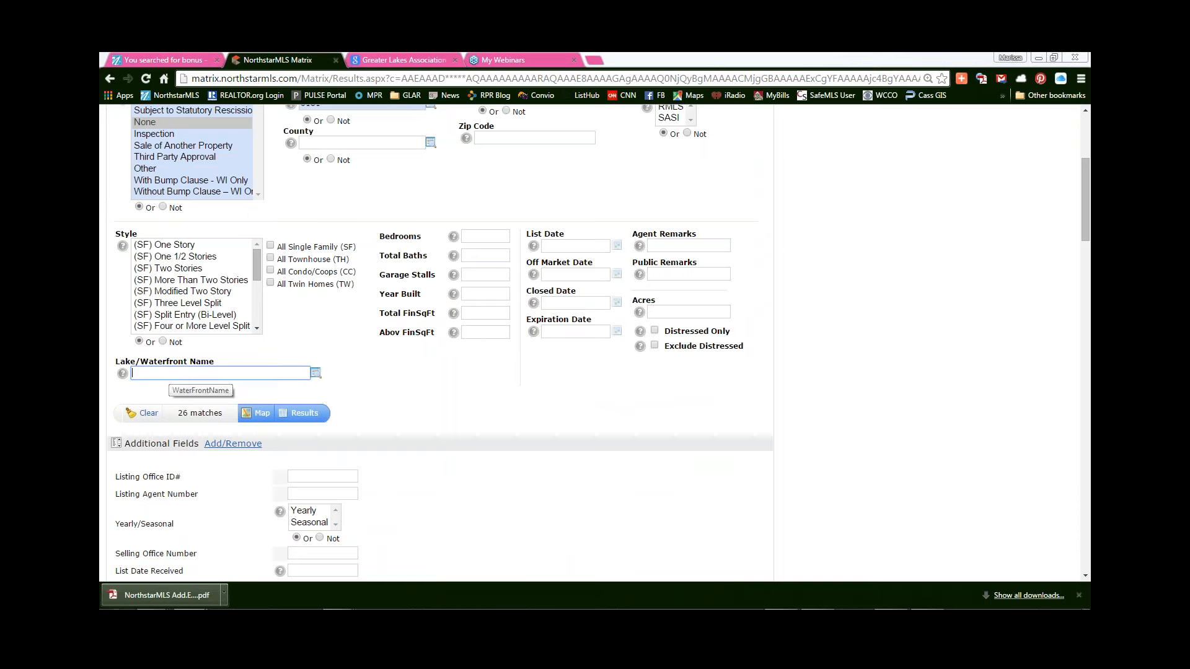
pyautogui.write('Gul')
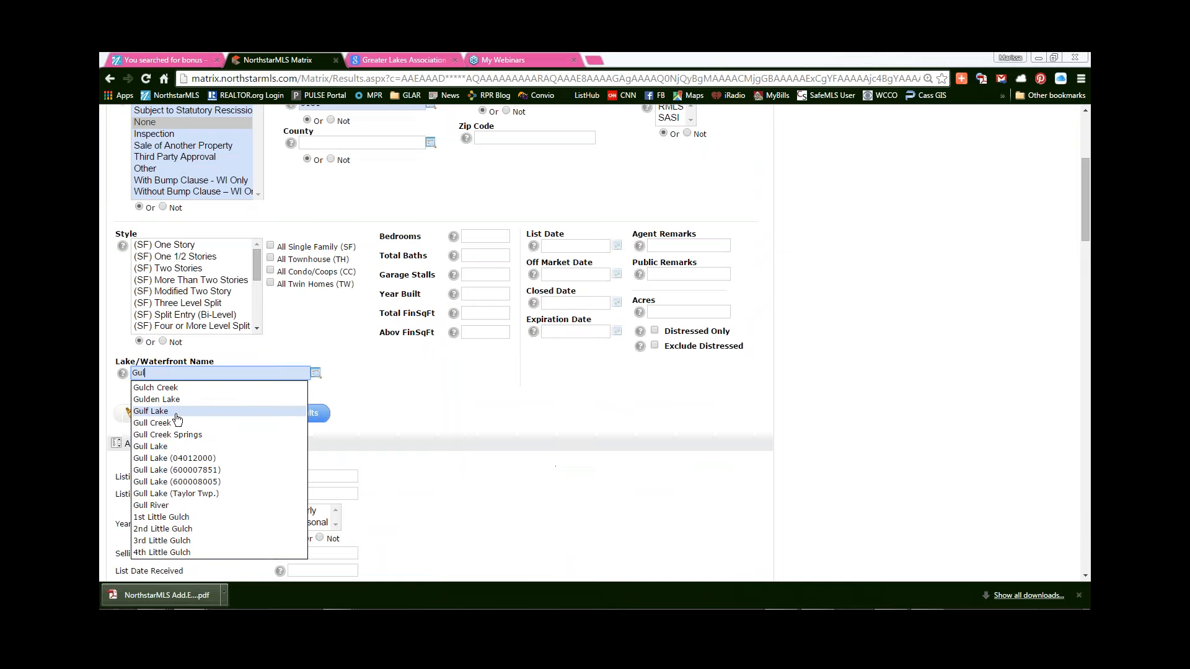
pyautogui.write('l')
pyautogui.press('BackSpace')
pyautogui.press('BackSpace')
pyautogui.press('BackSpace')
pyautogui.write('mar')
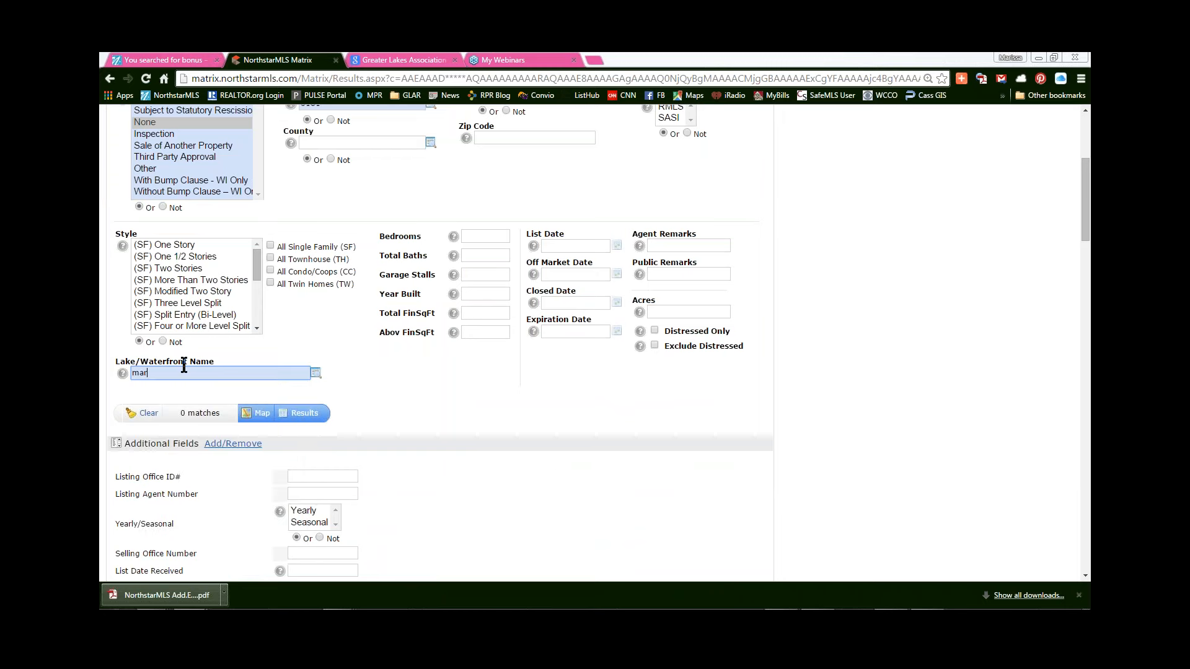
pyautogui.write('ger')
pyautogui.press('BackSpace')
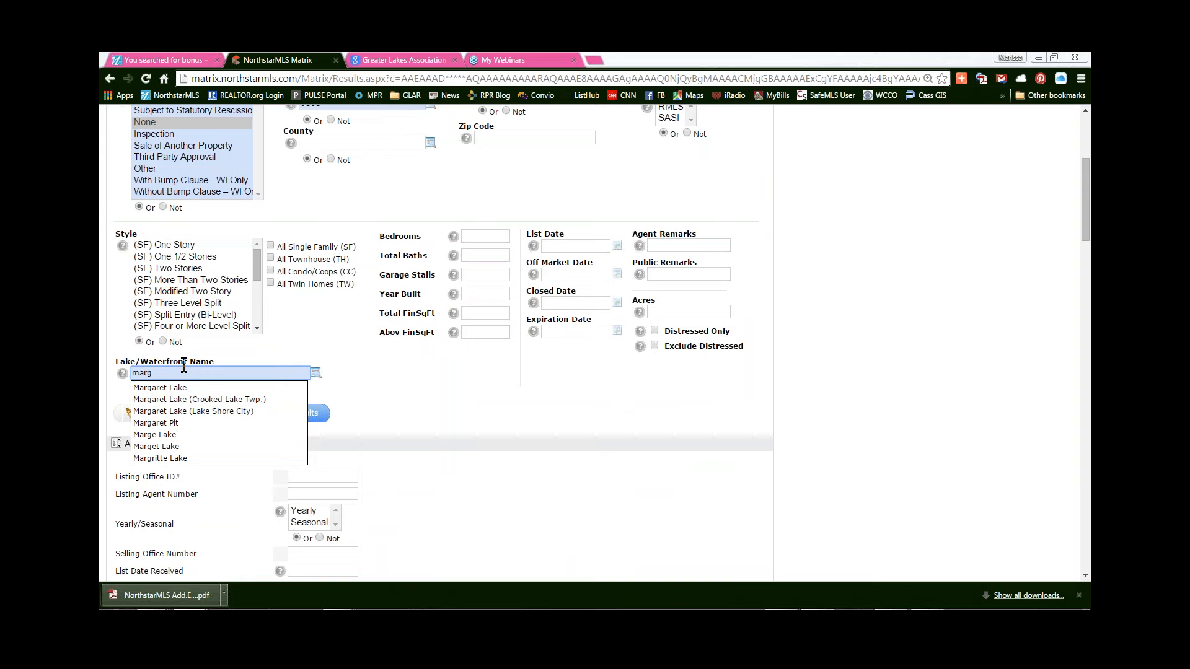
pyautogui.click(186, 387)
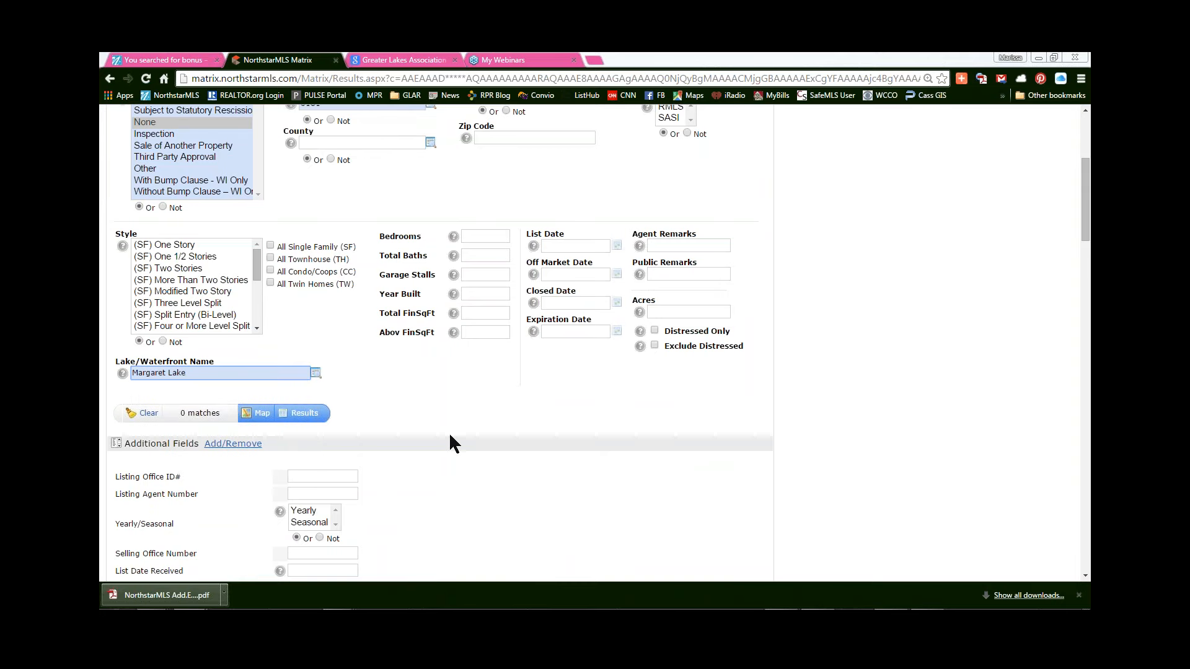
# Change the list price to 300+ (in thousands).
pyautogui.scroll(4, 665, 421)
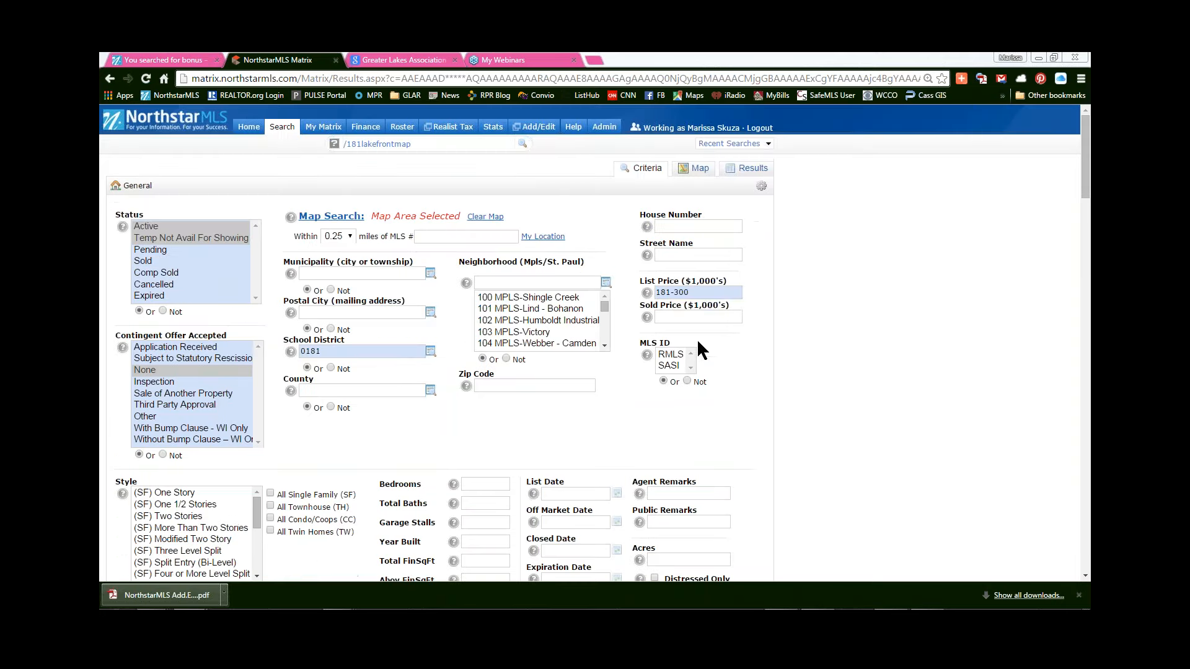
pyautogui.tripleClick(693, 293)
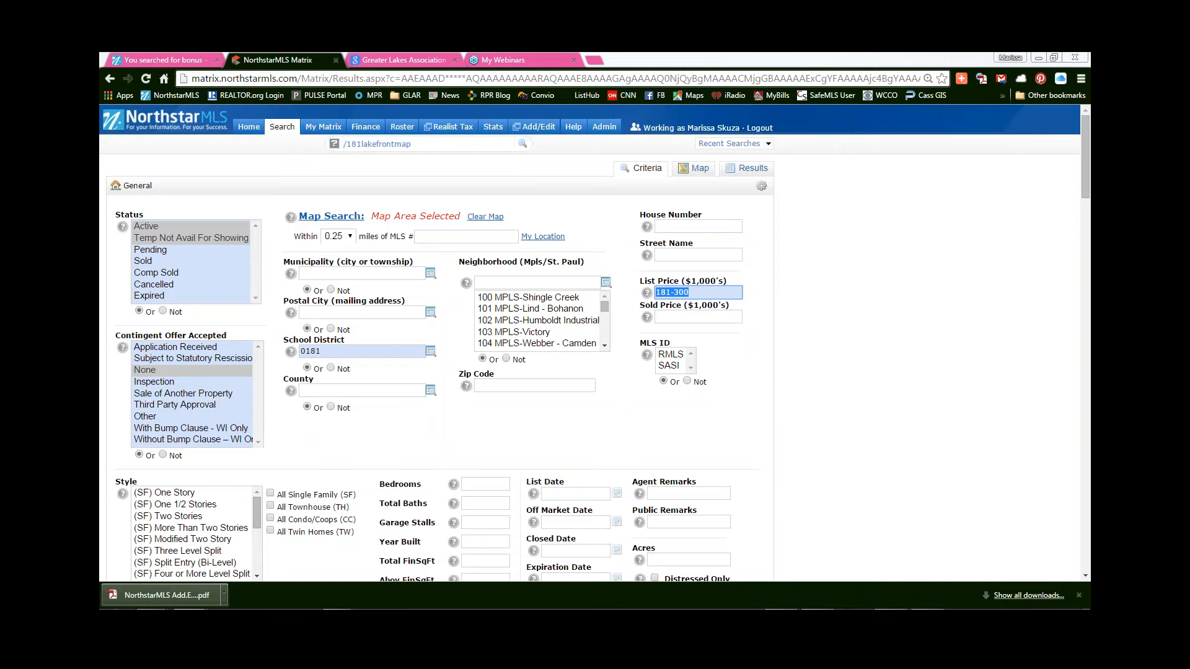
pyautogui.write('300+')
pyautogui.scroll(-8, 874, 337)
pyautogui.write('+')
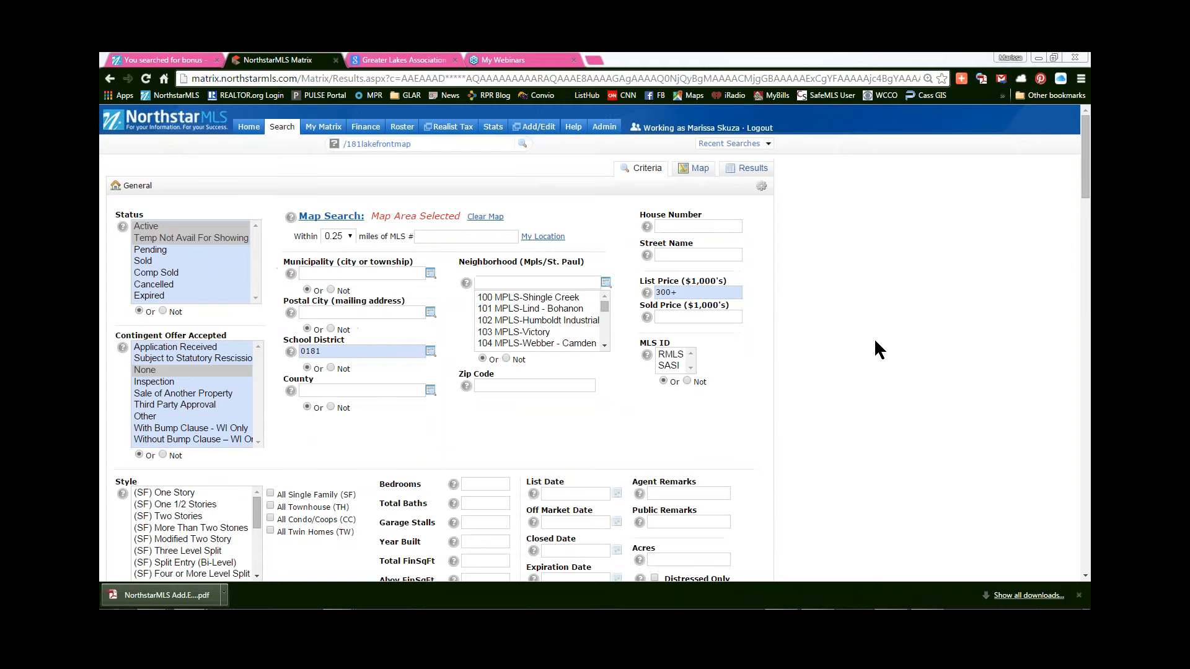
# Clear the list price and the Lake/Waterfront Name from the search criteria.
pyautogui.doubleClick(682, 292)
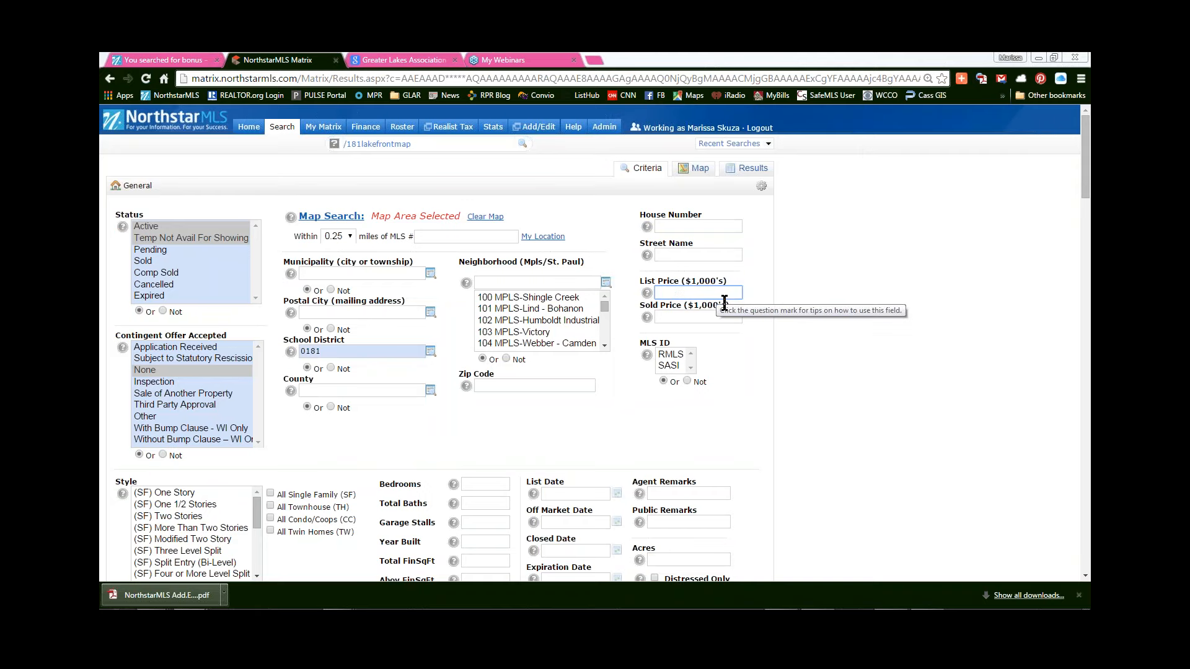
pyautogui.scroll(-8, 719, 322)
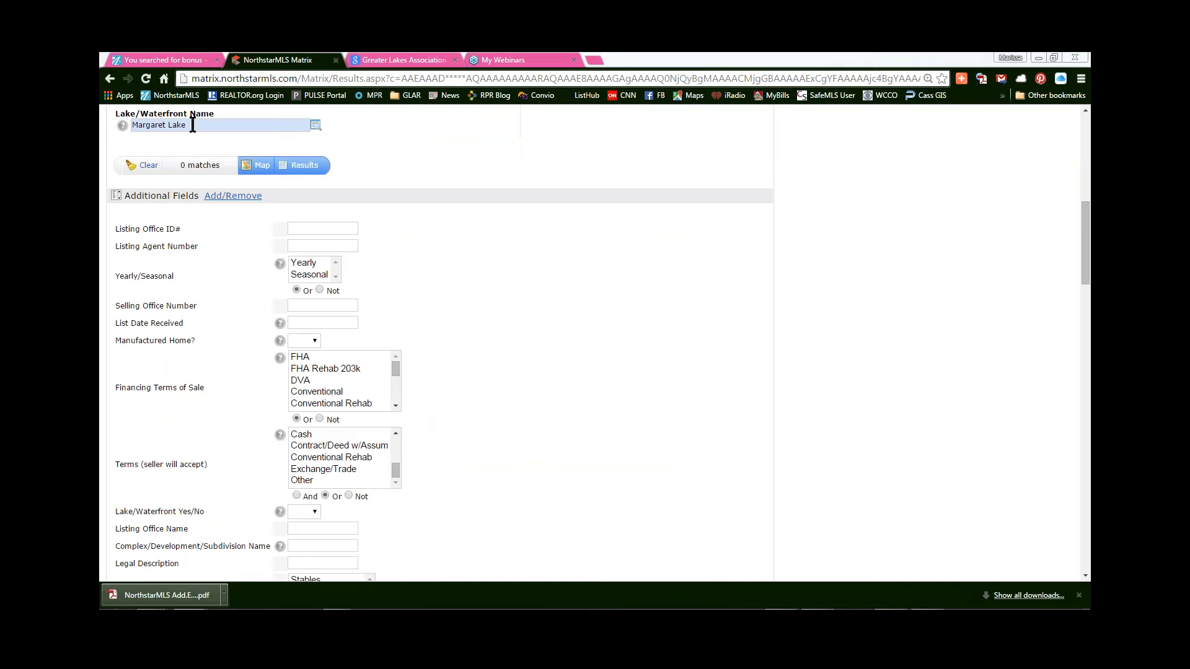
pyautogui.tripleClick(280, 132)
pyautogui.press('BackSpace')
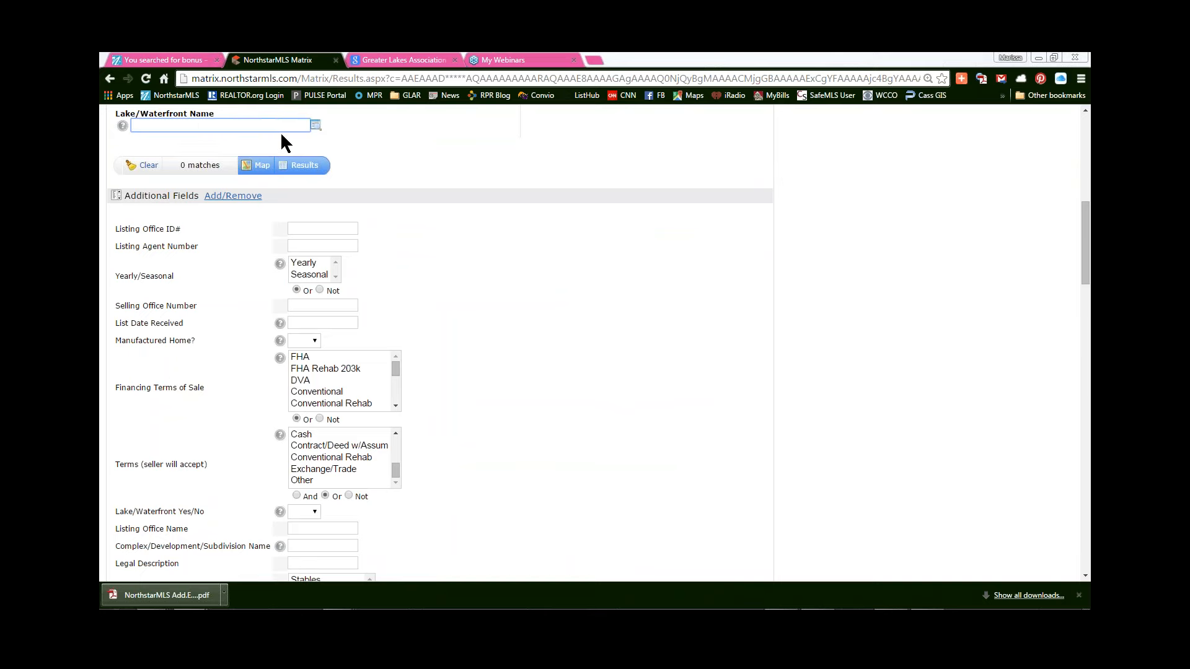
# Choose Round Lake as the Lake/Waterfront Name.
pyautogui.write('Round')
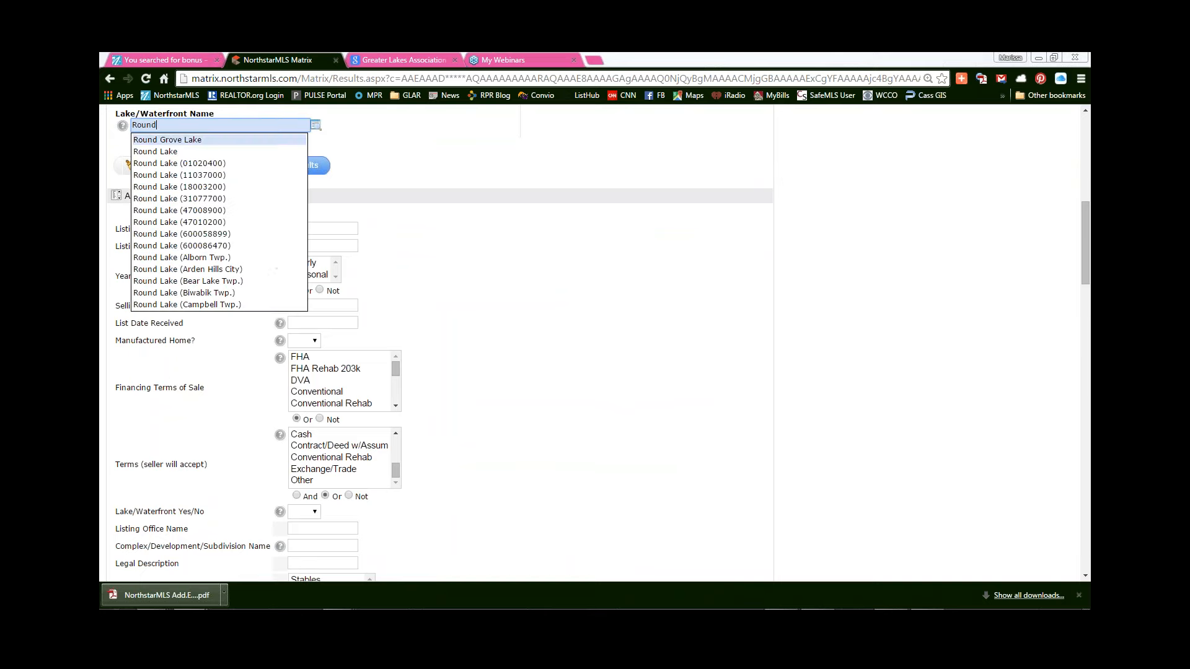
pyautogui.click(258, 151)
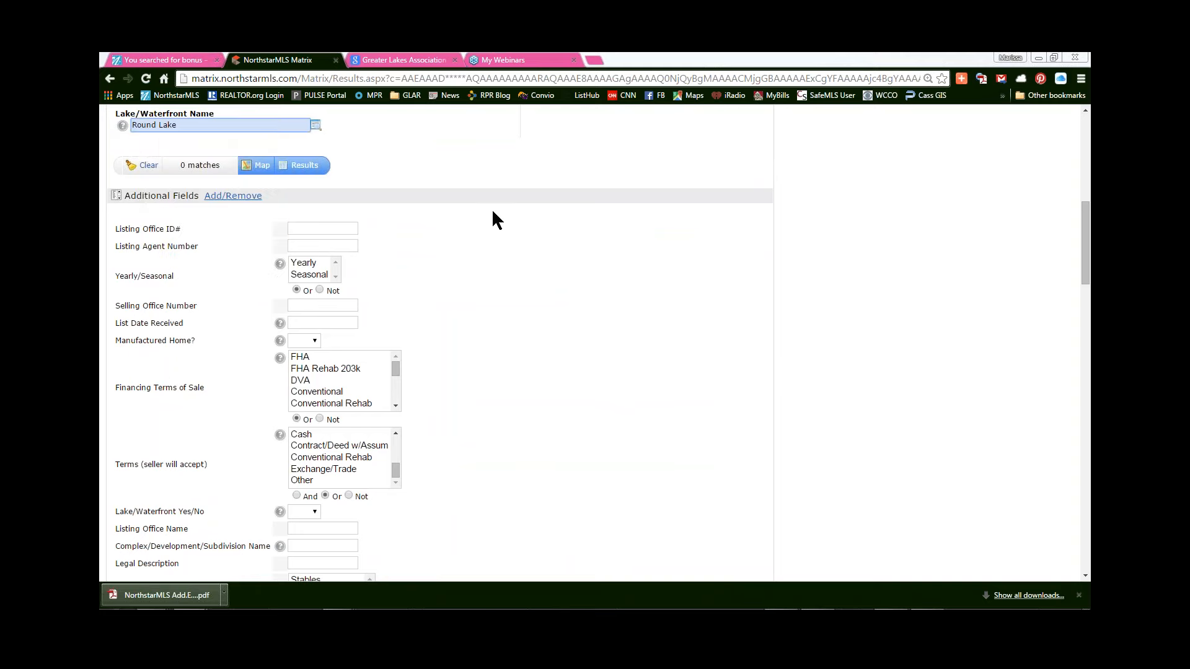
# Restrict the search to the county CROW - Crow Wing.
pyautogui.scroll(4, 526, 348)
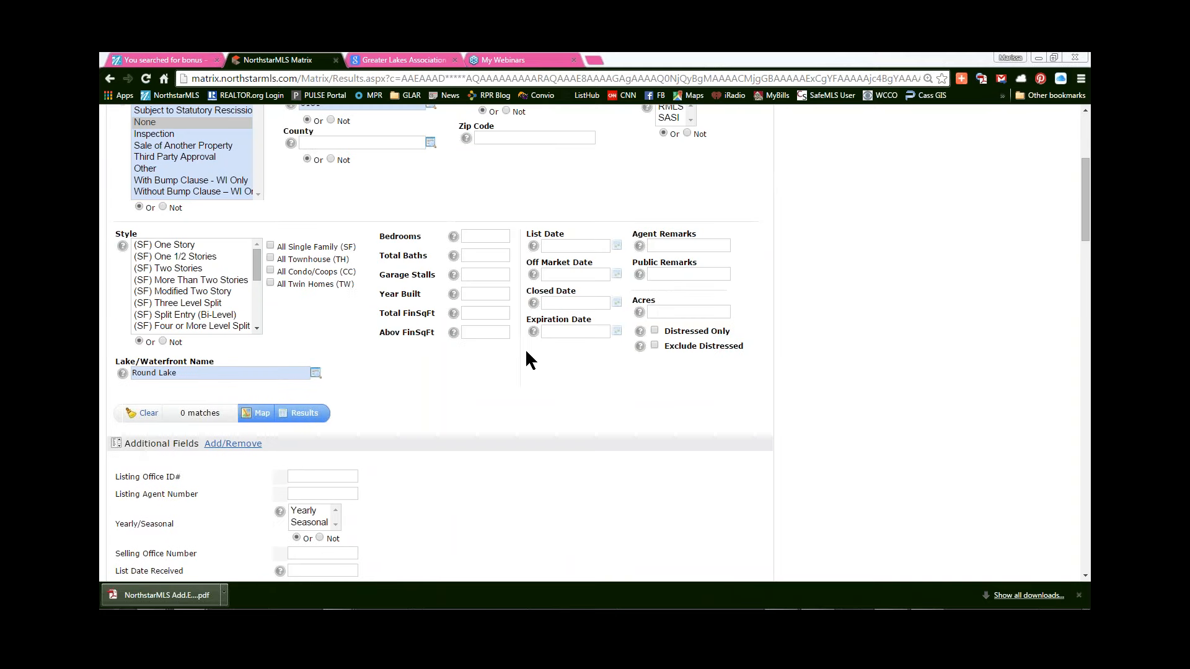
pyautogui.click(307, 143)
pyautogui.write('C')
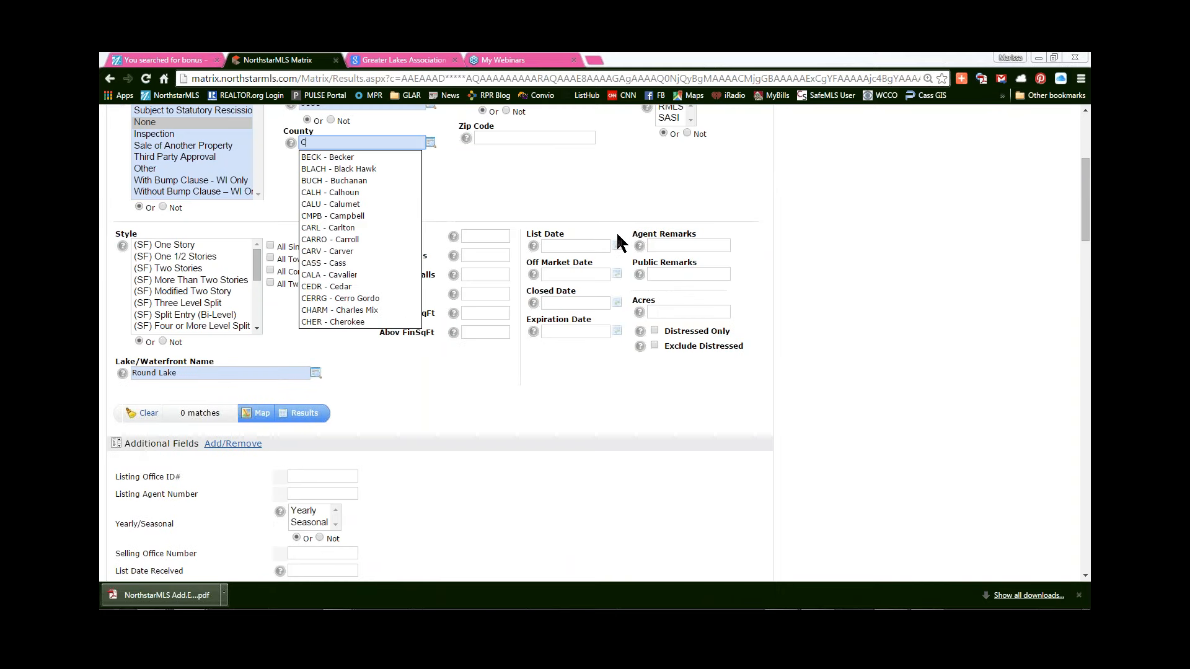
pyautogui.write('row')
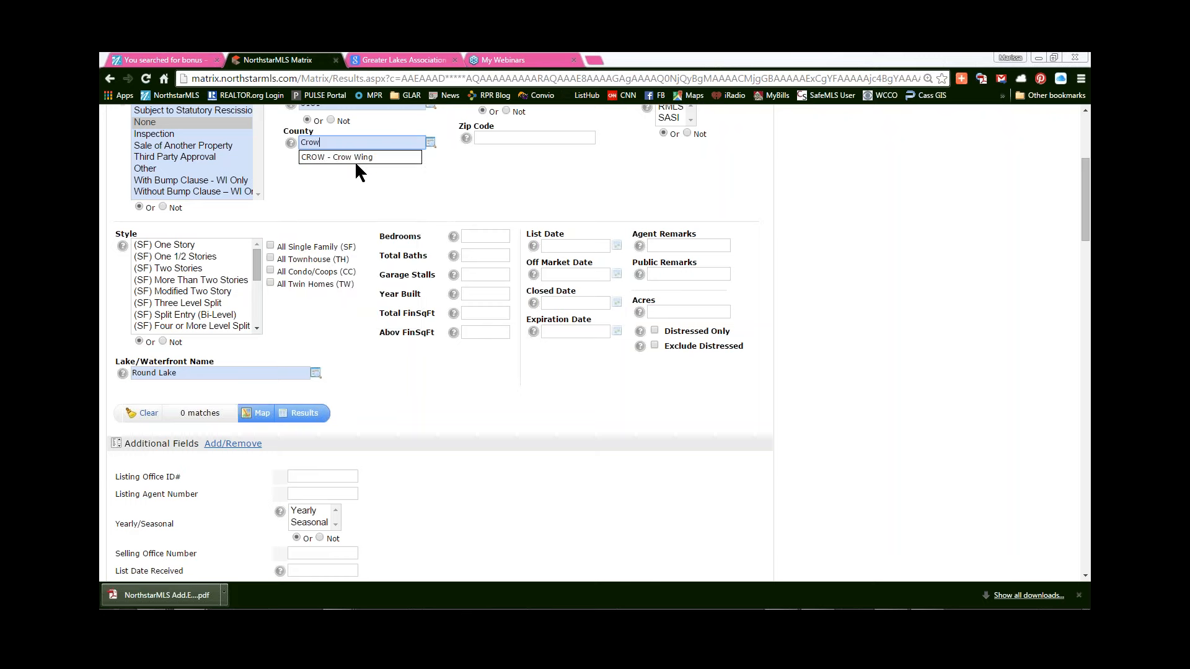
pyautogui.click(356, 160)
# Replace the lake name with Round Lake (01020400) from the suggestions narrowed by county, and clear the Lake/Waterfront Name again.
pyautogui.click(266, 372)
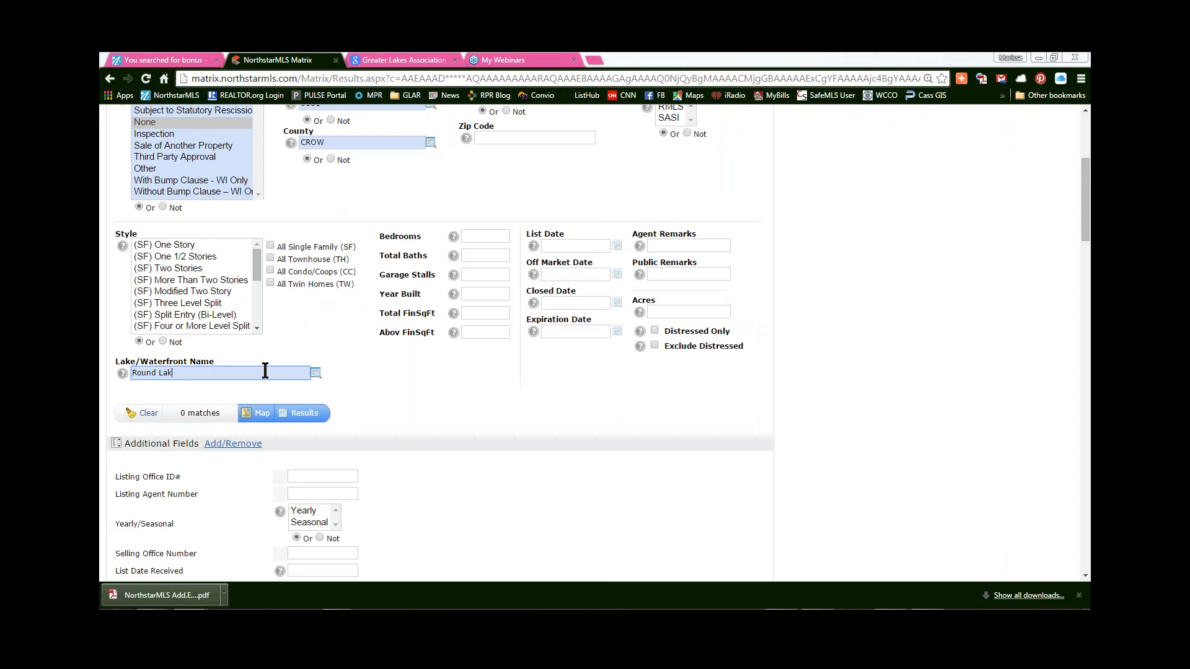
pyautogui.press('BackSpace')
pyautogui.press('BackSpace')
pyautogui.press('BackSpace')
pyautogui.press('BackSpace')
pyautogui.press('BackSpace')
pyautogui.press('BackSpace')
pyautogui.press('BackSpace')
pyautogui.press('BackSpace')
pyautogui.press('BackSpace')
pyautogui.write('Round')
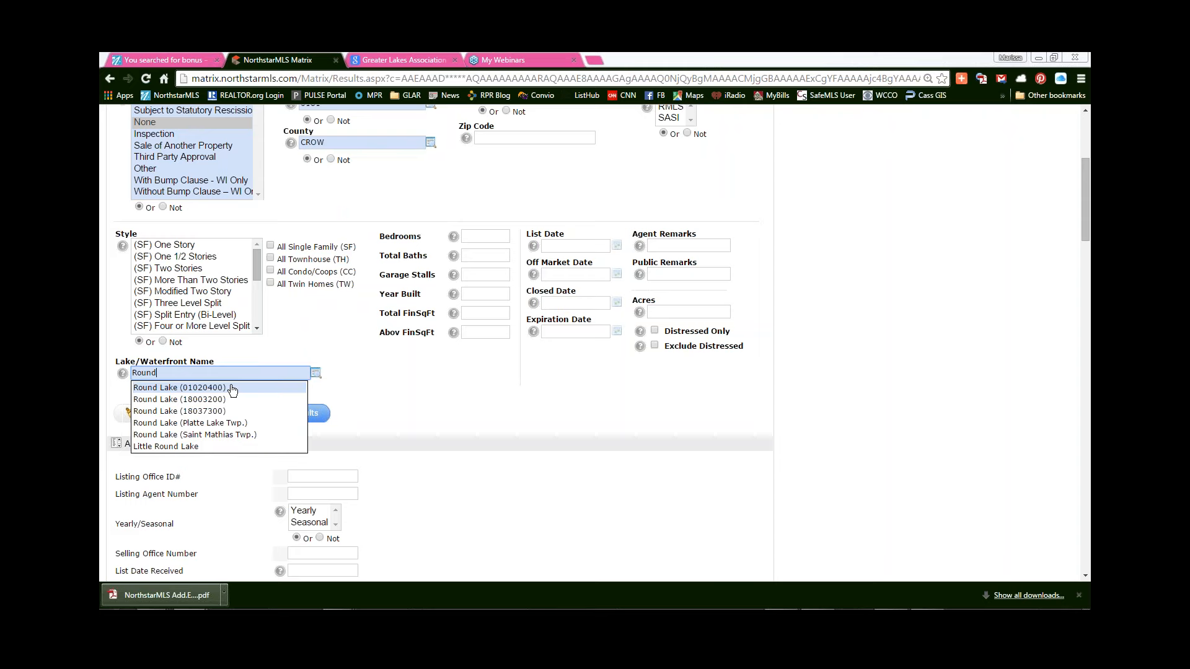
pyautogui.click(233, 389)
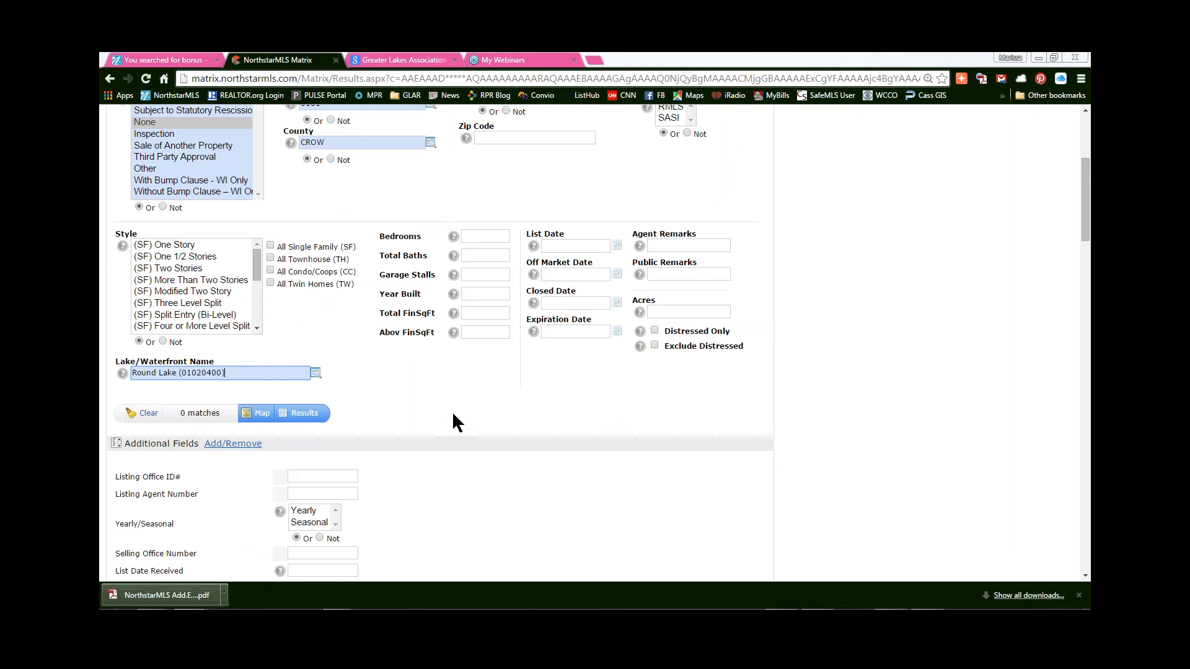
pyautogui.tripleClick(178, 372)
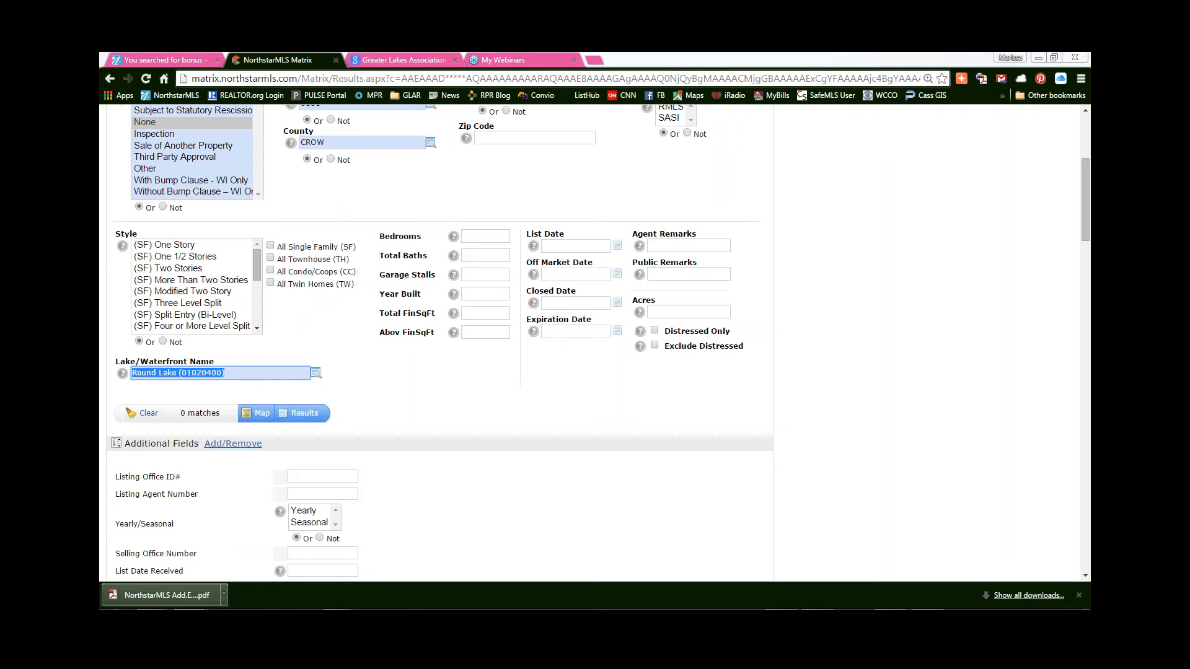
pyautogui.press('BackSpace')
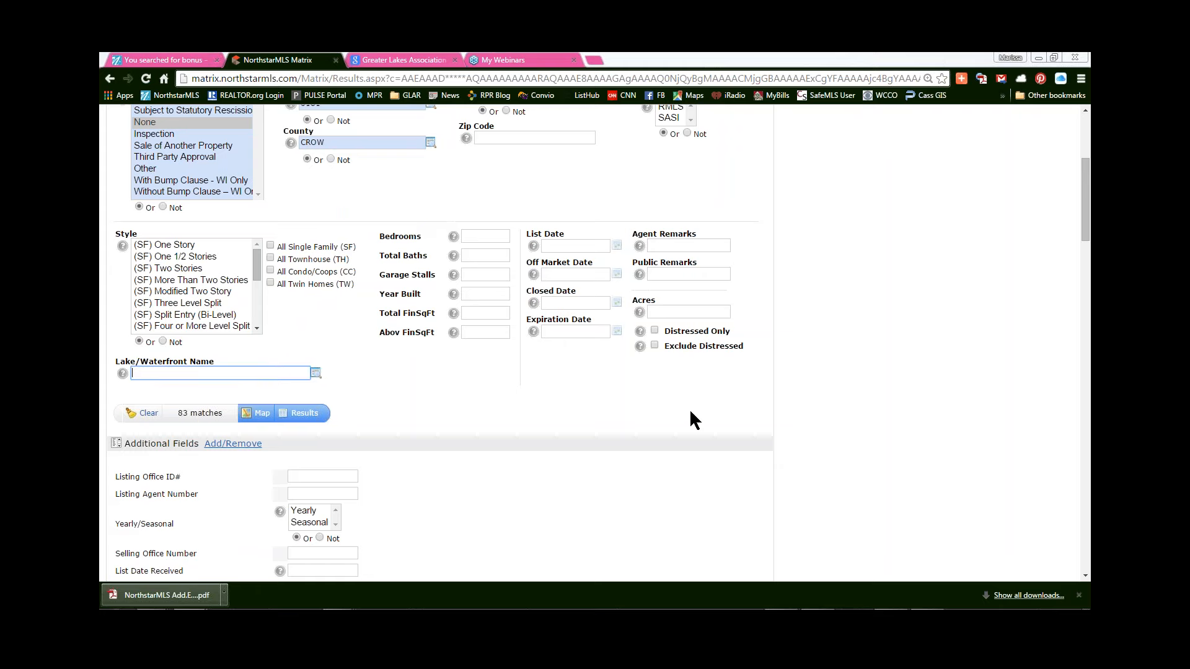
# Set Bedrooms to 2+ and display the matching listings as results.
pyautogui.scroll(4, 689, 420)
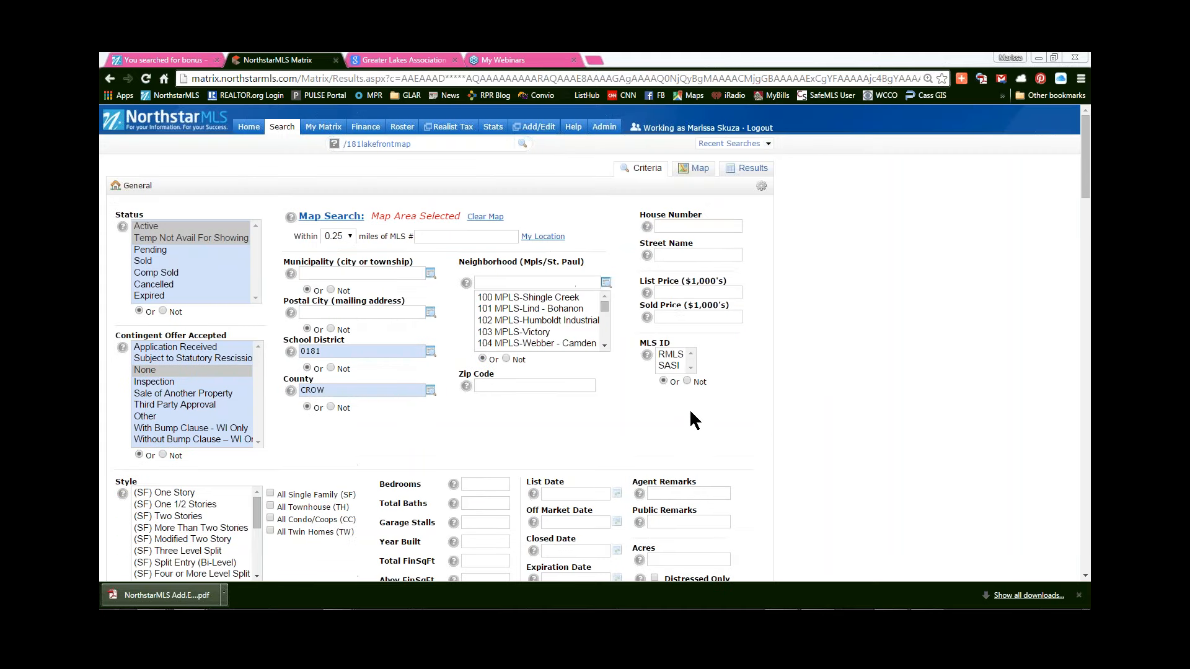
pyautogui.click(494, 484)
pyautogui.write('2+')
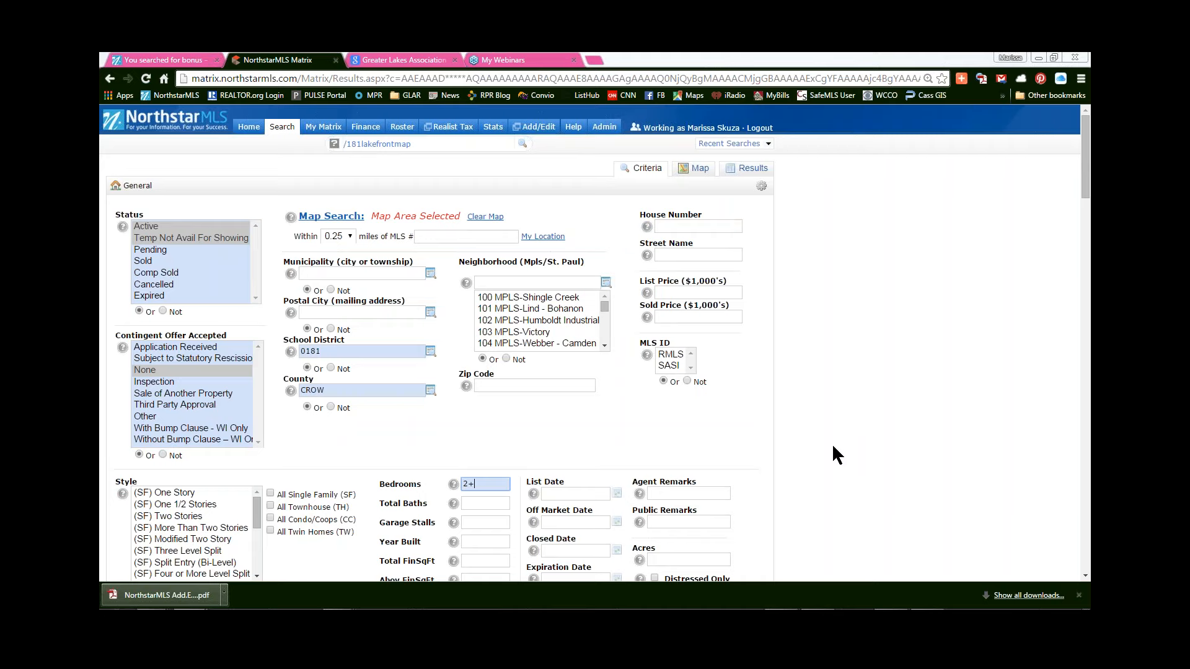
pyautogui.scroll(-4, 831, 444)
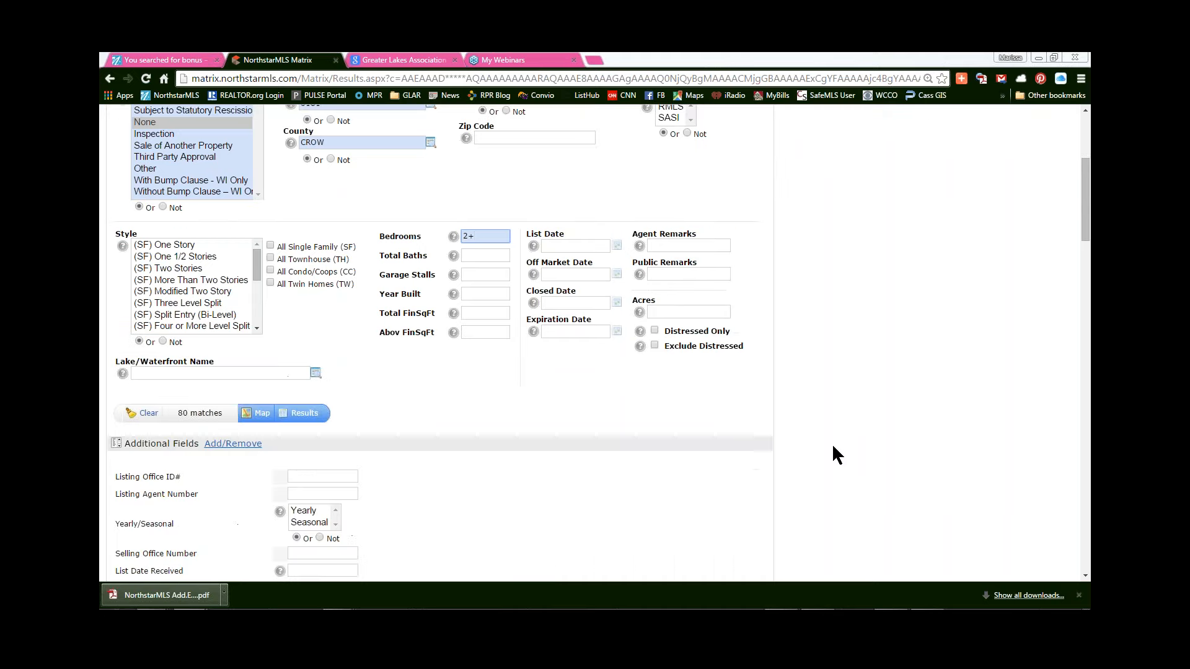
pyautogui.click(294, 415)
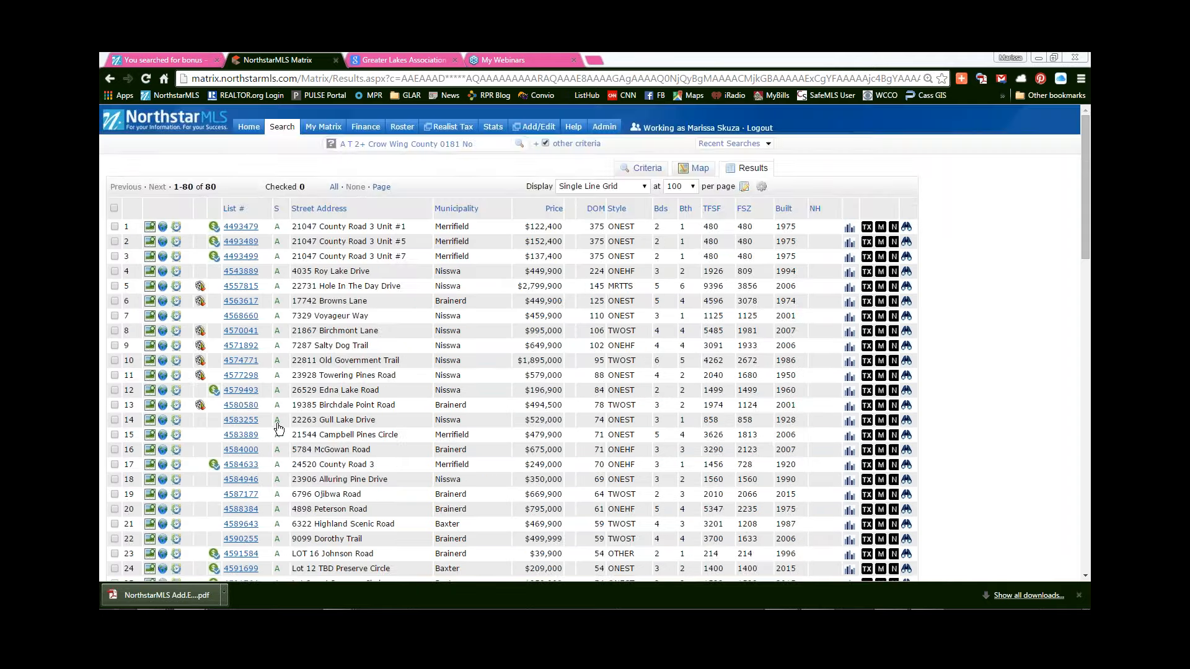
# Select listings 72 and 73 near the end of the results to enable the listing actions, and deselect both.
pyautogui.scroll(-15, 278, 427)
pyautogui.scroll(15, 332, 428)
pyautogui.scroll(-15, 381, 401)
pyautogui.scroll(-2, 263, 517)
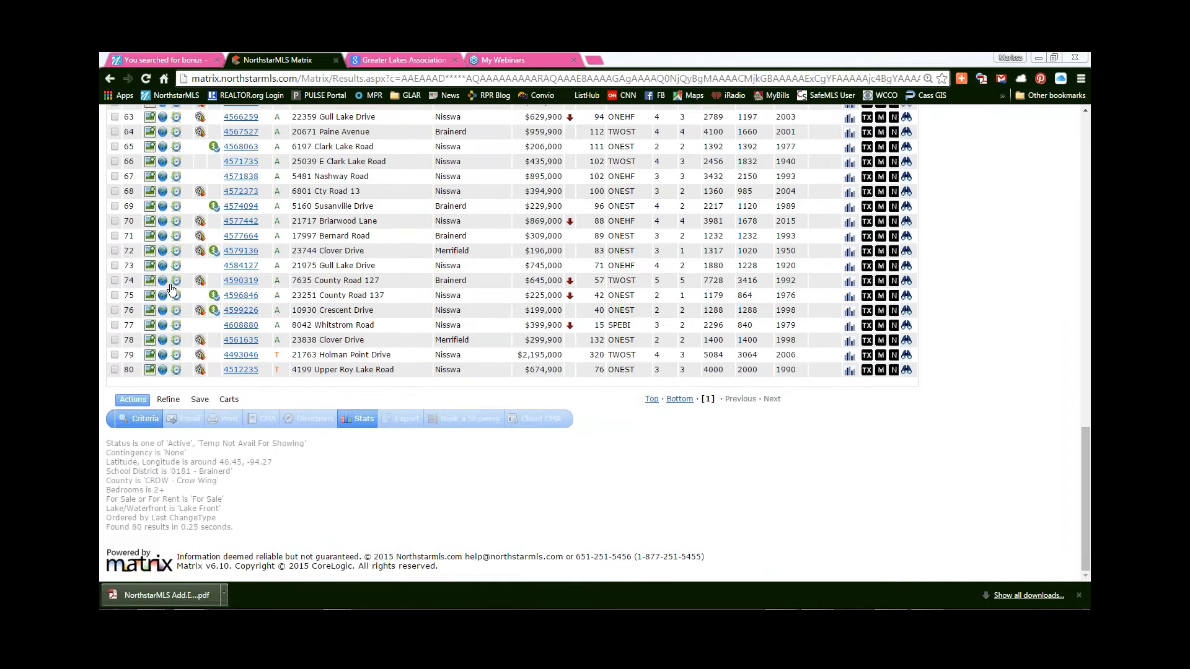
pyautogui.click(115, 251)
pyautogui.click(115, 265)
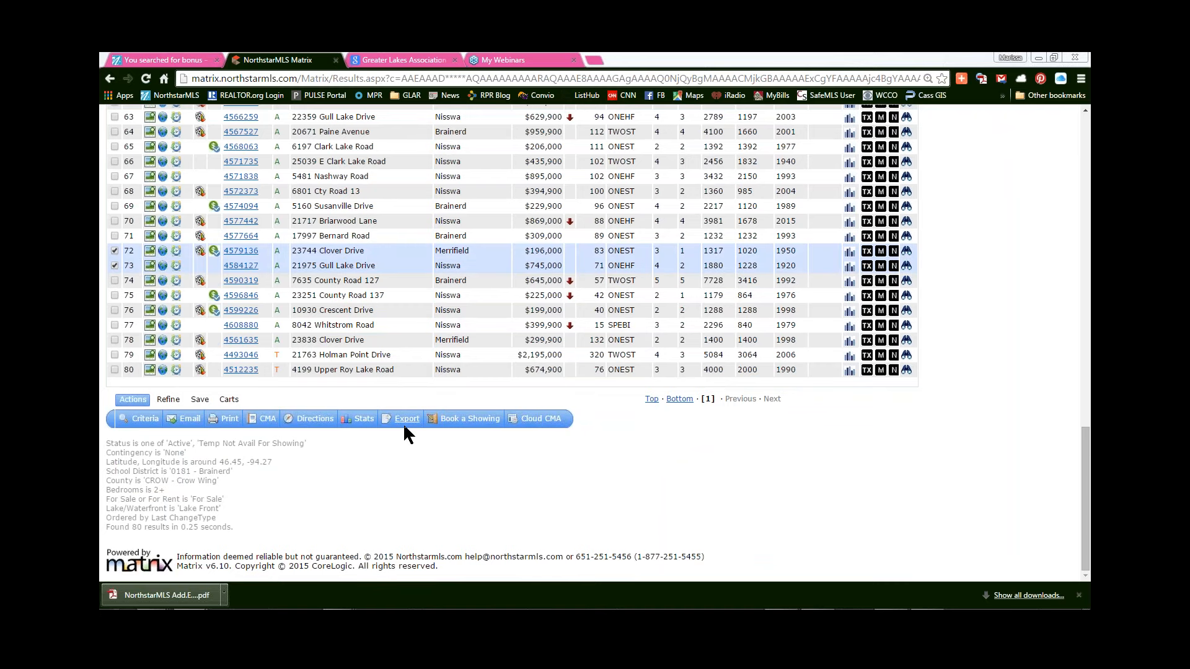
pyautogui.click(115, 250)
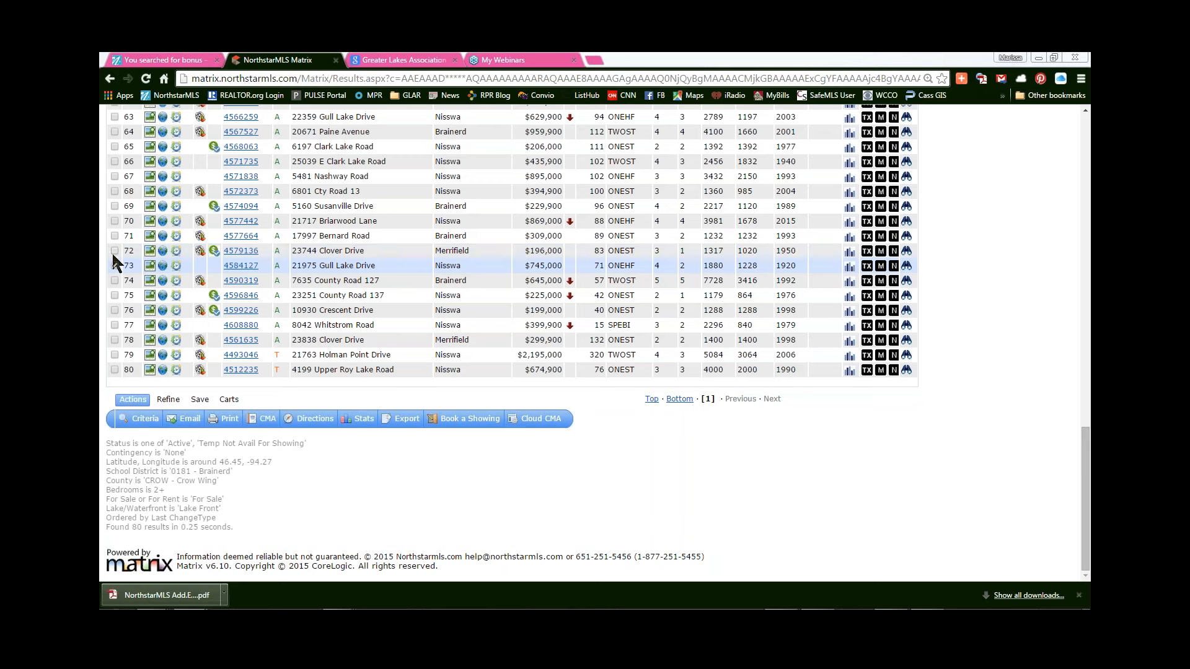
pyautogui.click(115, 265)
# Show the save options available for the search results.
pyautogui.click(199, 400)
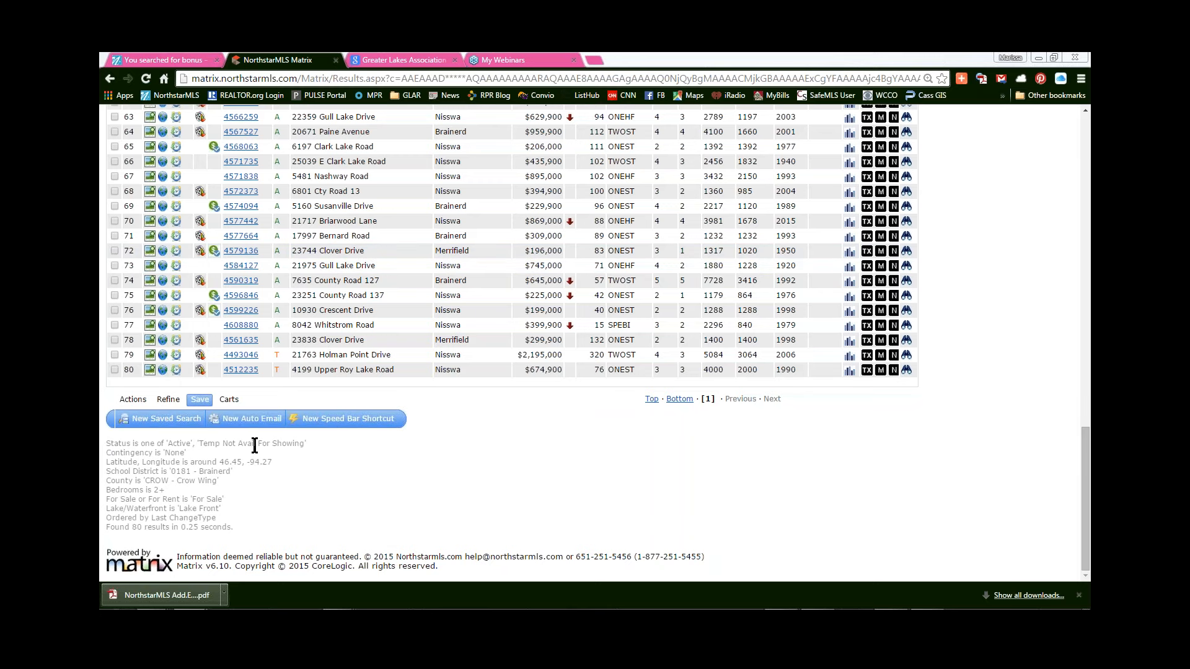
pyautogui.scroll(15, 601, 504)
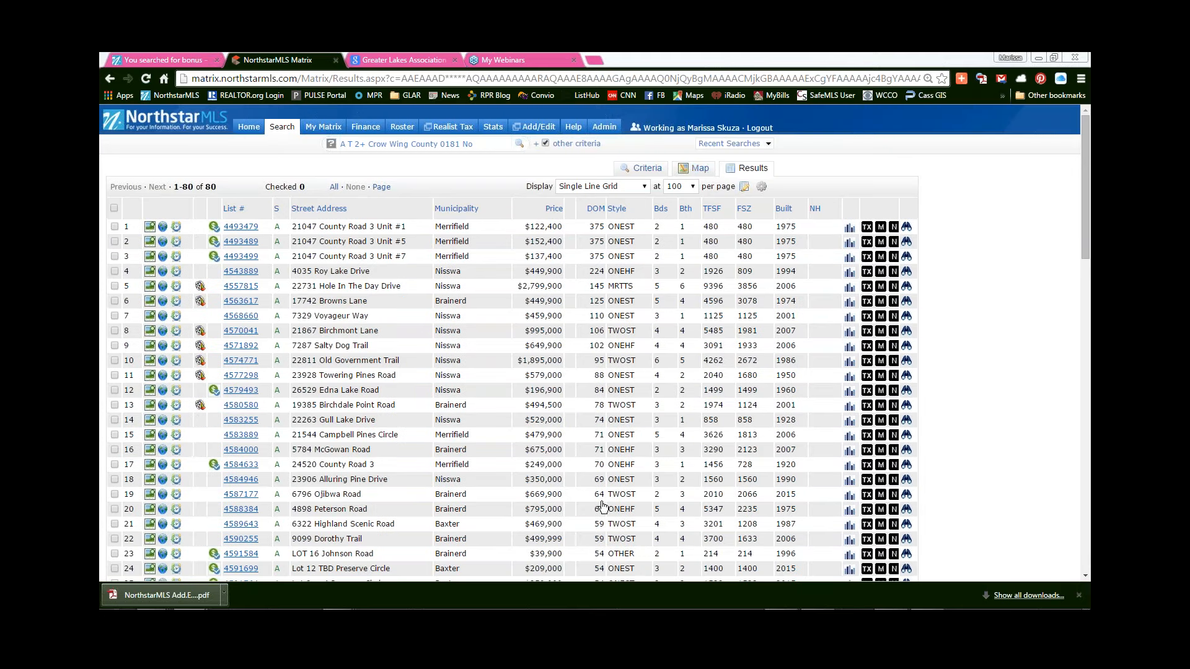
# Delete the drawn polygon shape from the search map.
pyautogui.click(695, 168)
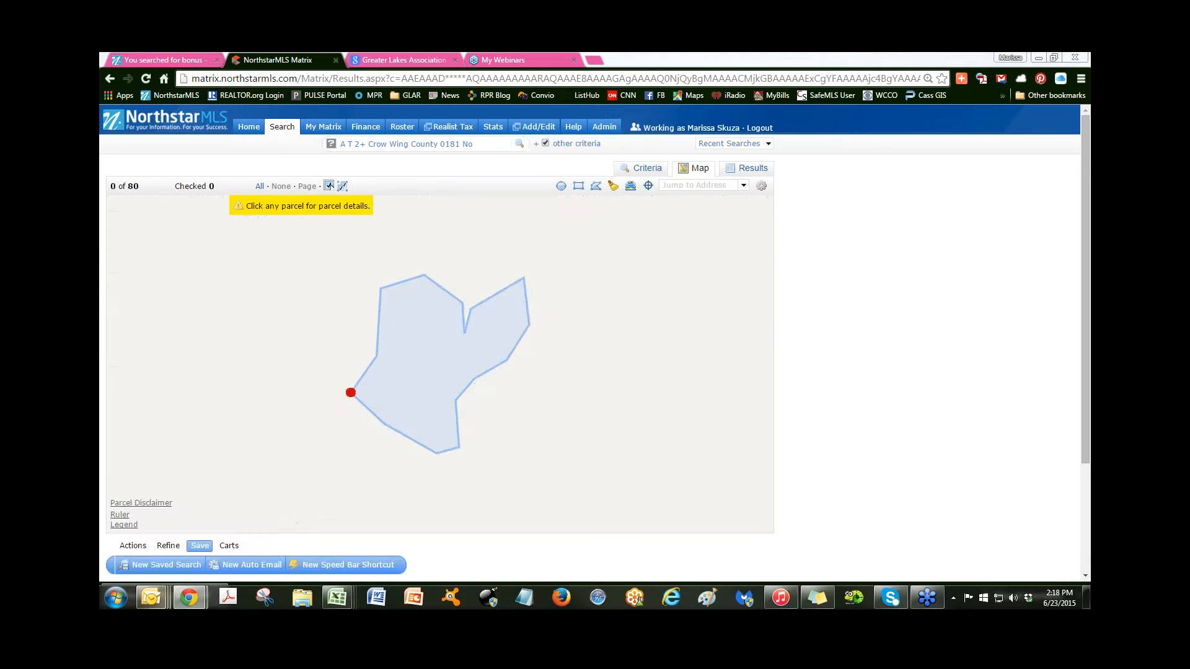
pyautogui.click(351, 394)
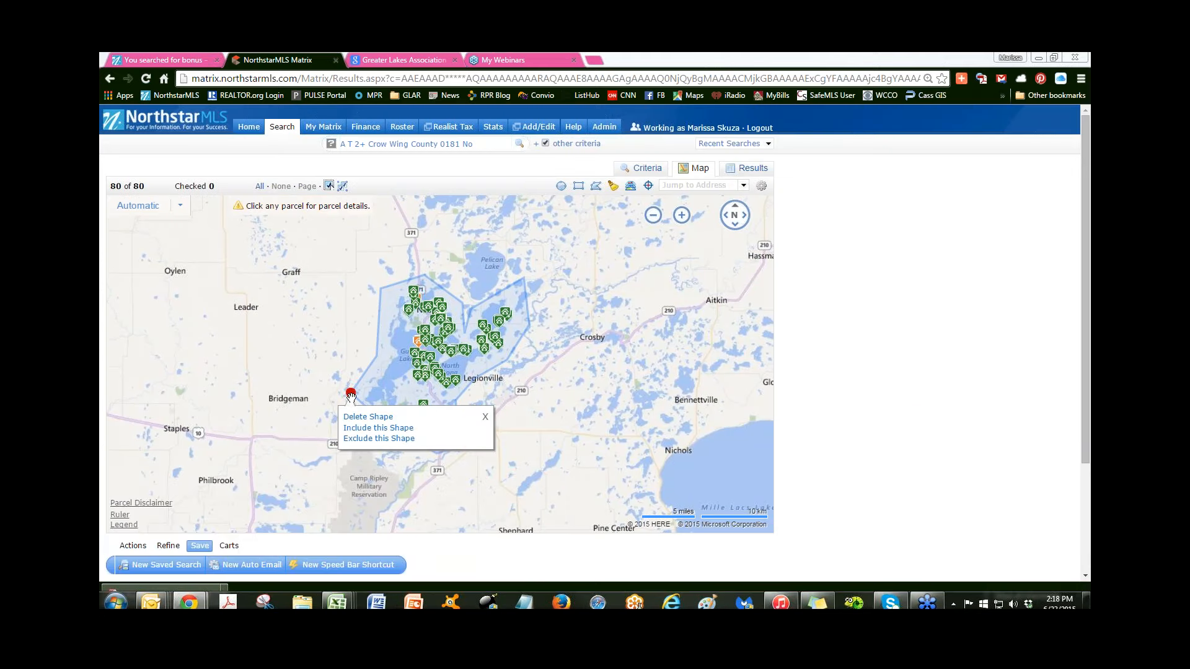
pyautogui.click(353, 418)
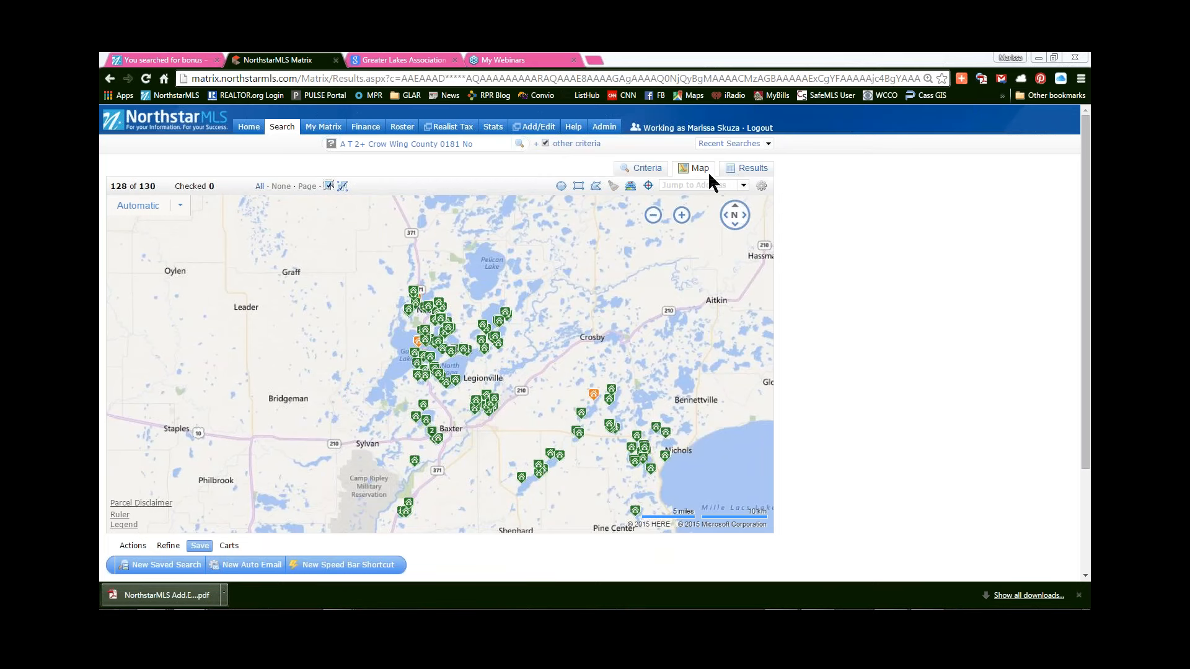
# Review the search criteria without the map shape and look through the updated results list.
pyautogui.click(645, 170)
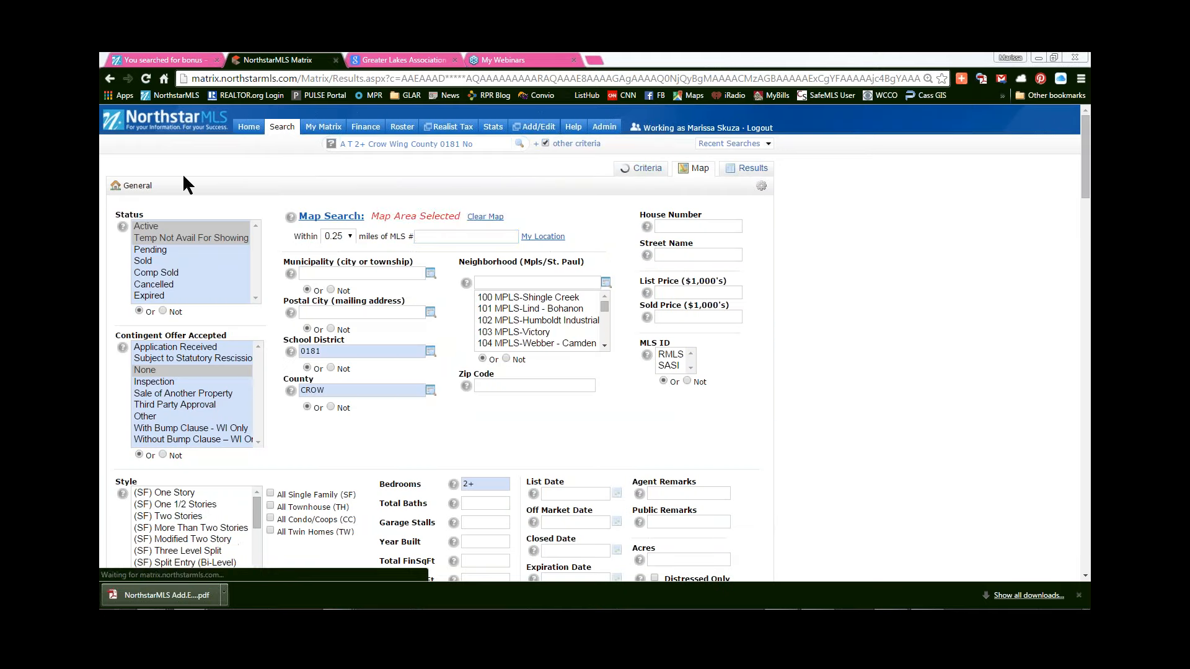
pyautogui.click(750, 171)
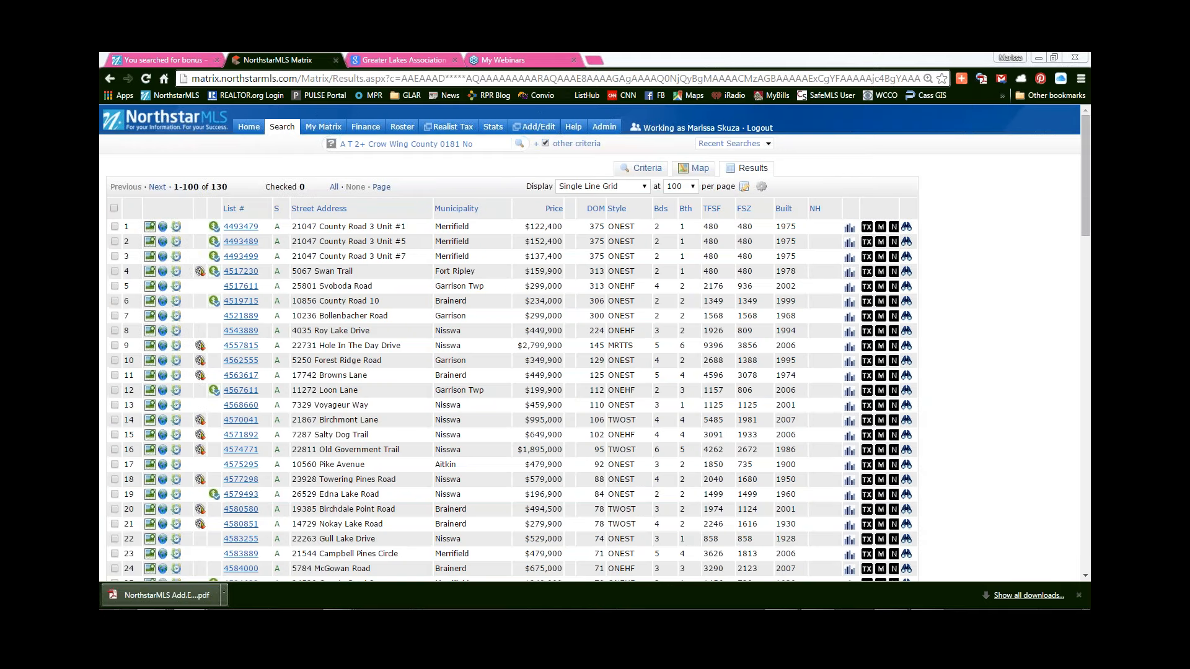
pyautogui.scroll(-7, 427, 458)
pyautogui.scroll(7, 427, 459)
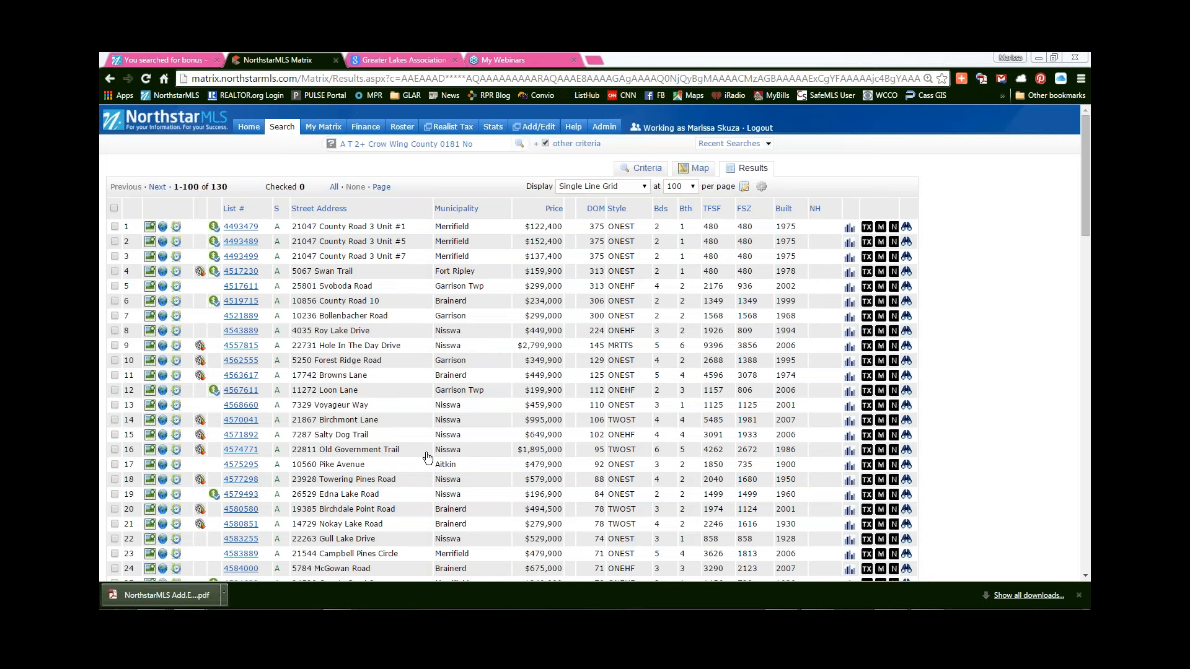